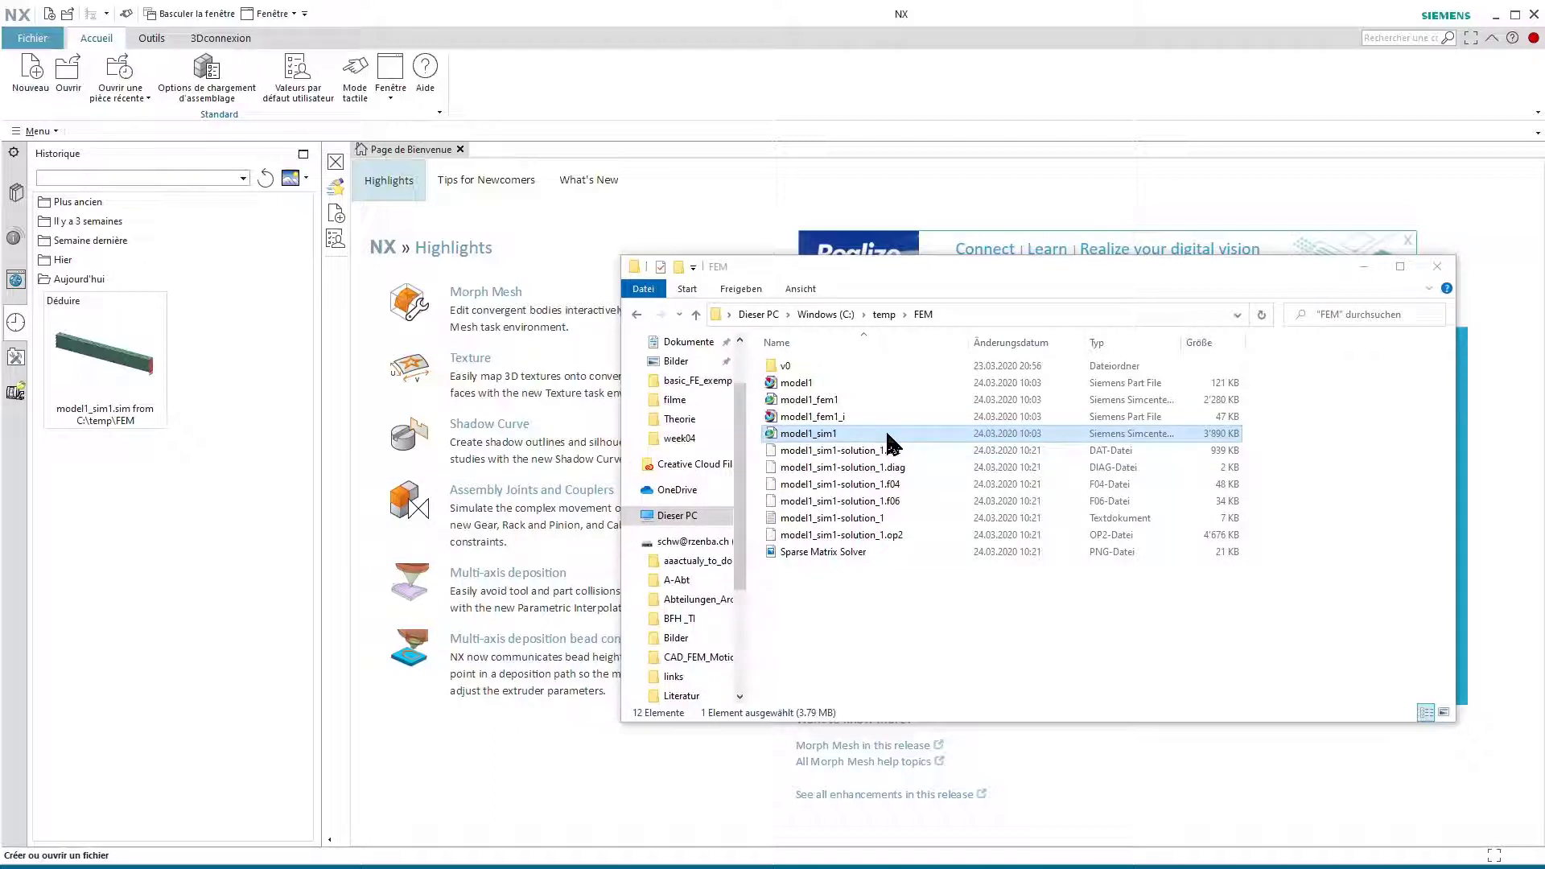
- Open the model1_sim1 simulation from the FEM folder in NX and widen the name column of the simulation file view
{"action": "left_click_drag", "start_coordinate": [885, 428], "coordinate": [453, 428]}
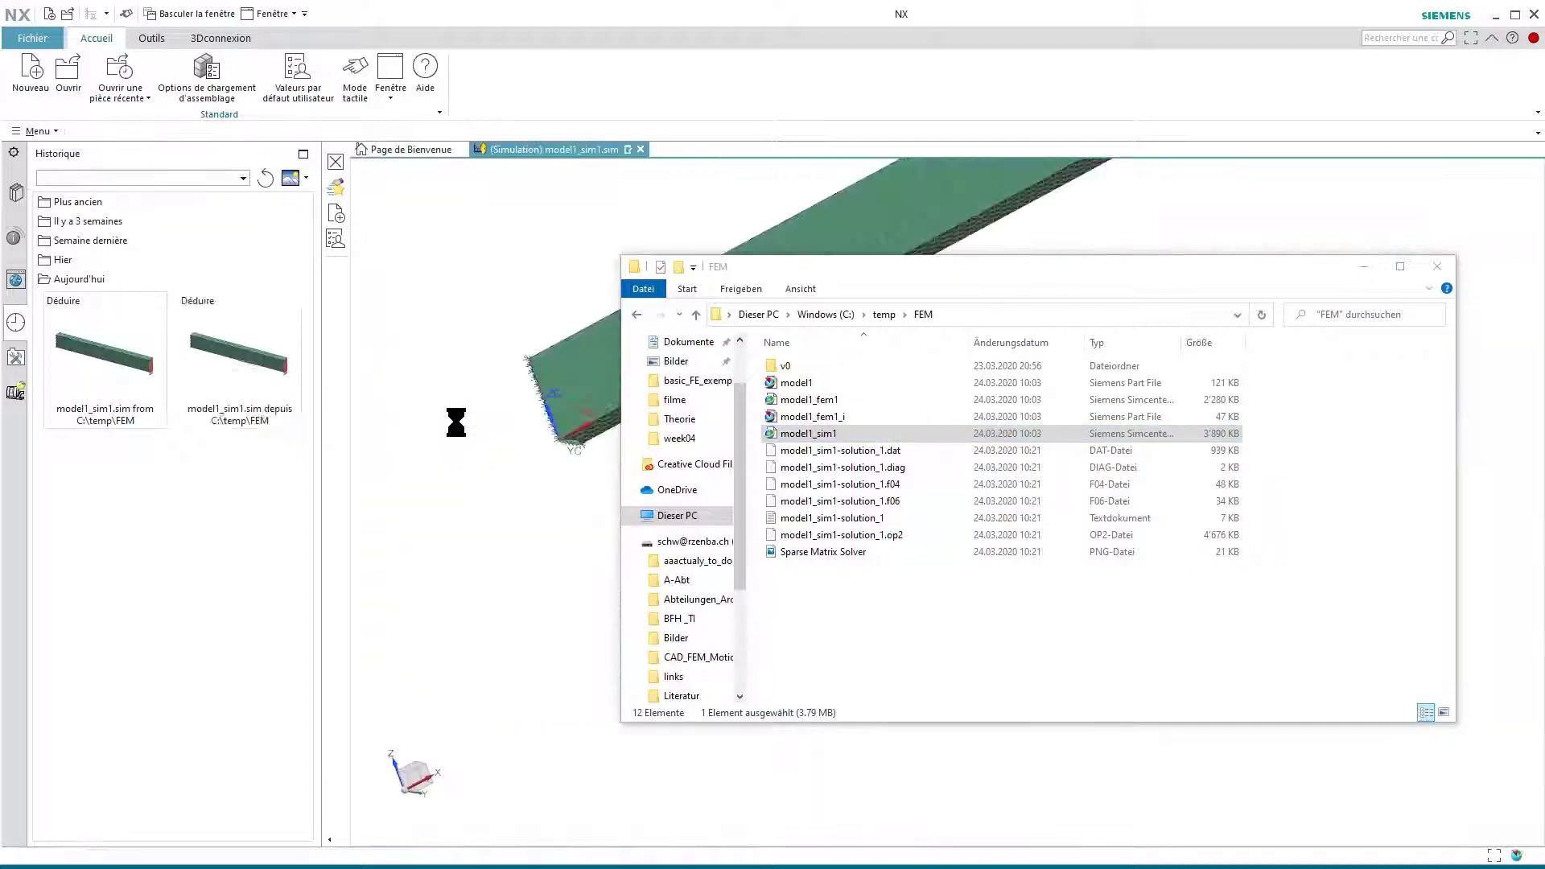
{"action": "left_click", "coordinate": [481, 469]}
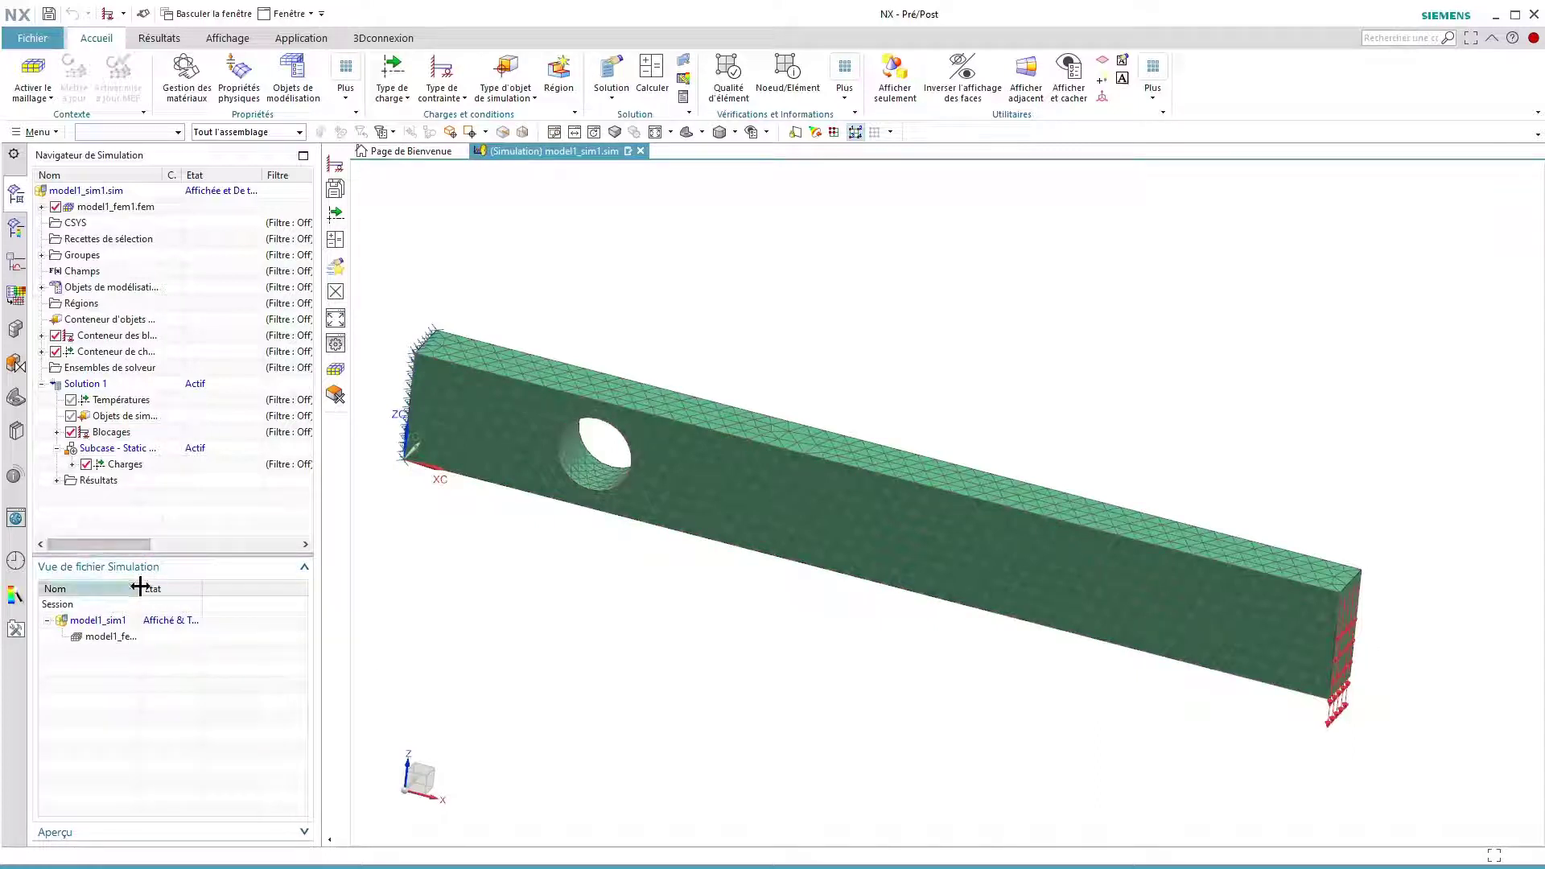
{"action": "left_click_drag", "start_coordinate": [139, 588], "coordinate": [185, 589]}
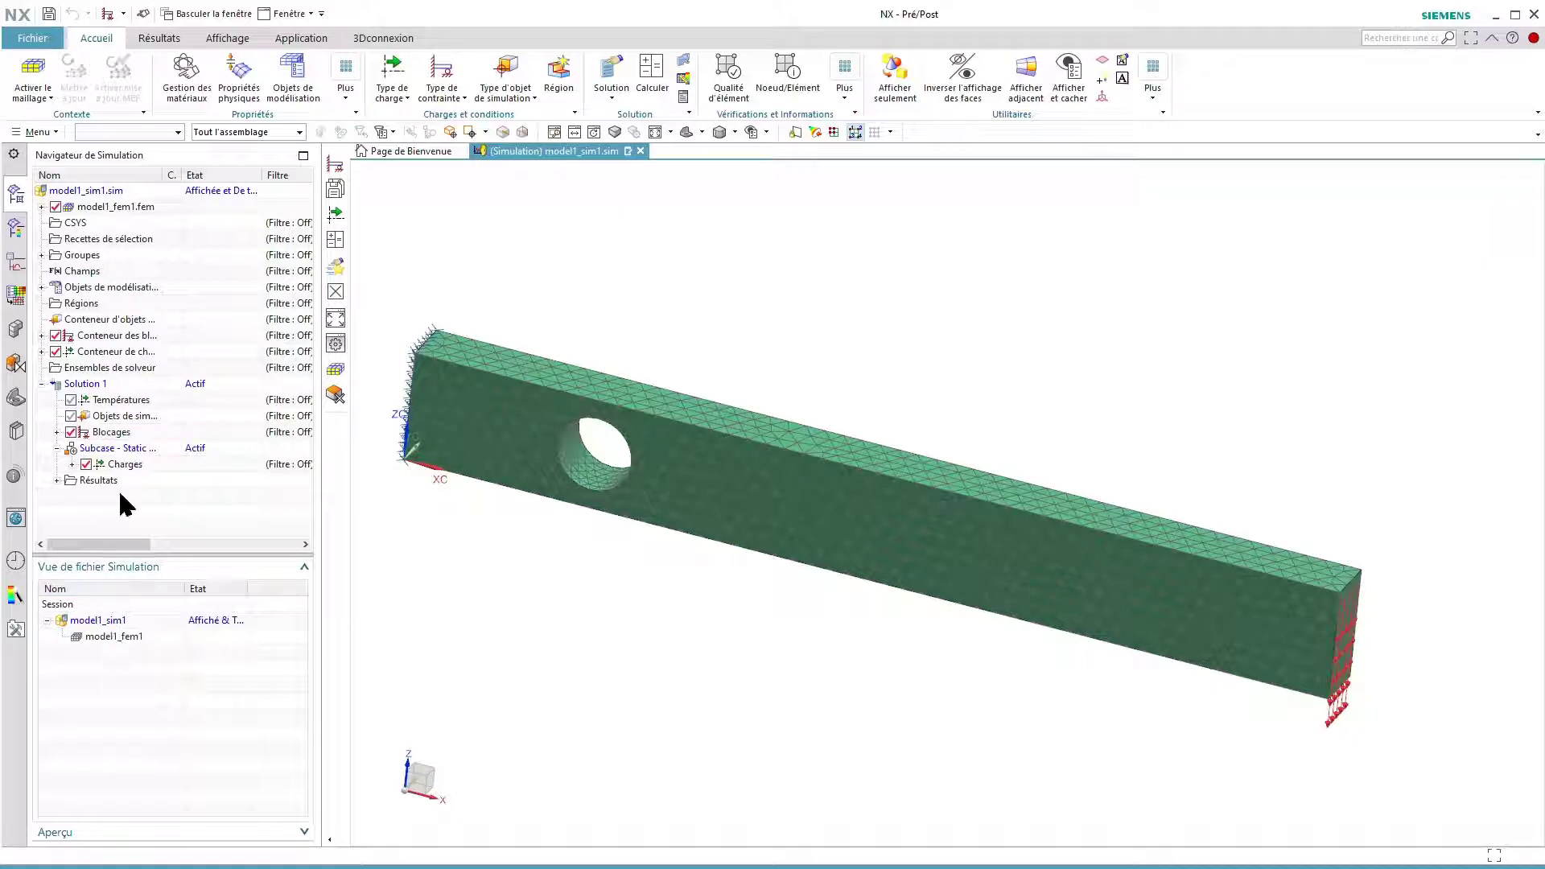
- Load the idealized part model1_fem1_i and display the CAD part model1 in the Modeling application
{"action": "left_click", "coordinate": [41, 207]}
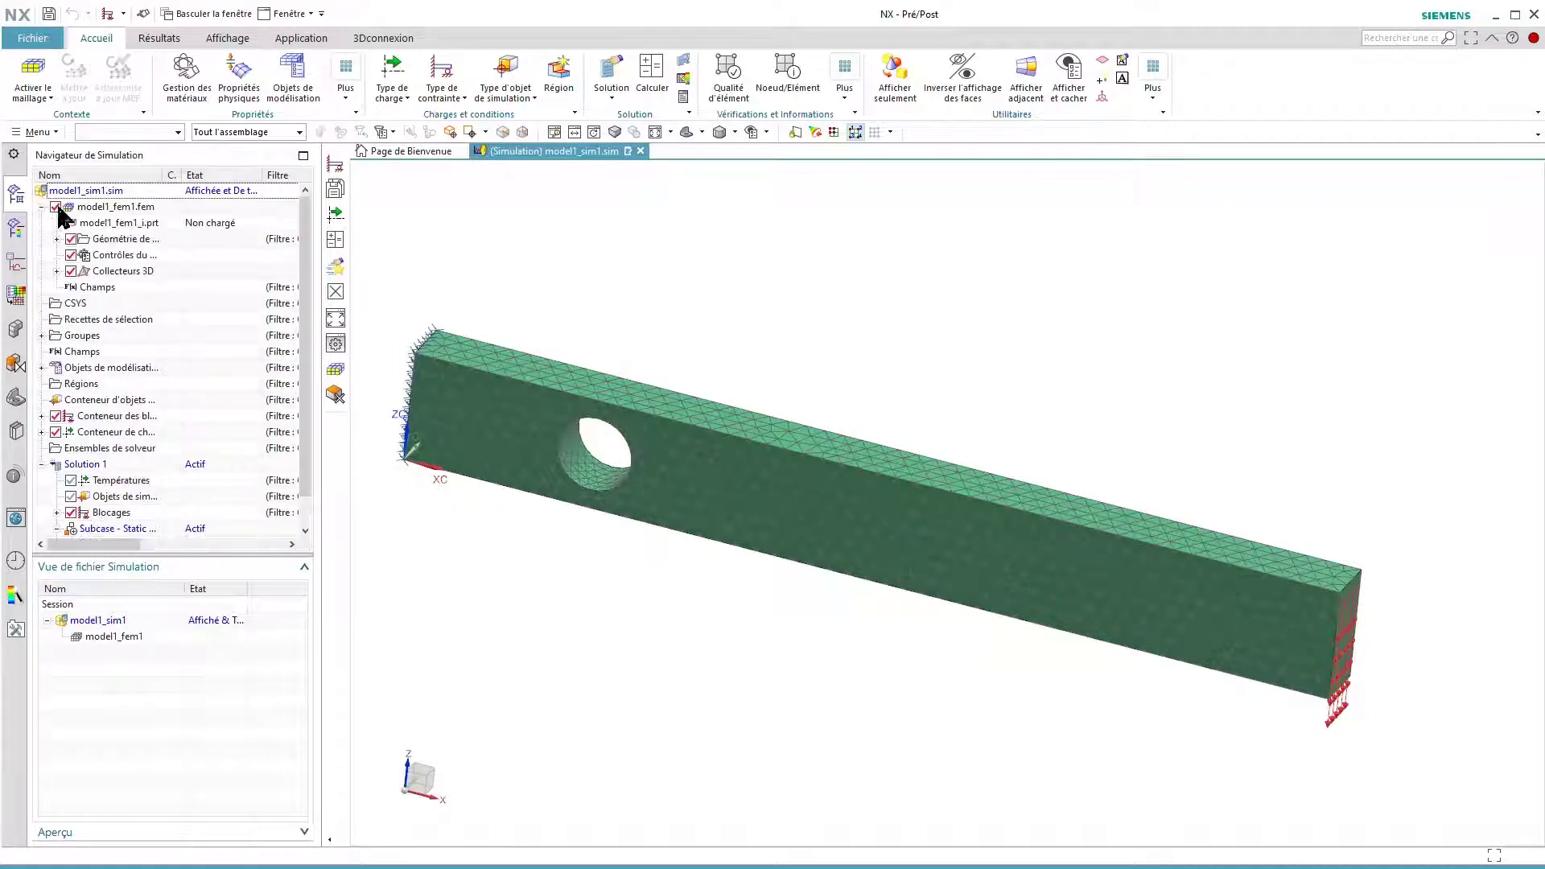
{"action": "double_click", "coordinate": [141, 224]}
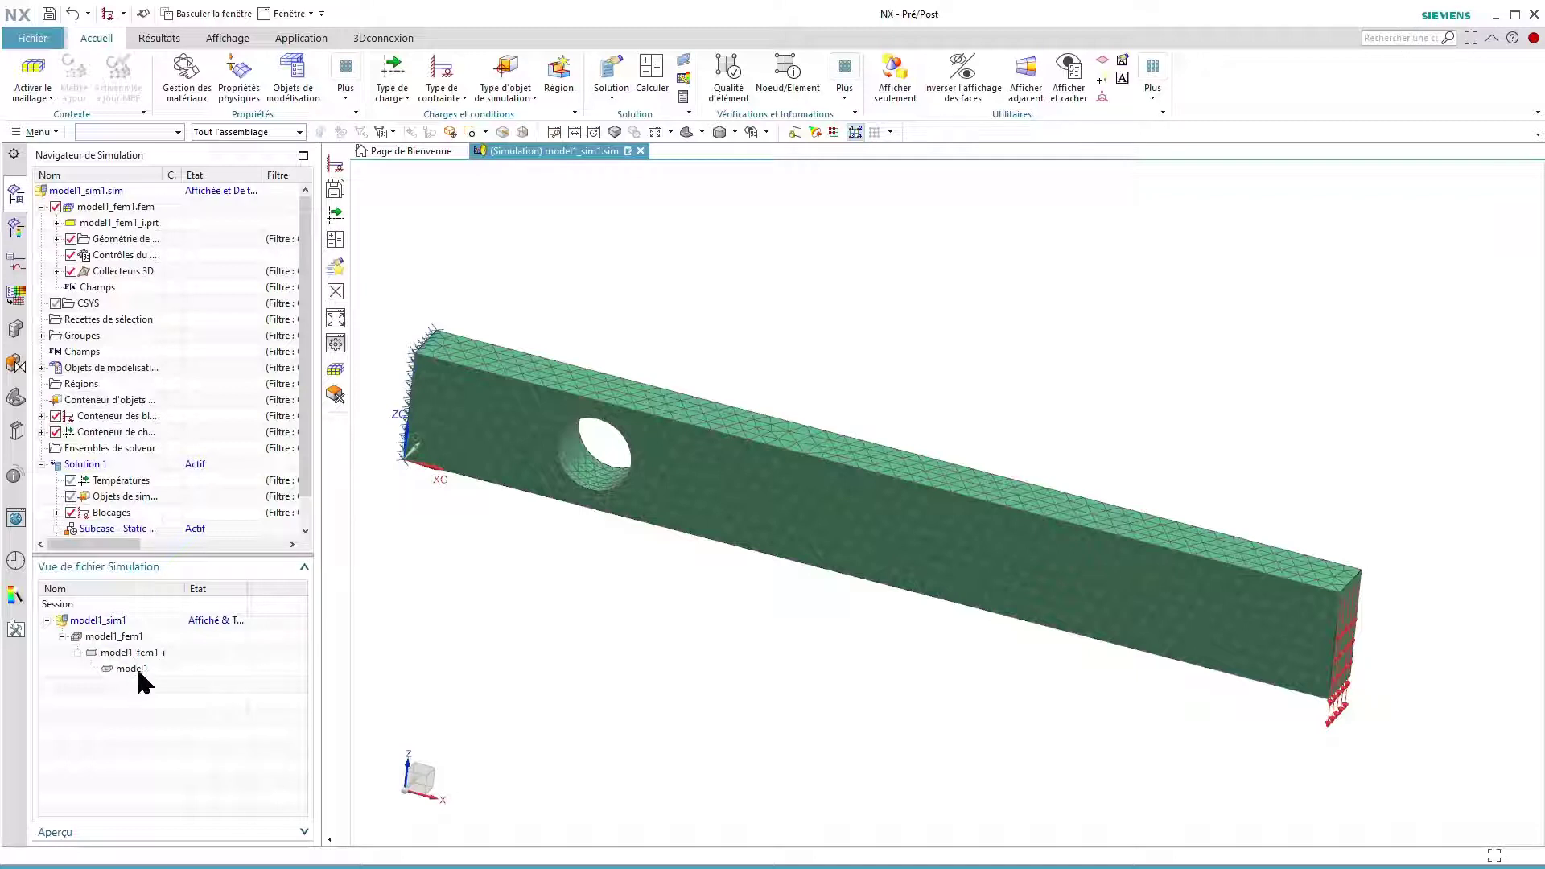
{"action": "double_click", "coordinate": [137, 668]}
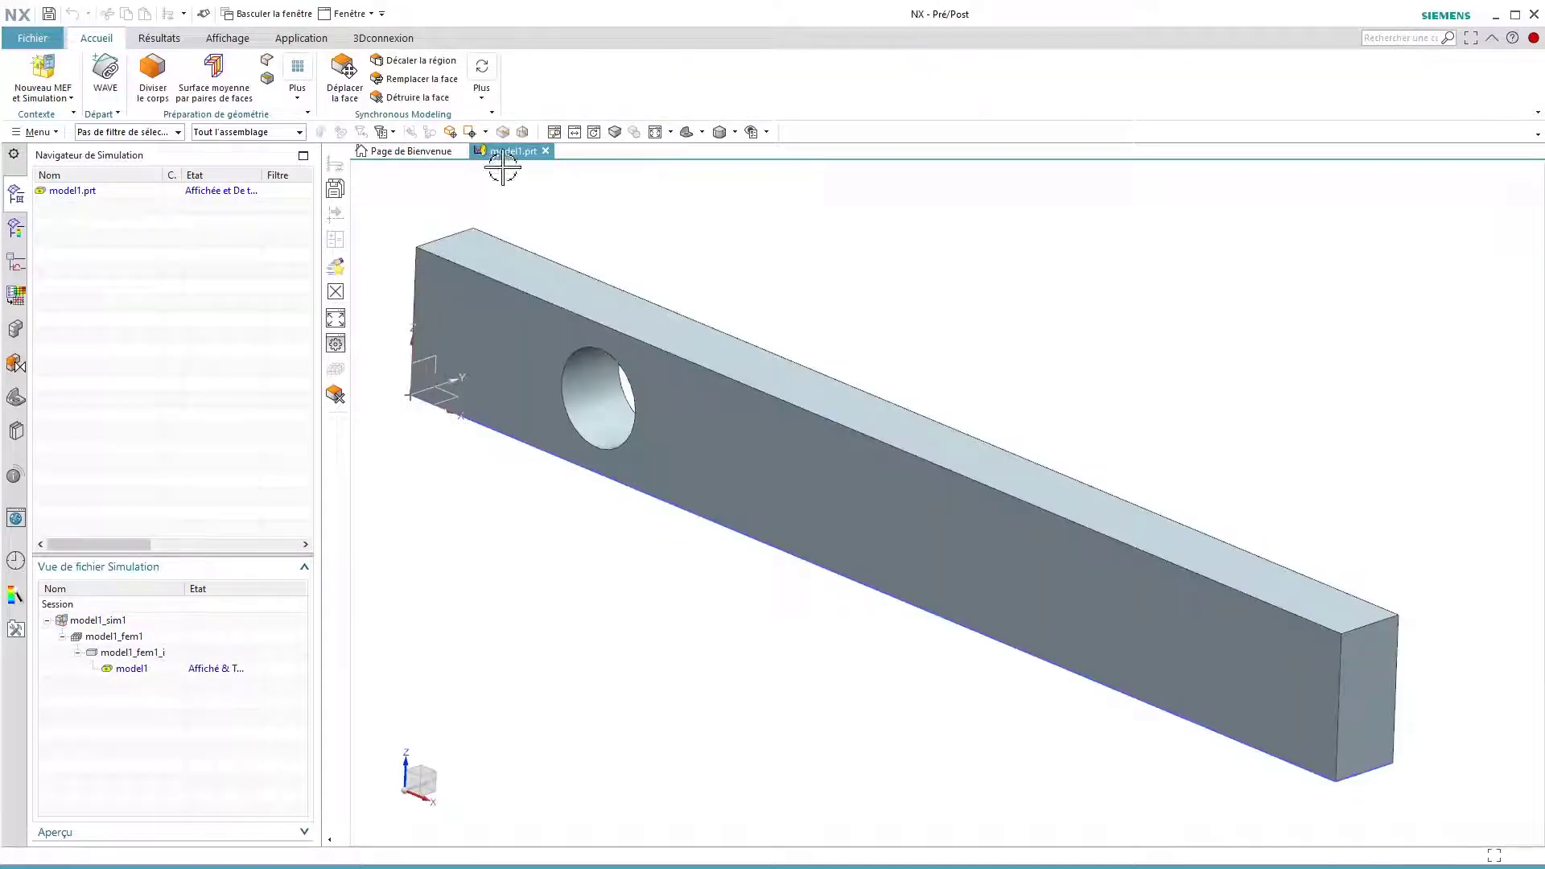
{"action": "left_click", "coordinate": [304, 40]}
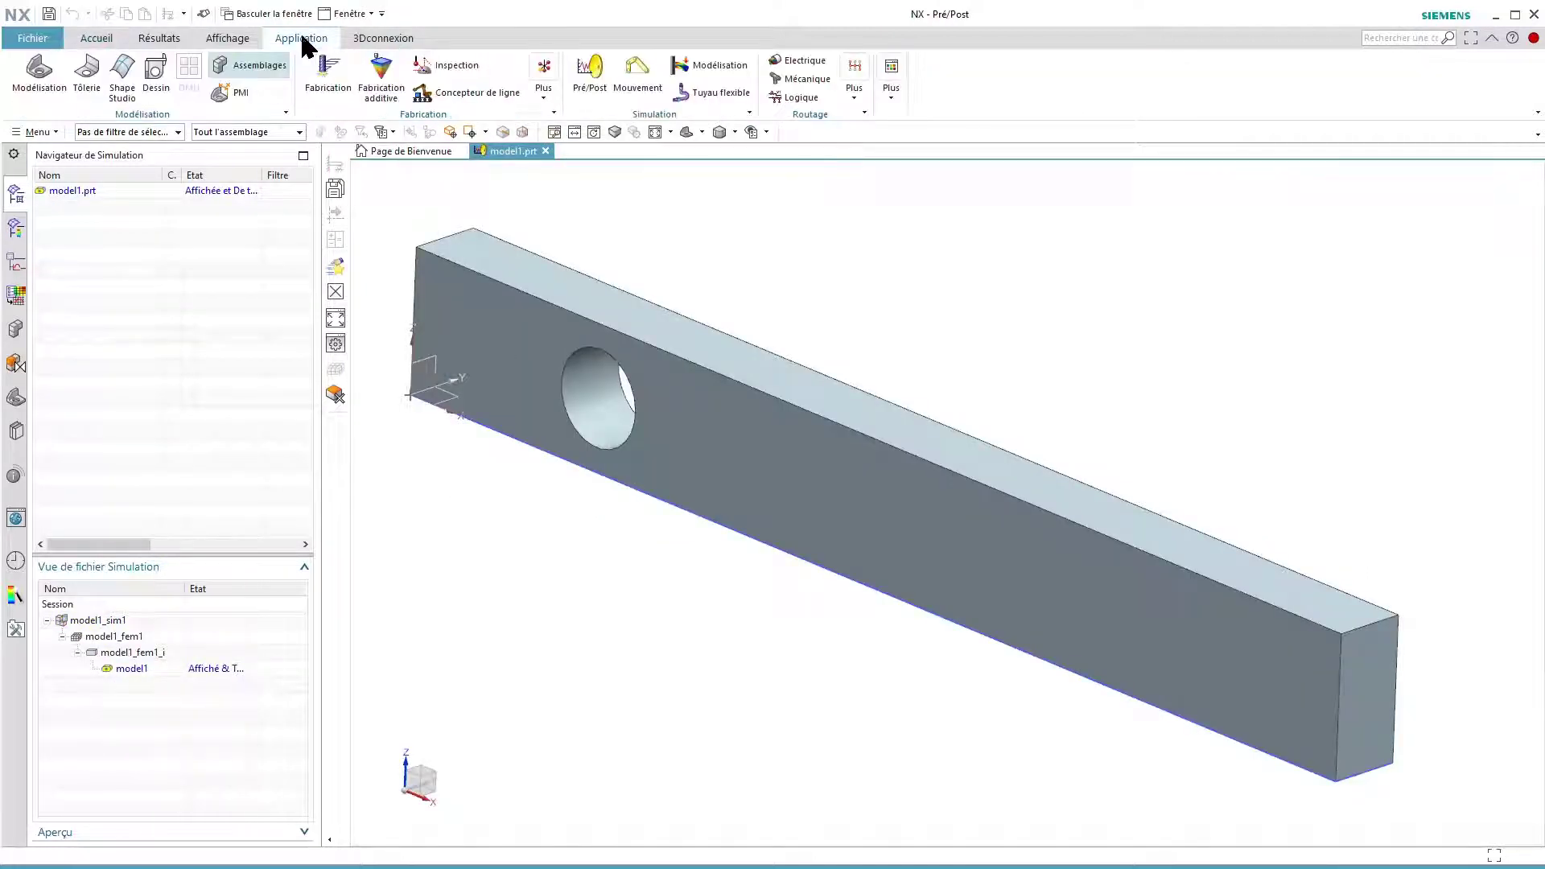
{"action": "left_click", "coordinate": [34, 80]}
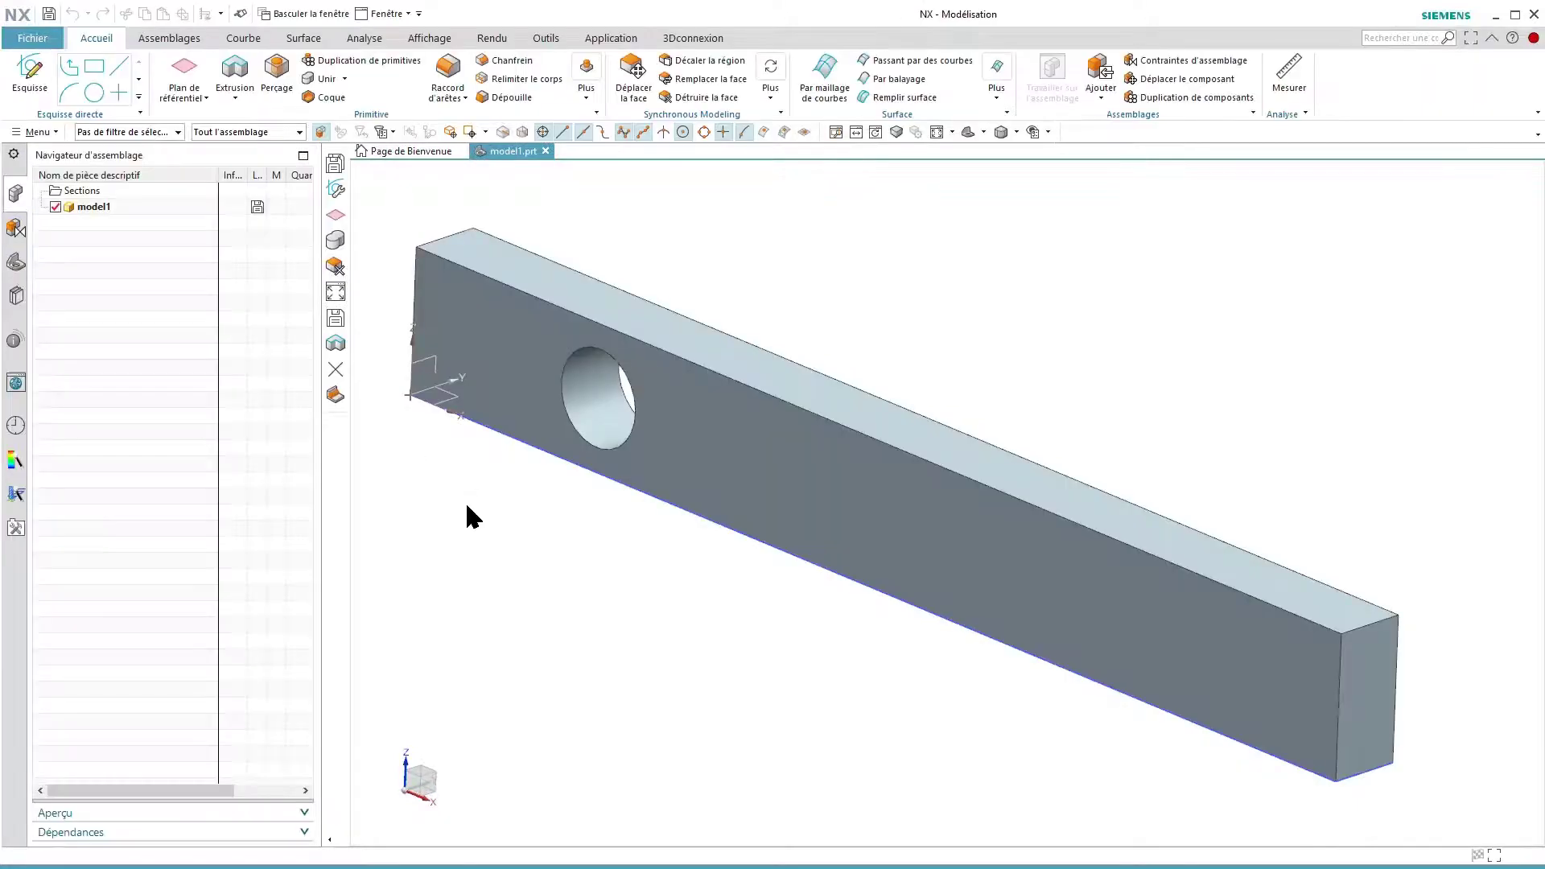
- Set the length dimension p0 of the beam's base sketch to 300 mm and finish the sketch
{"action": "left_click", "coordinate": [16, 264]}
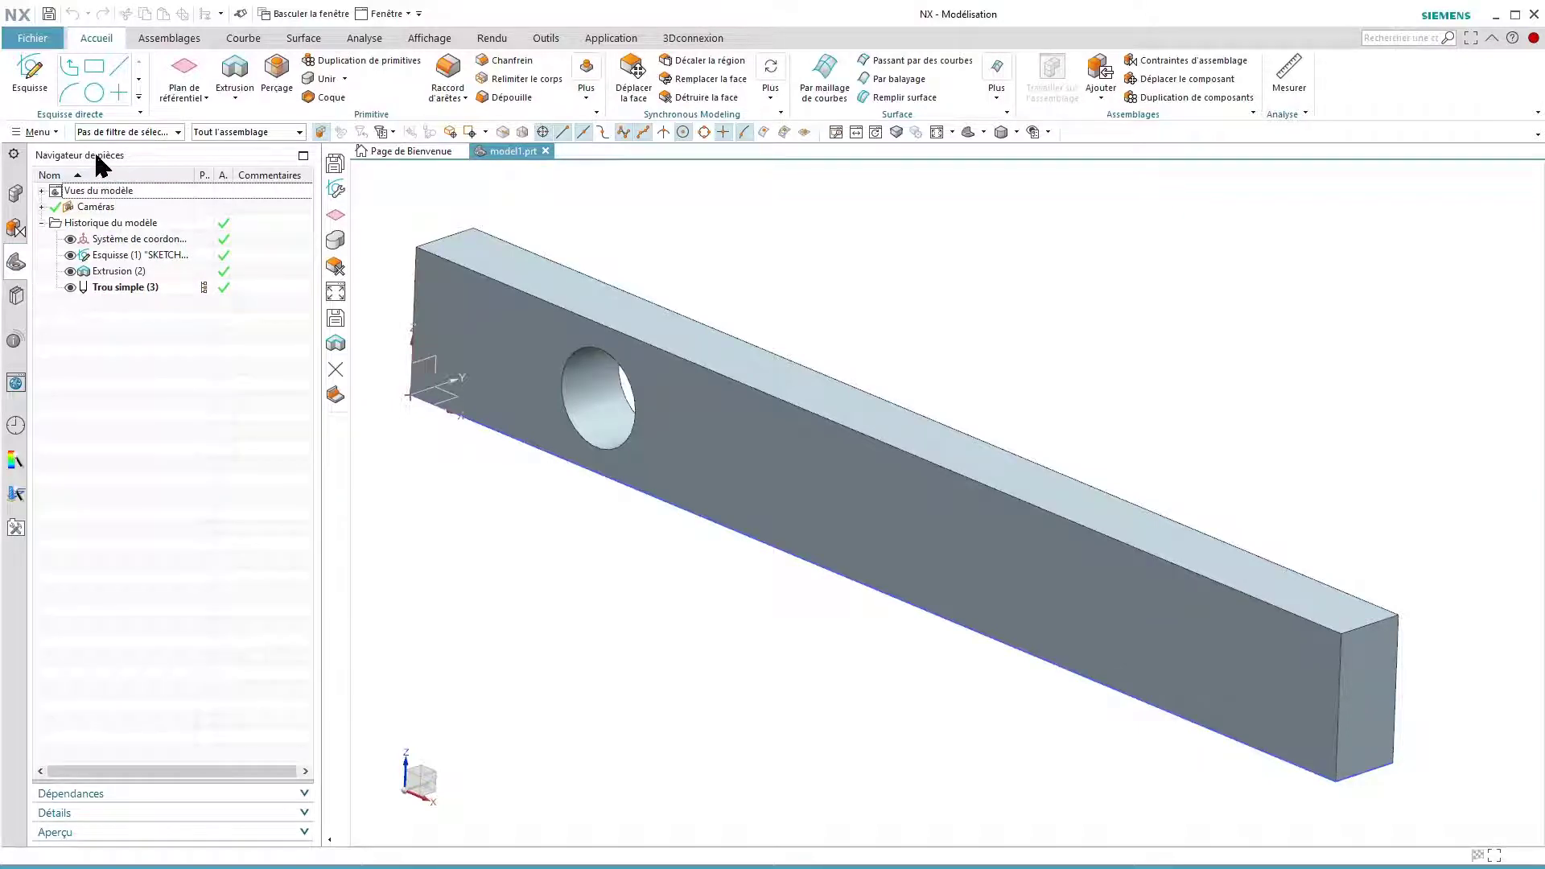
{"action": "double_click", "coordinate": [122, 255]}
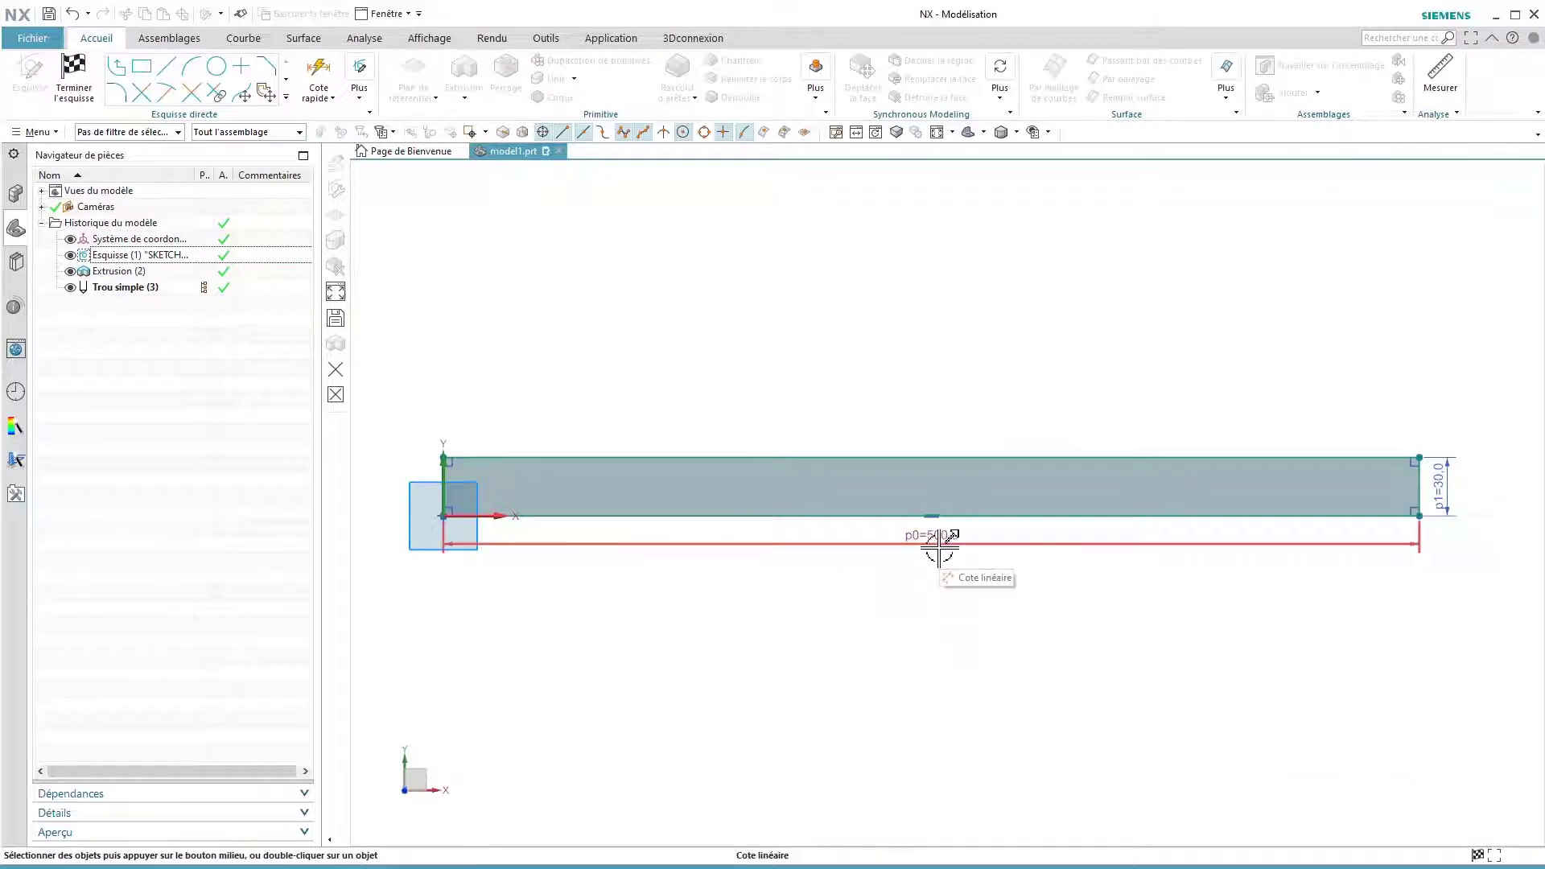
{"action": "left_click", "coordinate": [941, 548]}
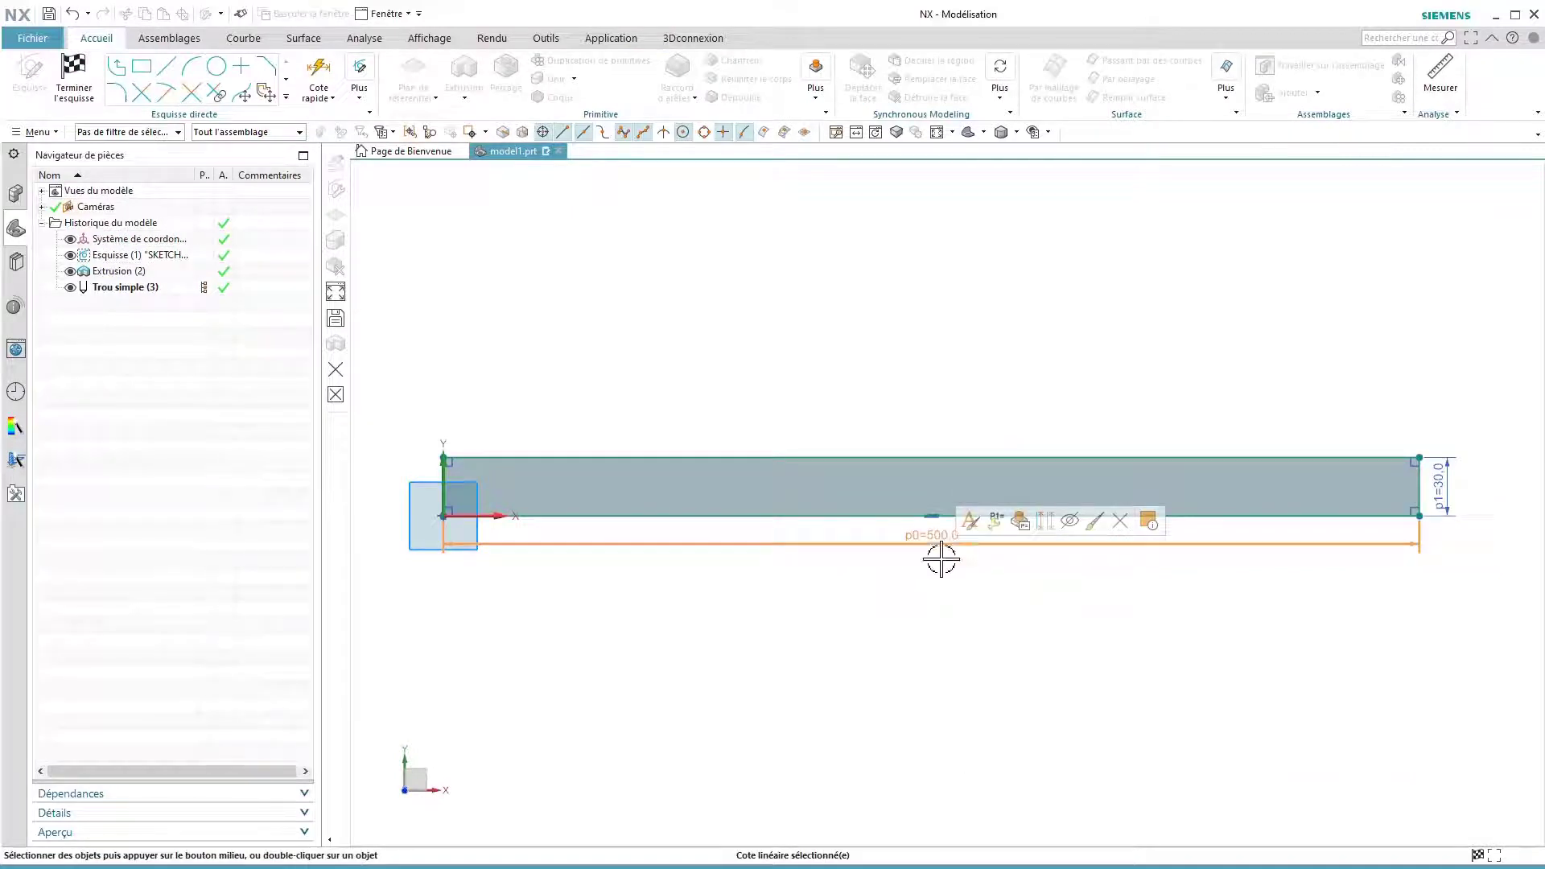
{"action": "double_click", "coordinate": [938, 534]}
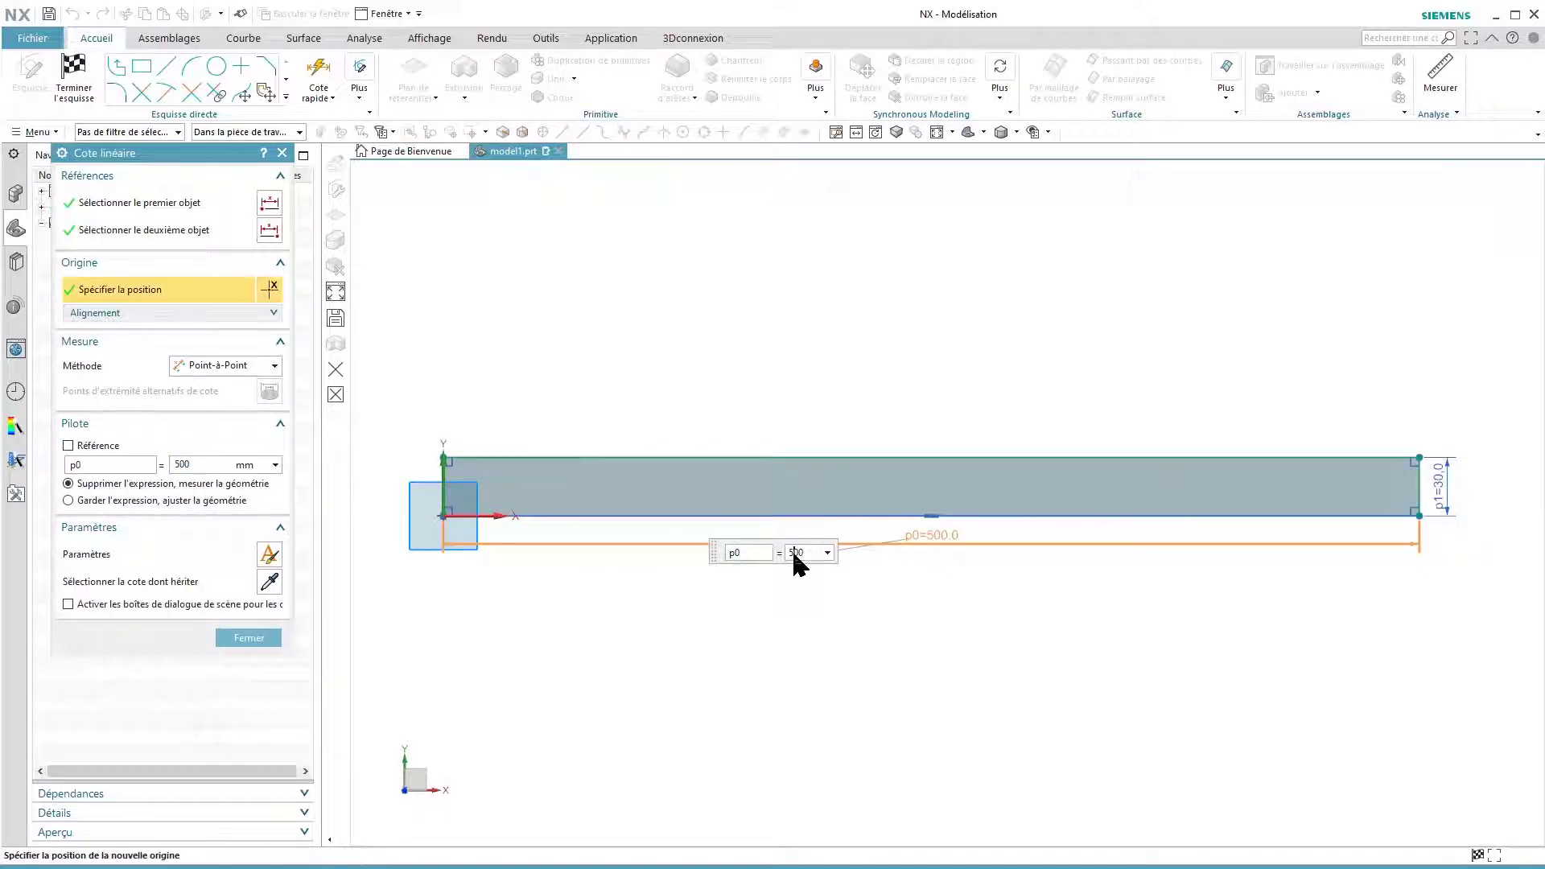
{"action": "type", "text": "300"}
{"action": "key", "text": "Return"}
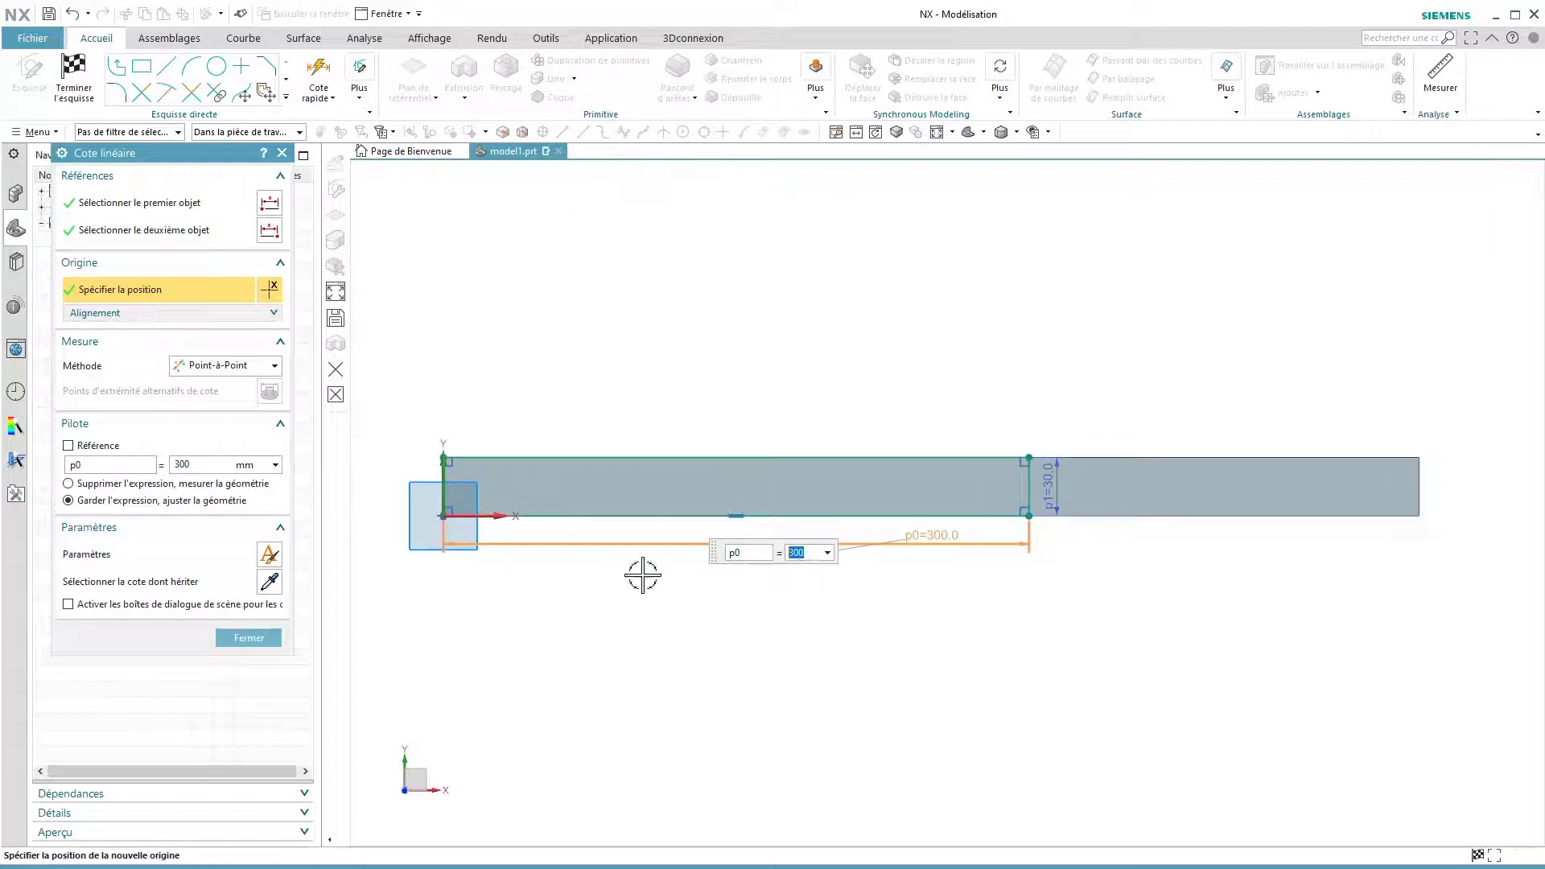
{"action": "left_click", "coordinate": [249, 637]}
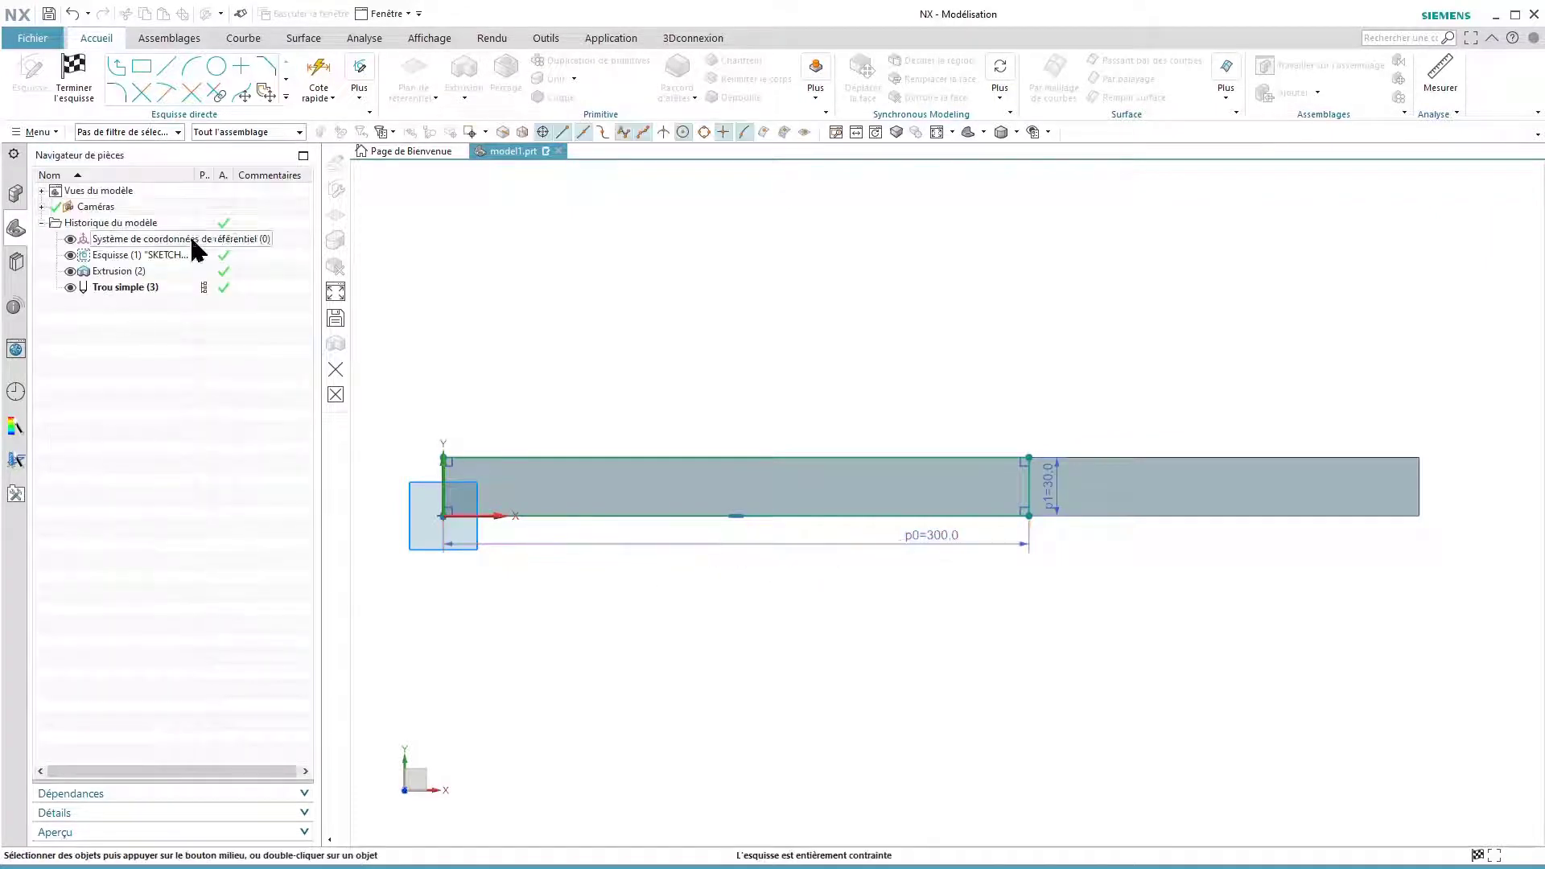
{"action": "left_click", "coordinate": [73, 73]}
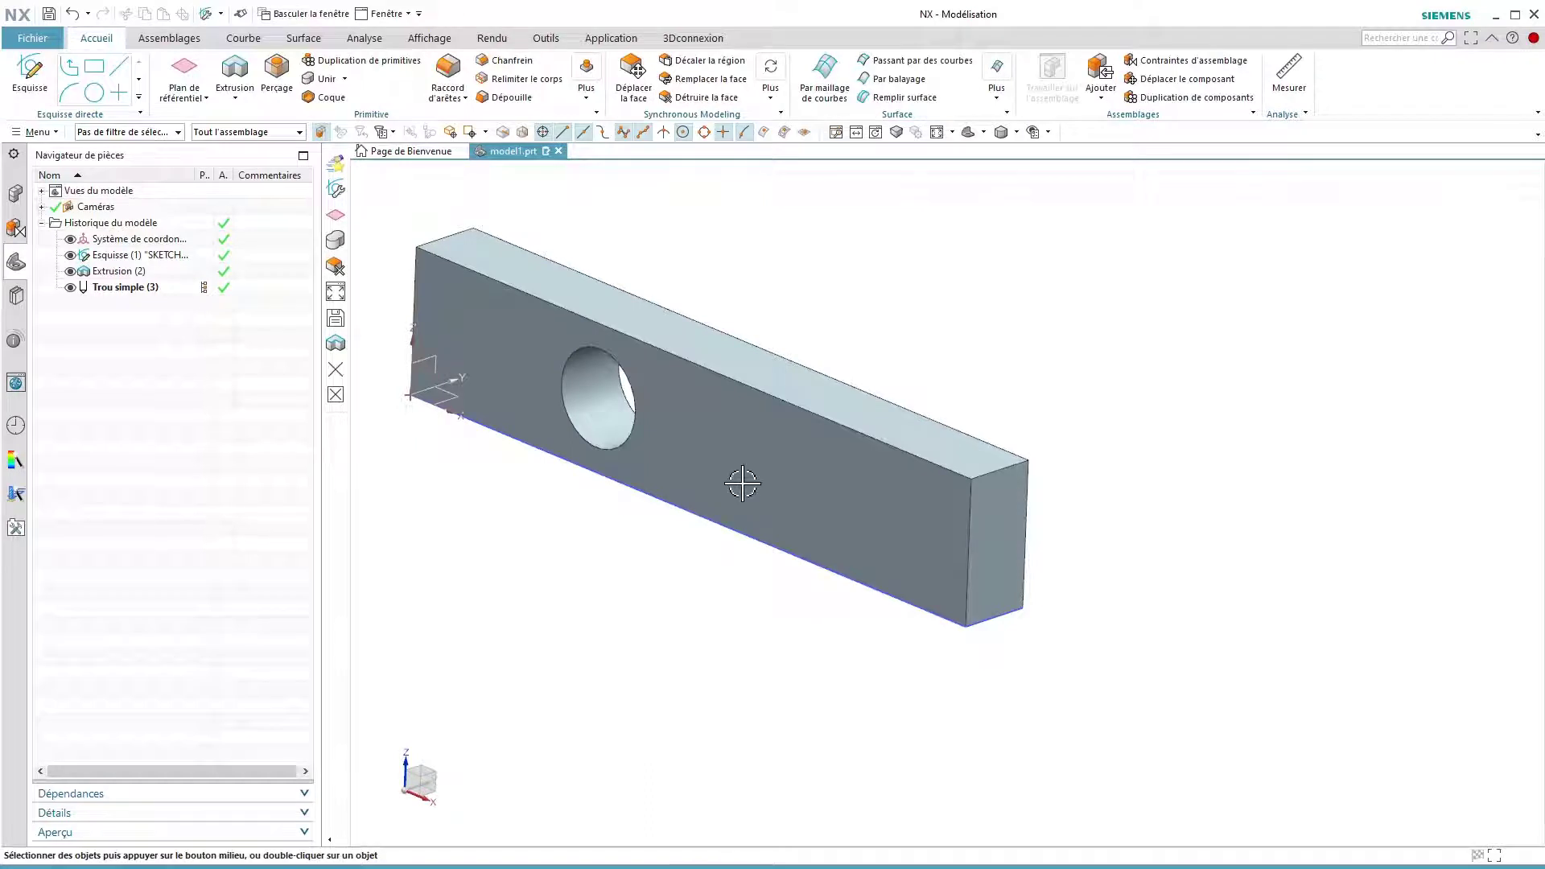
- Return to the Pre/Post application and update the mesh of model1_fem1 to the modified geometry
{"action": "left_click", "coordinate": [628, 38]}
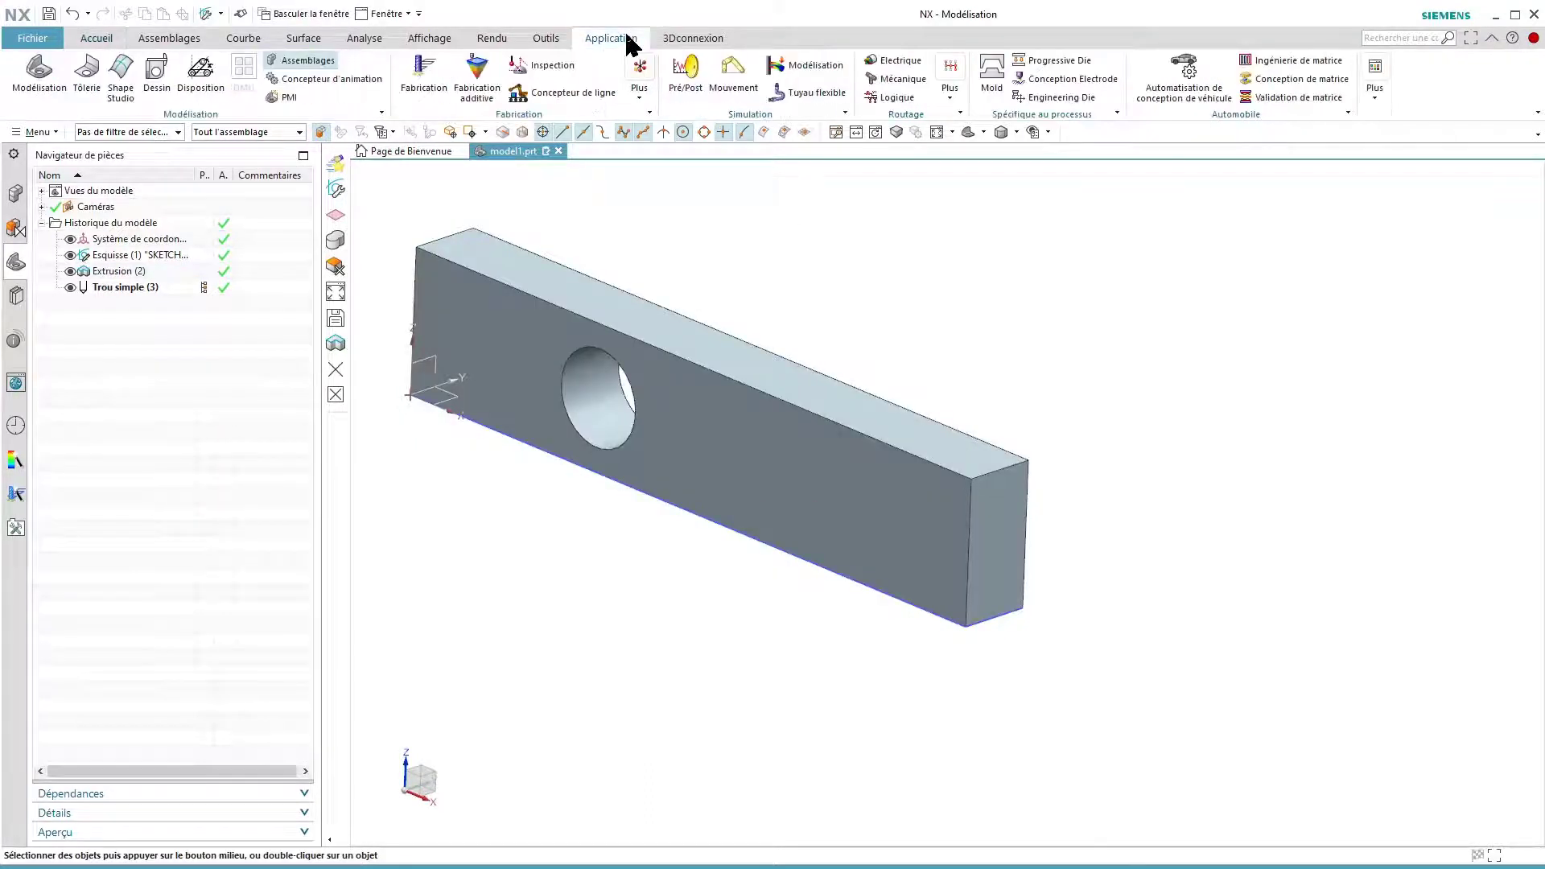
{"action": "left_click", "coordinate": [685, 74]}
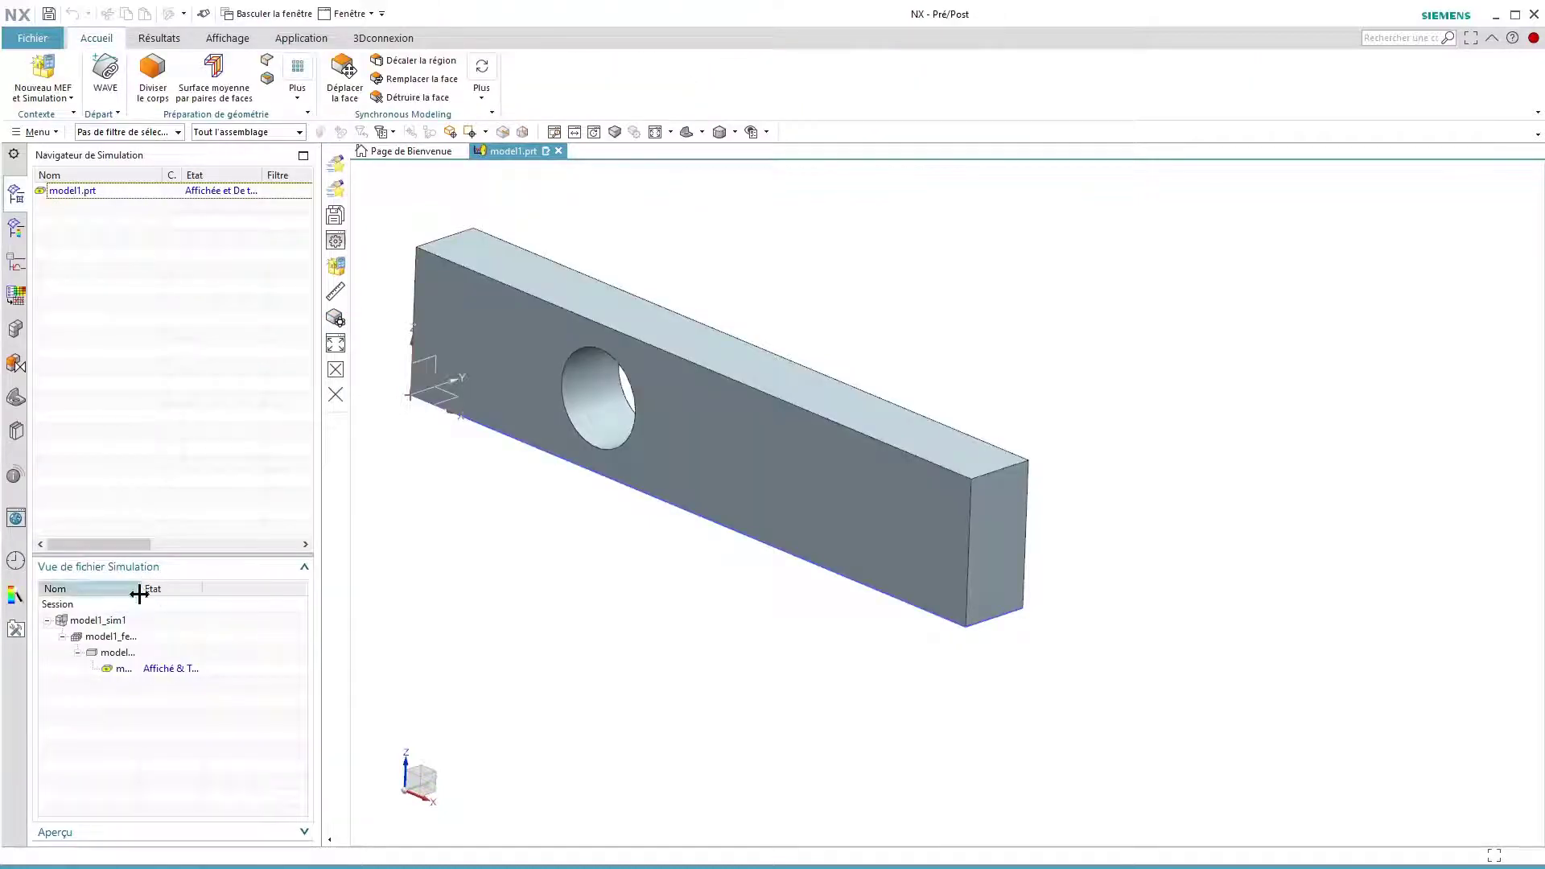
{"action": "left_click_drag", "start_coordinate": [138, 590], "coordinate": [198, 596]}
{"action": "double_click", "coordinate": [149, 637]}
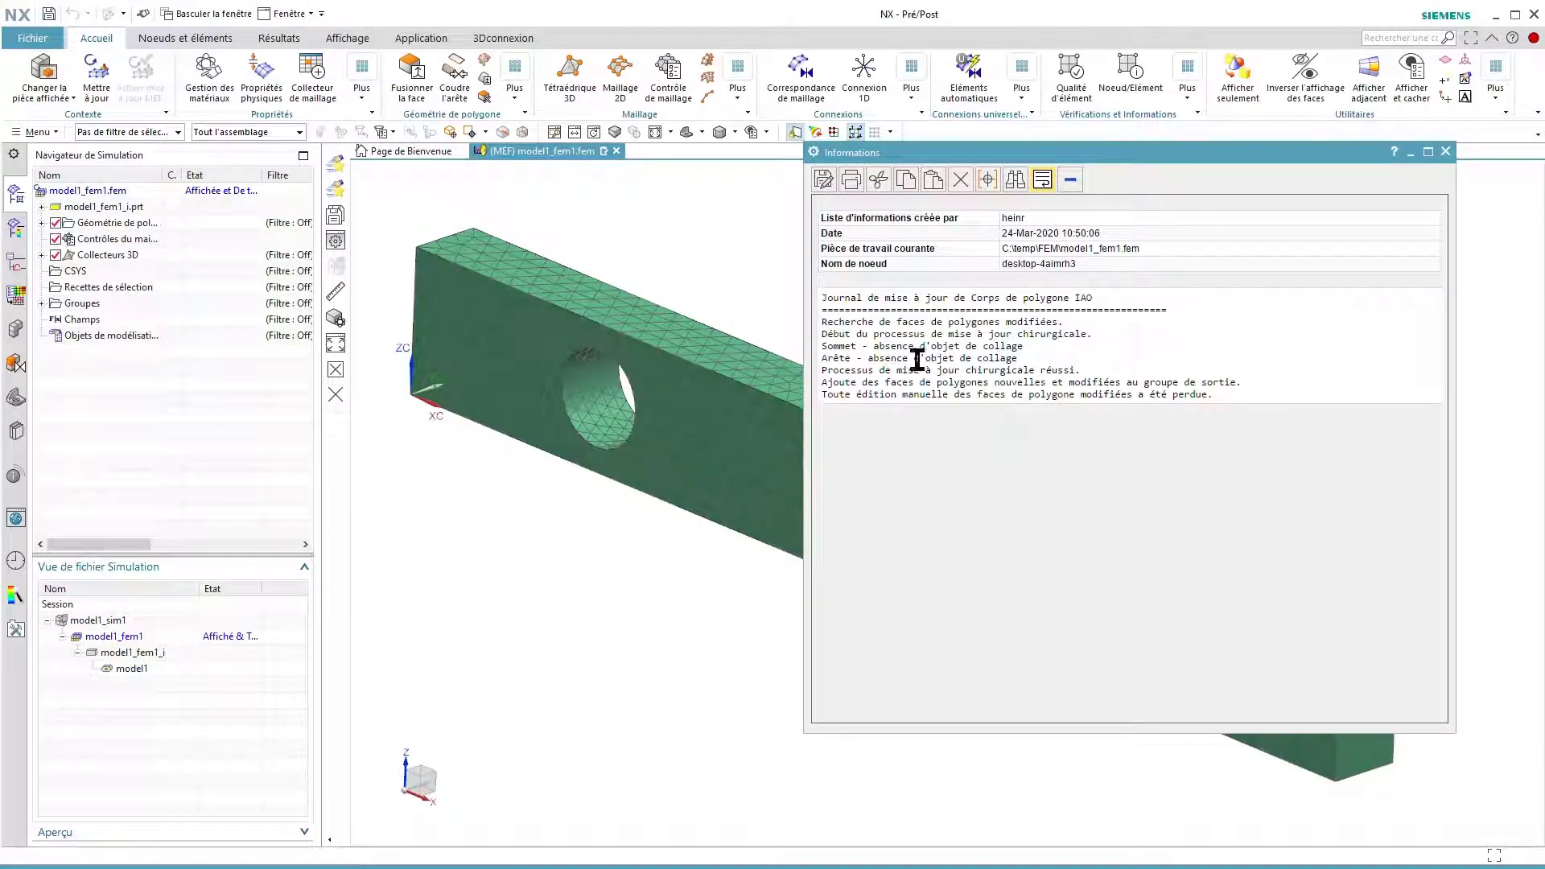
{"action": "left_click", "coordinate": [1445, 153]}
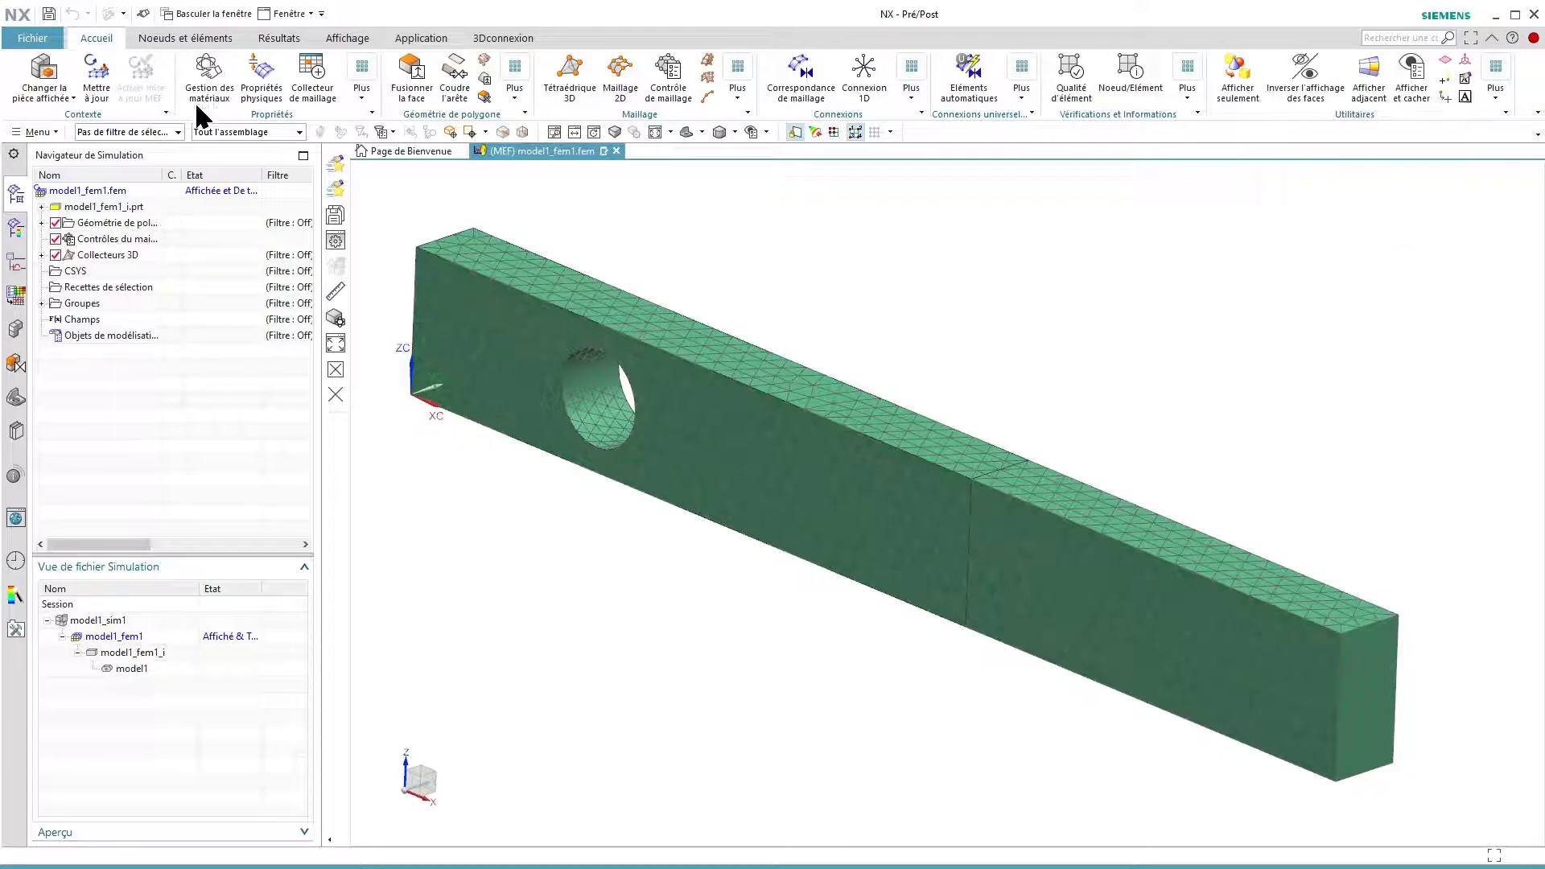
{"action": "left_click", "coordinate": [97, 81]}
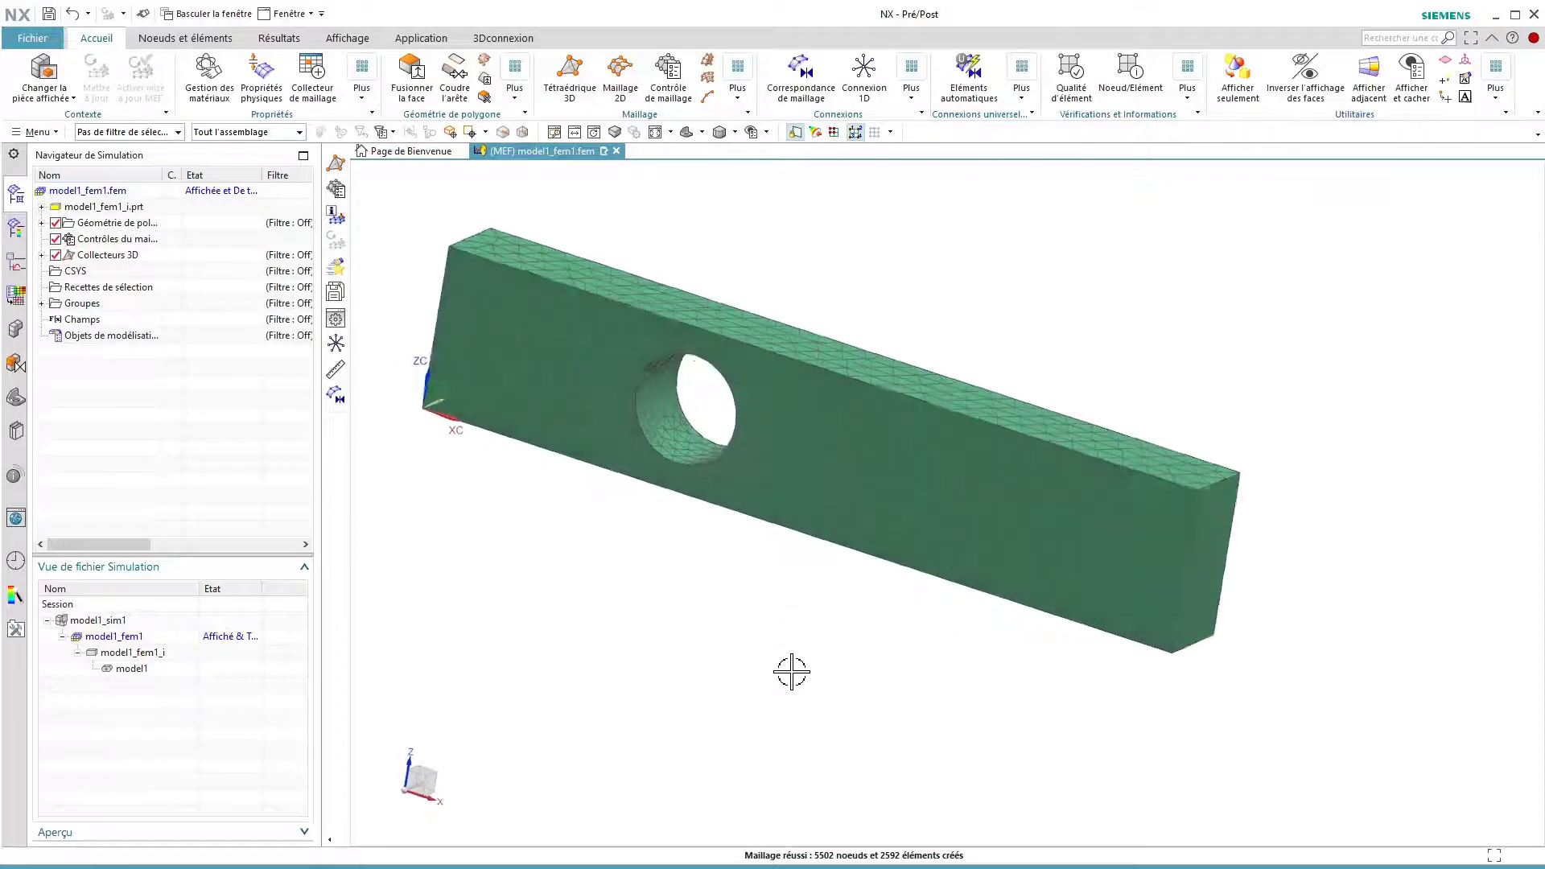
- Display the model1_sim1 simulation and select Force(1) among the loads of the static subcase
{"action": "double_click", "coordinate": [131, 620]}
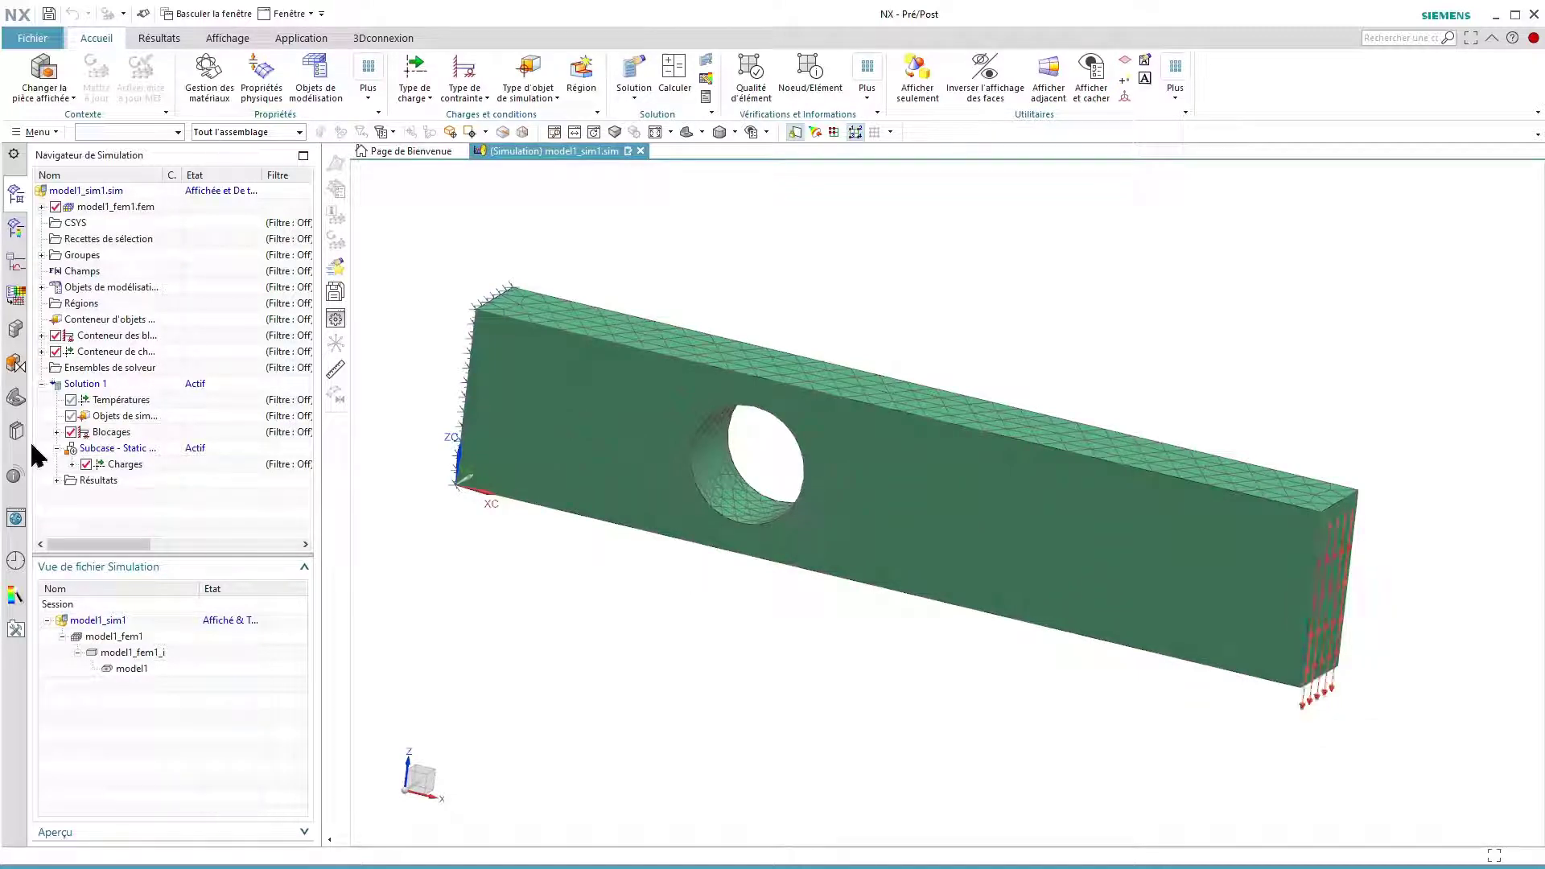
{"action": "left_click", "coordinate": [72, 464]}
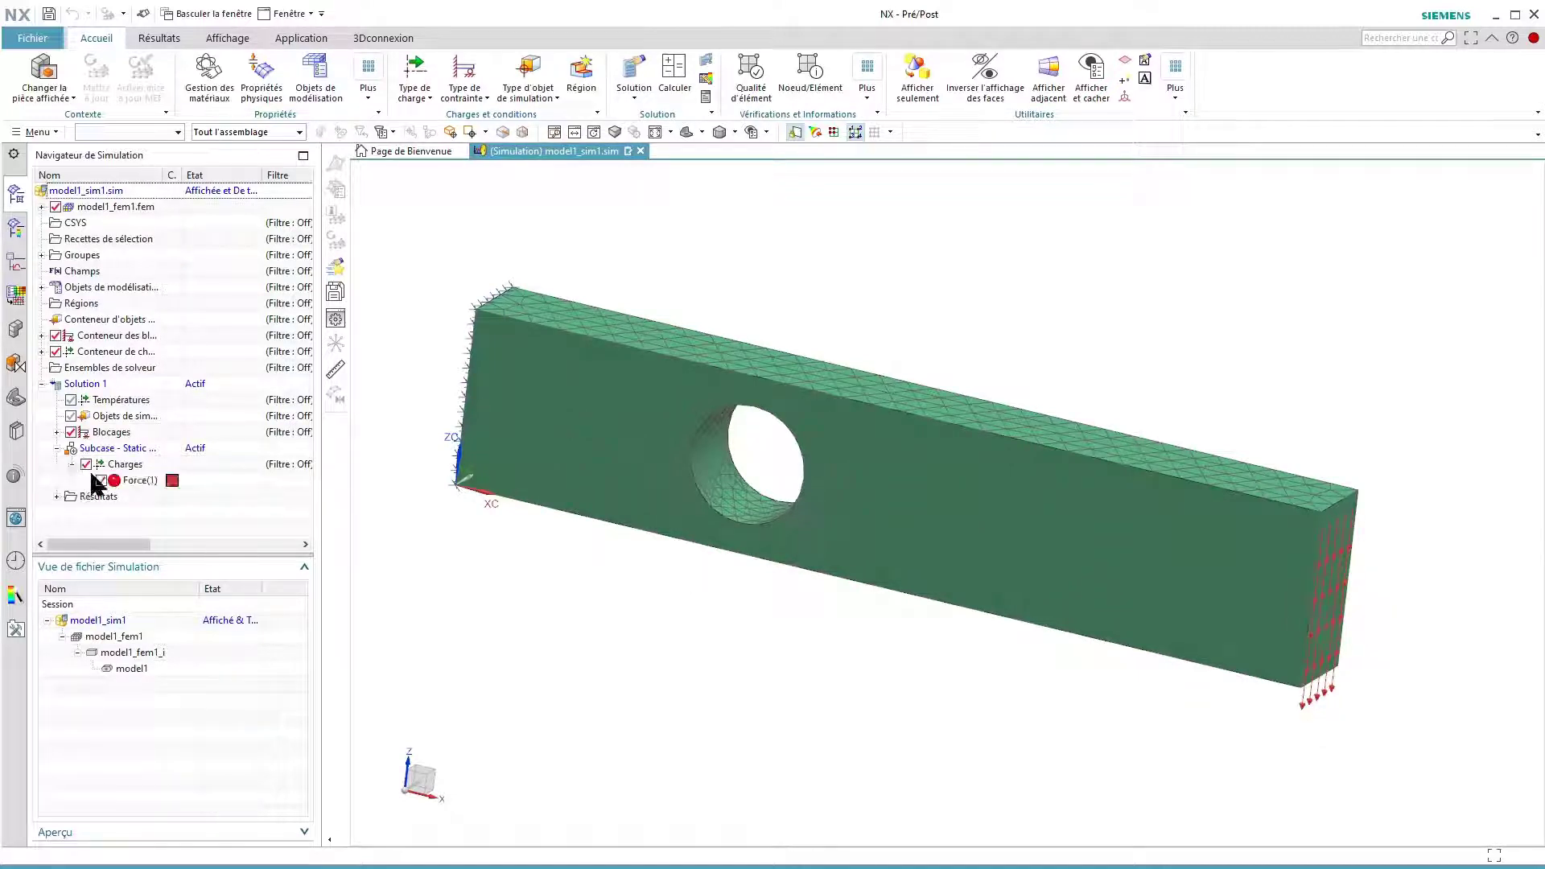
{"action": "left_click", "coordinate": [42, 352]}
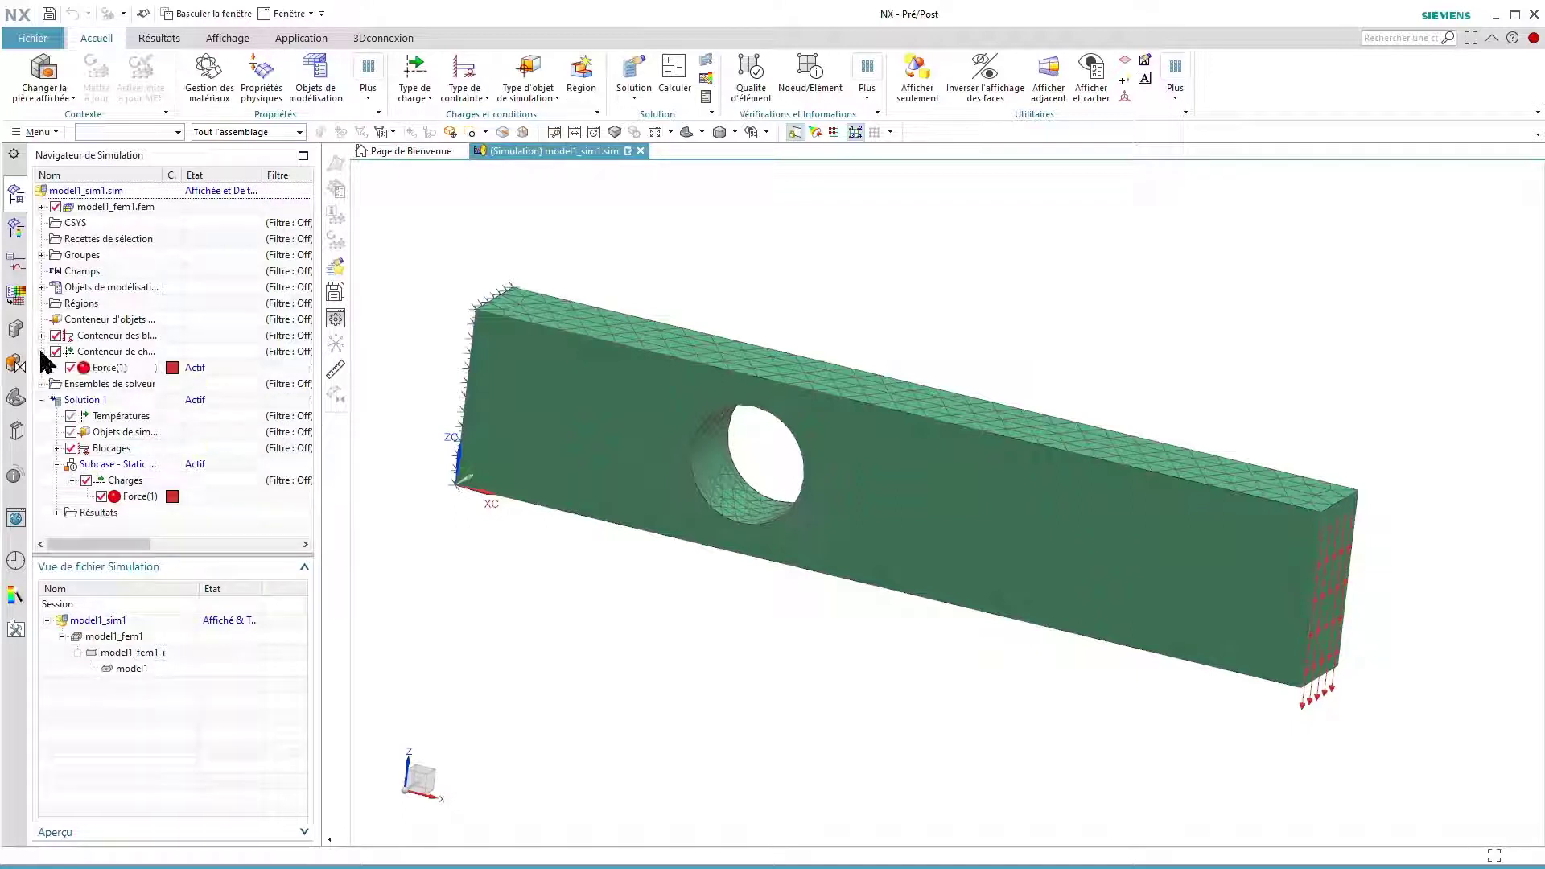
{"action": "left_click", "coordinate": [114, 369]}
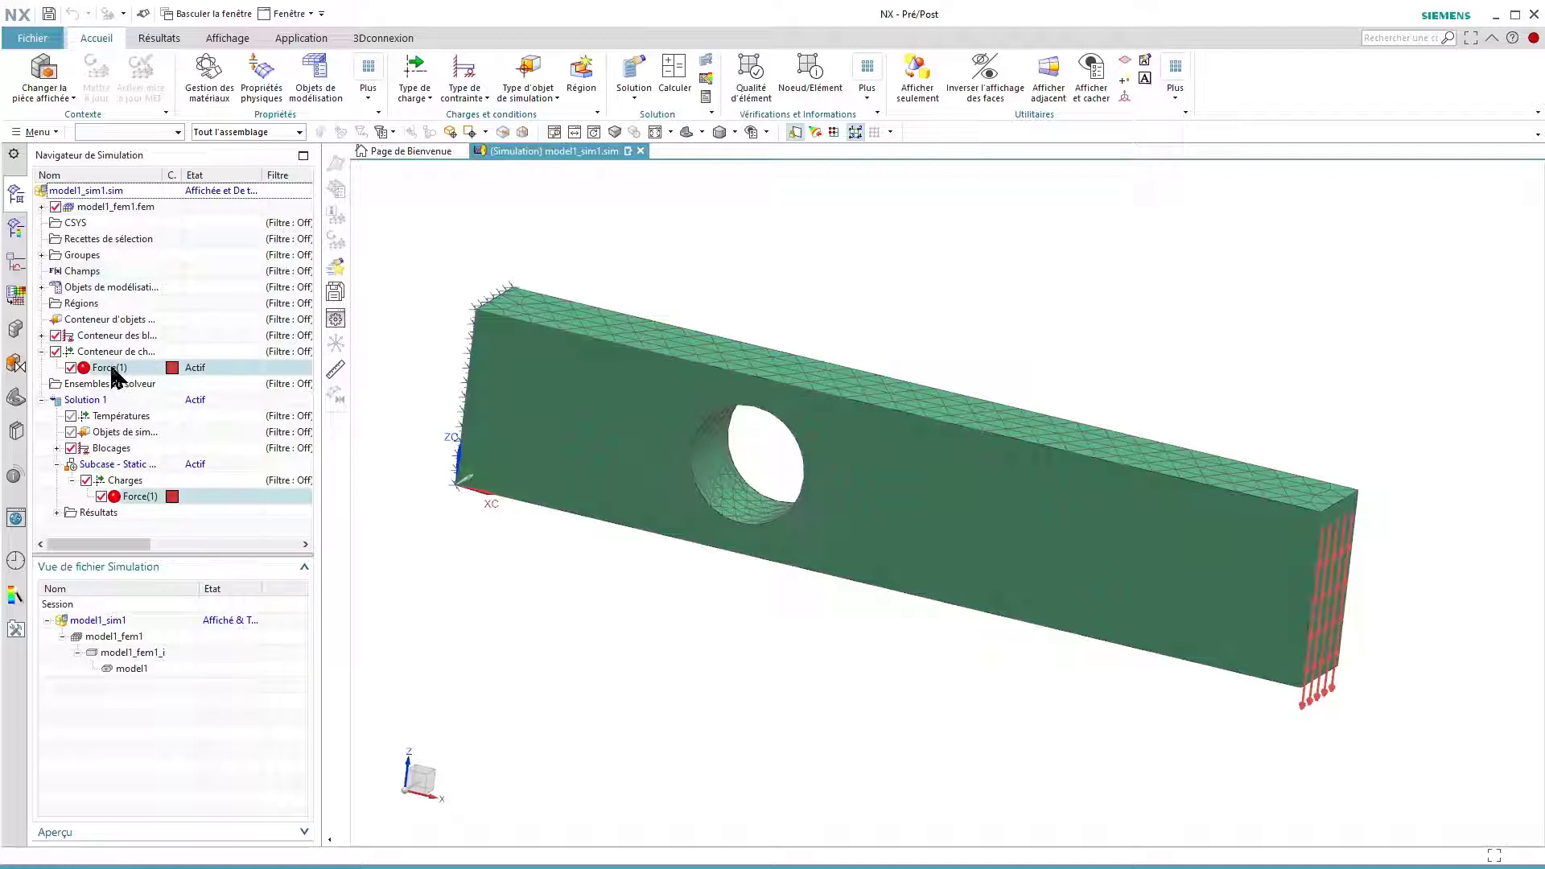
{"action": "left_click", "coordinate": [113, 368]}
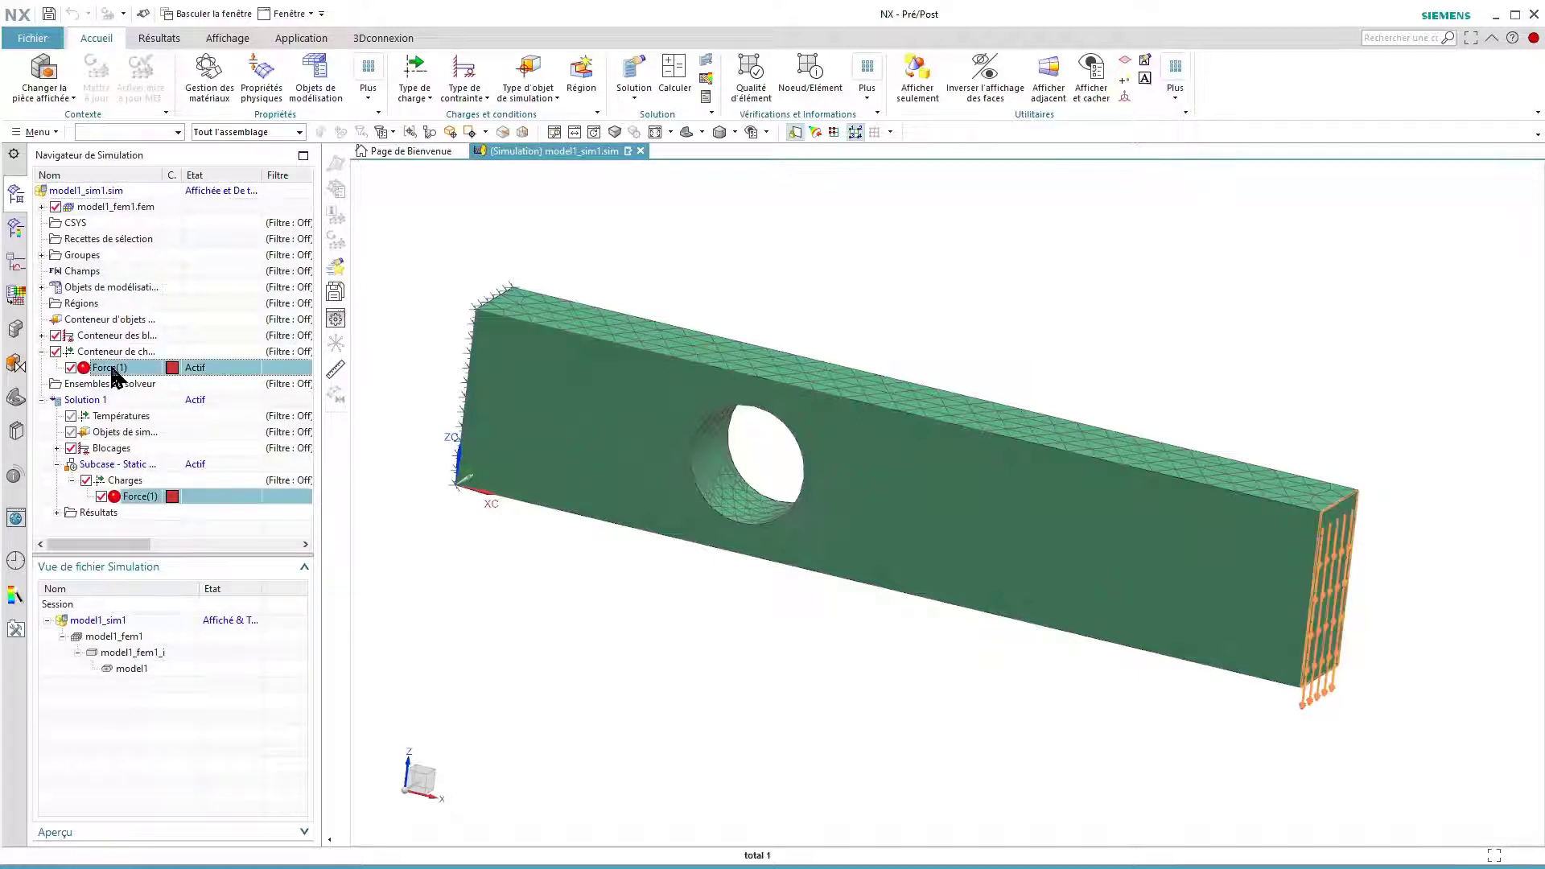
{"action": "left_click", "coordinate": [142, 495]}
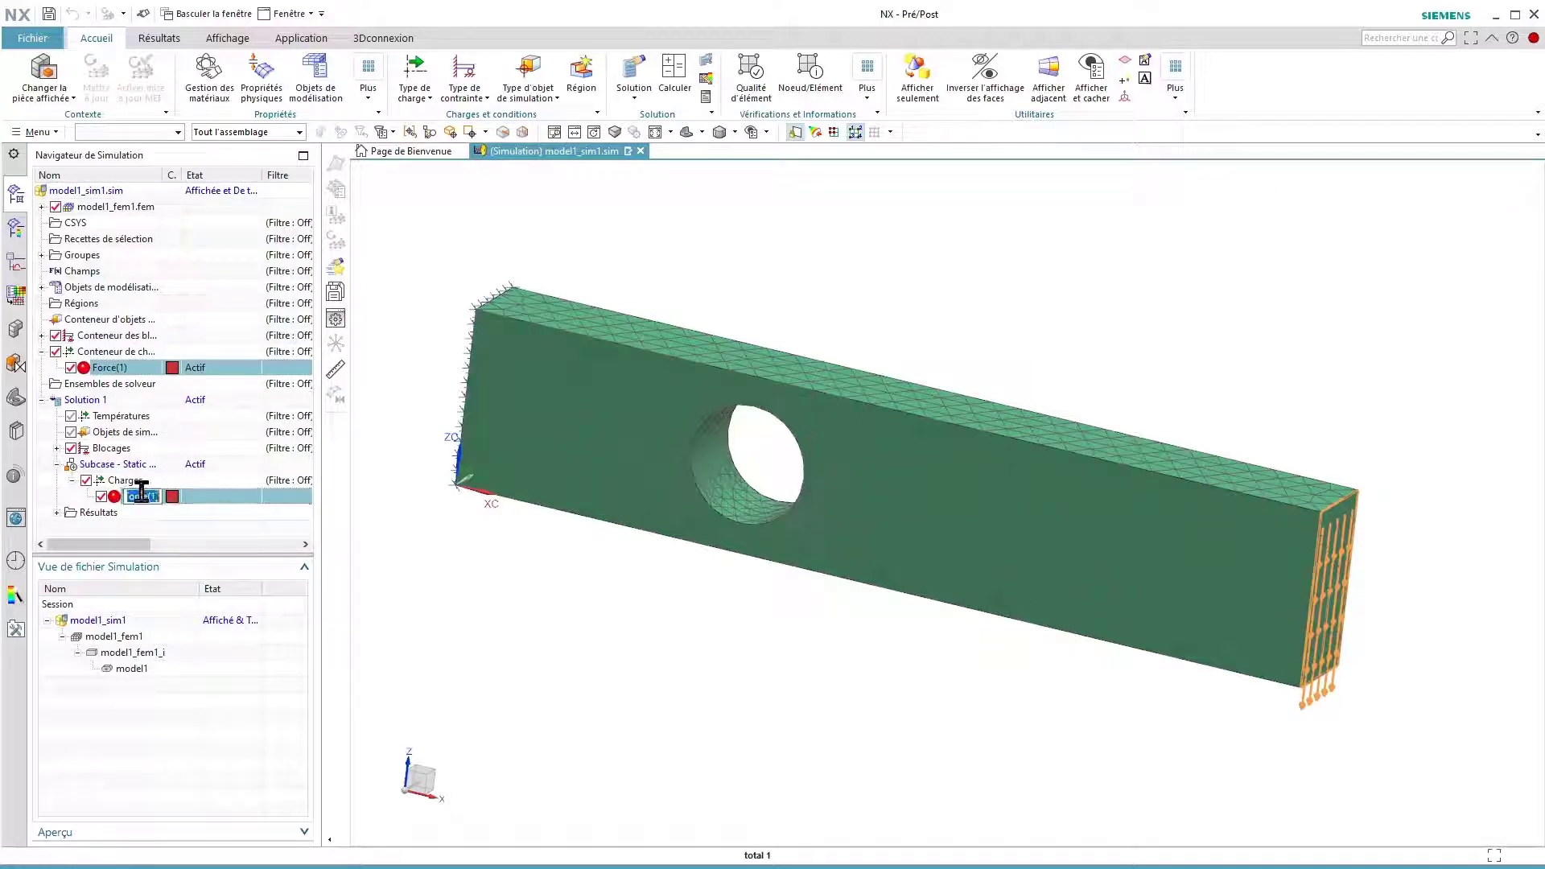
{"action": "left_click", "coordinate": [201, 519]}
{"action": "left_click", "coordinate": [139, 494]}
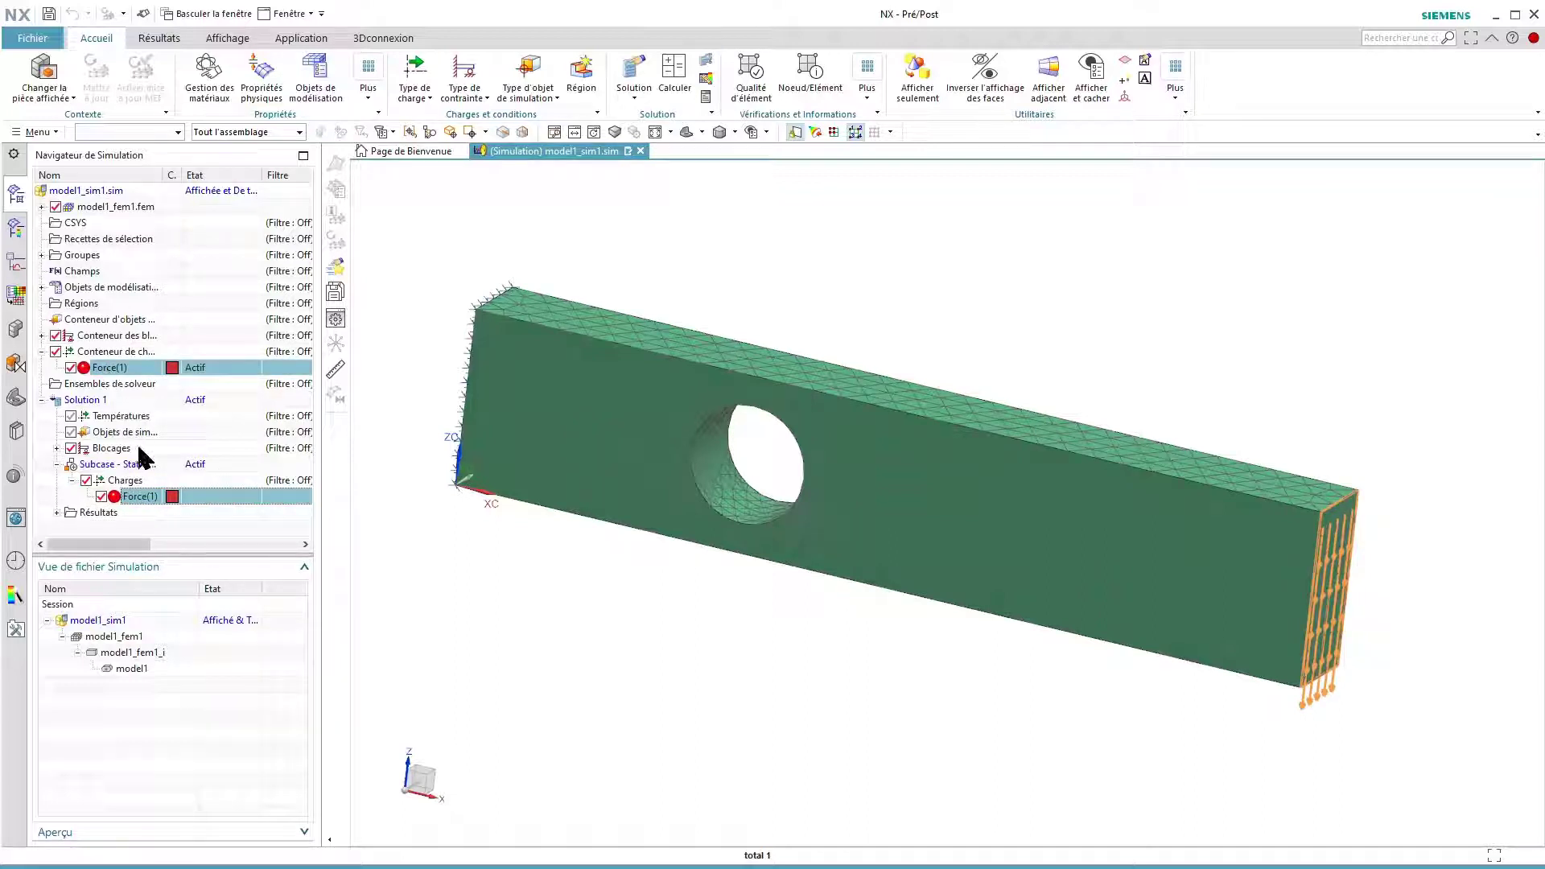
- Change the direction vector of Force(1) on the beam's end face to the positive XC axis
{"action": "double_click", "coordinate": [139, 496]}
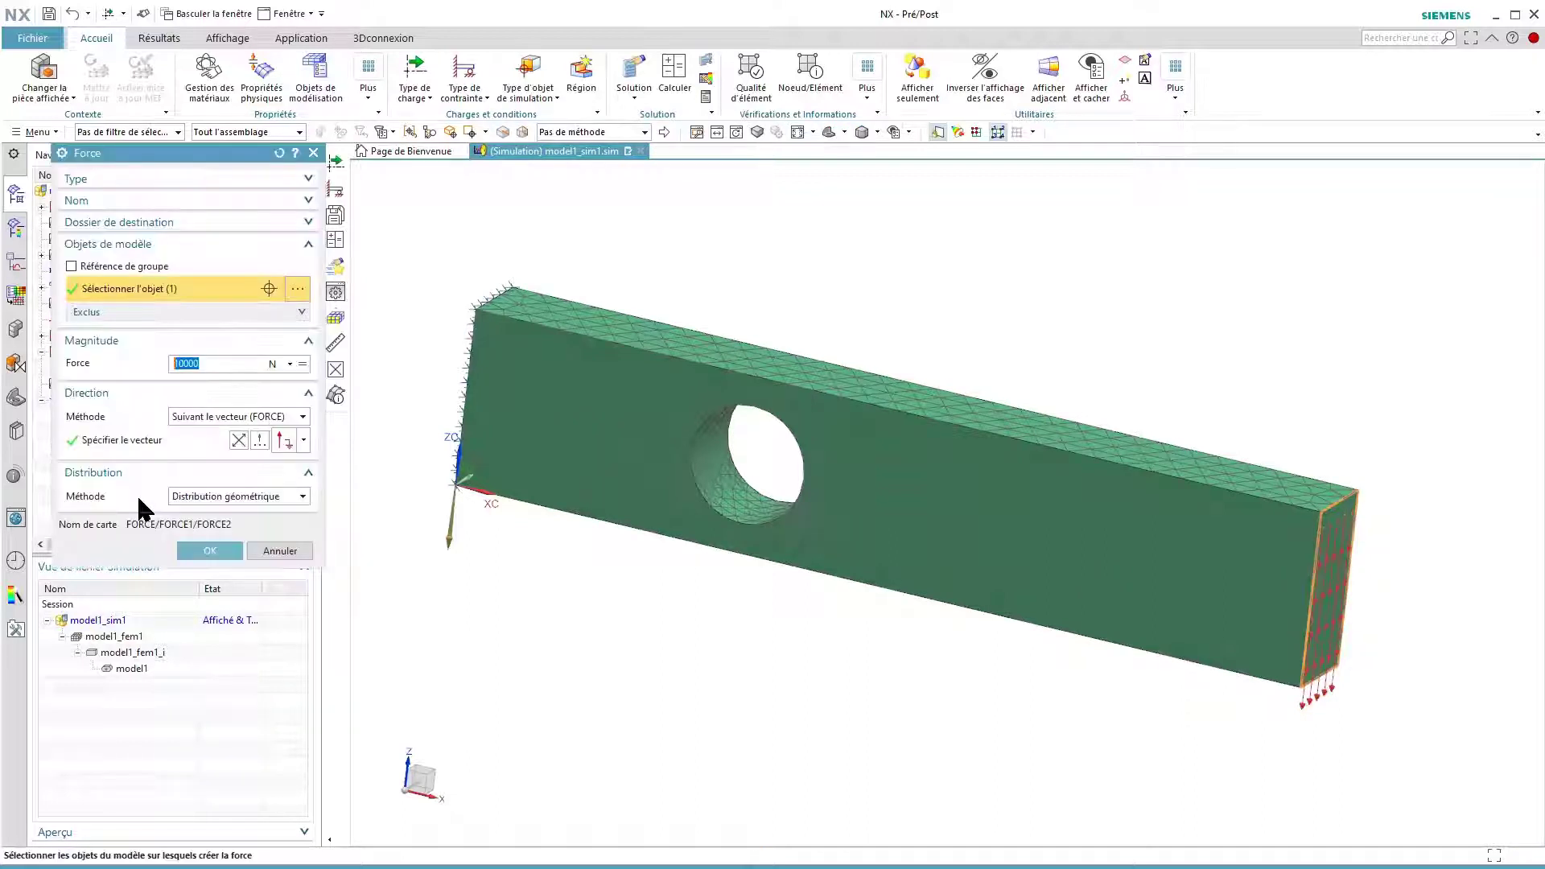
{"action": "left_click", "coordinate": [304, 441]}
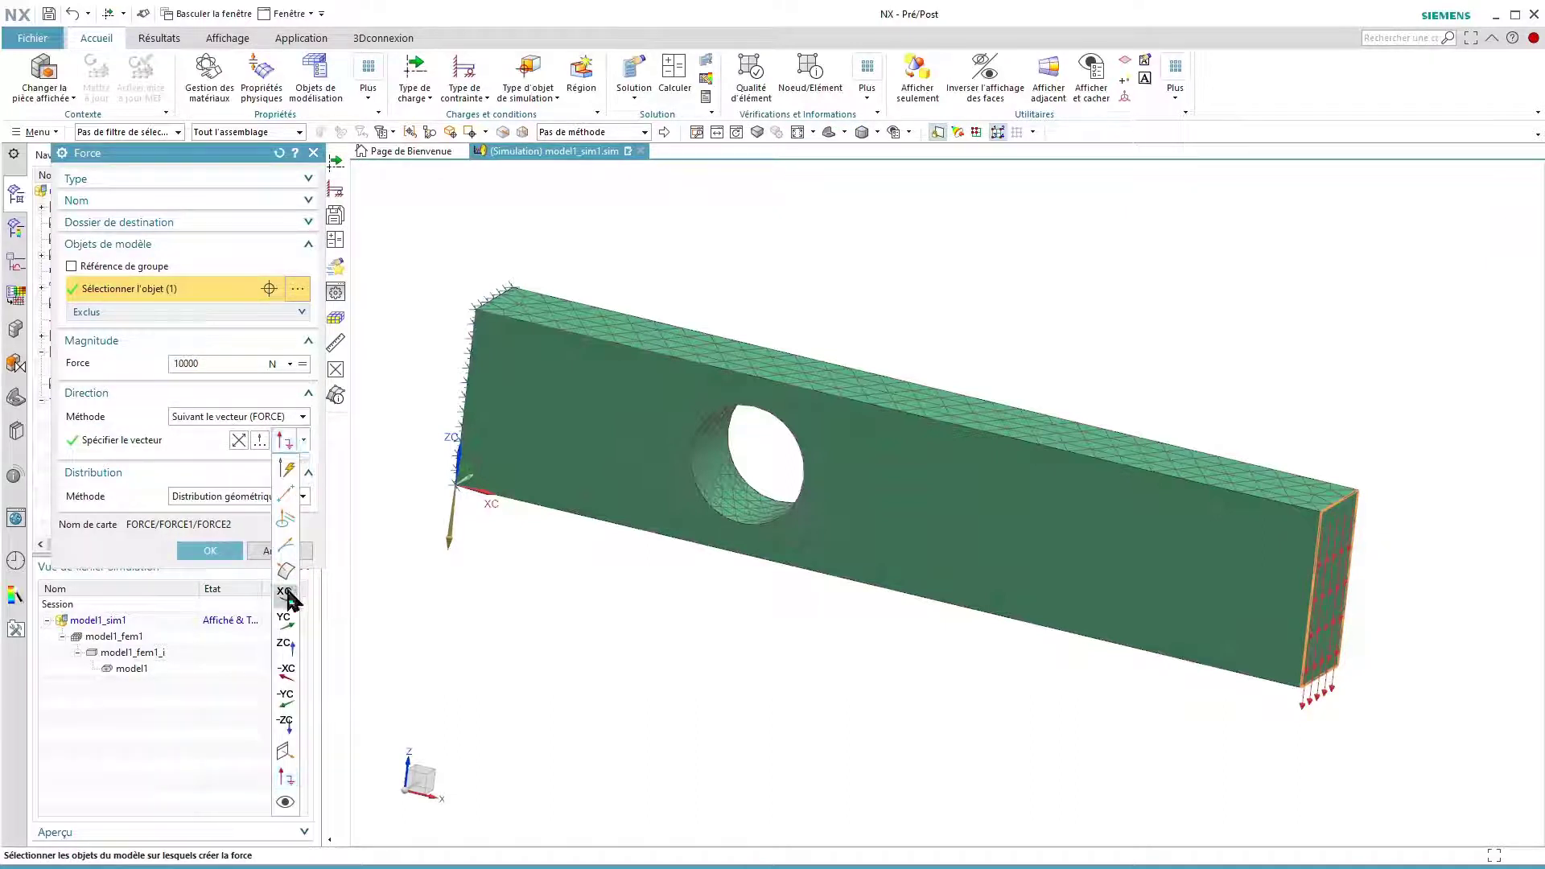
{"action": "left_click", "coordinate": [285, 595]}
{"action": "left_click", "coordinate": [233, 550]}
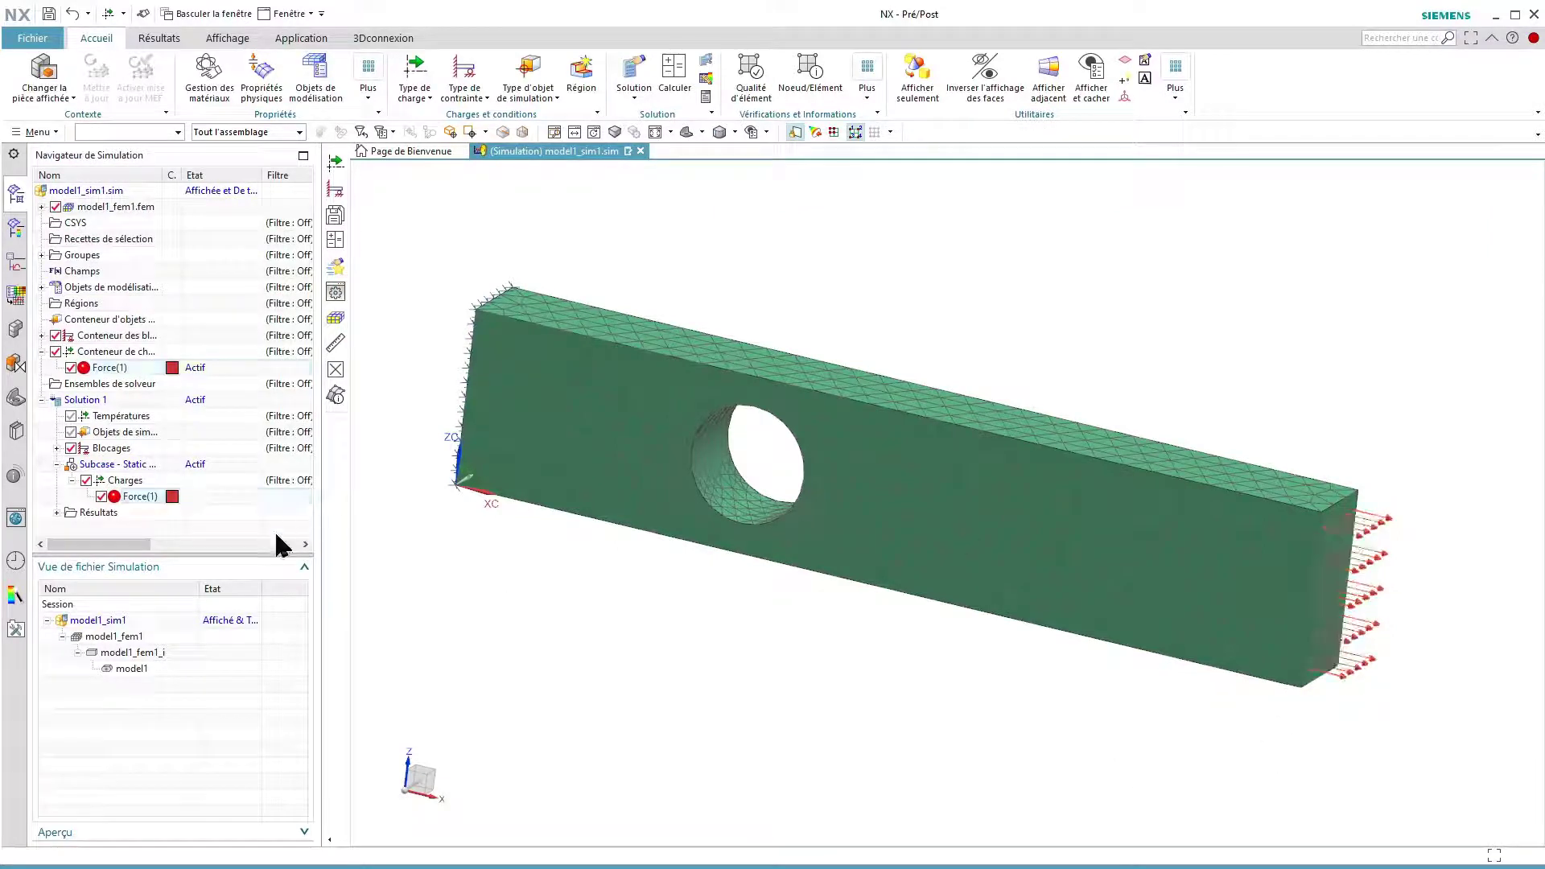
- Solve Solution 1, decline the review of solver messages, and close the job monitor and information window
{"action": "left_click", "coordinate": [676, 74]}
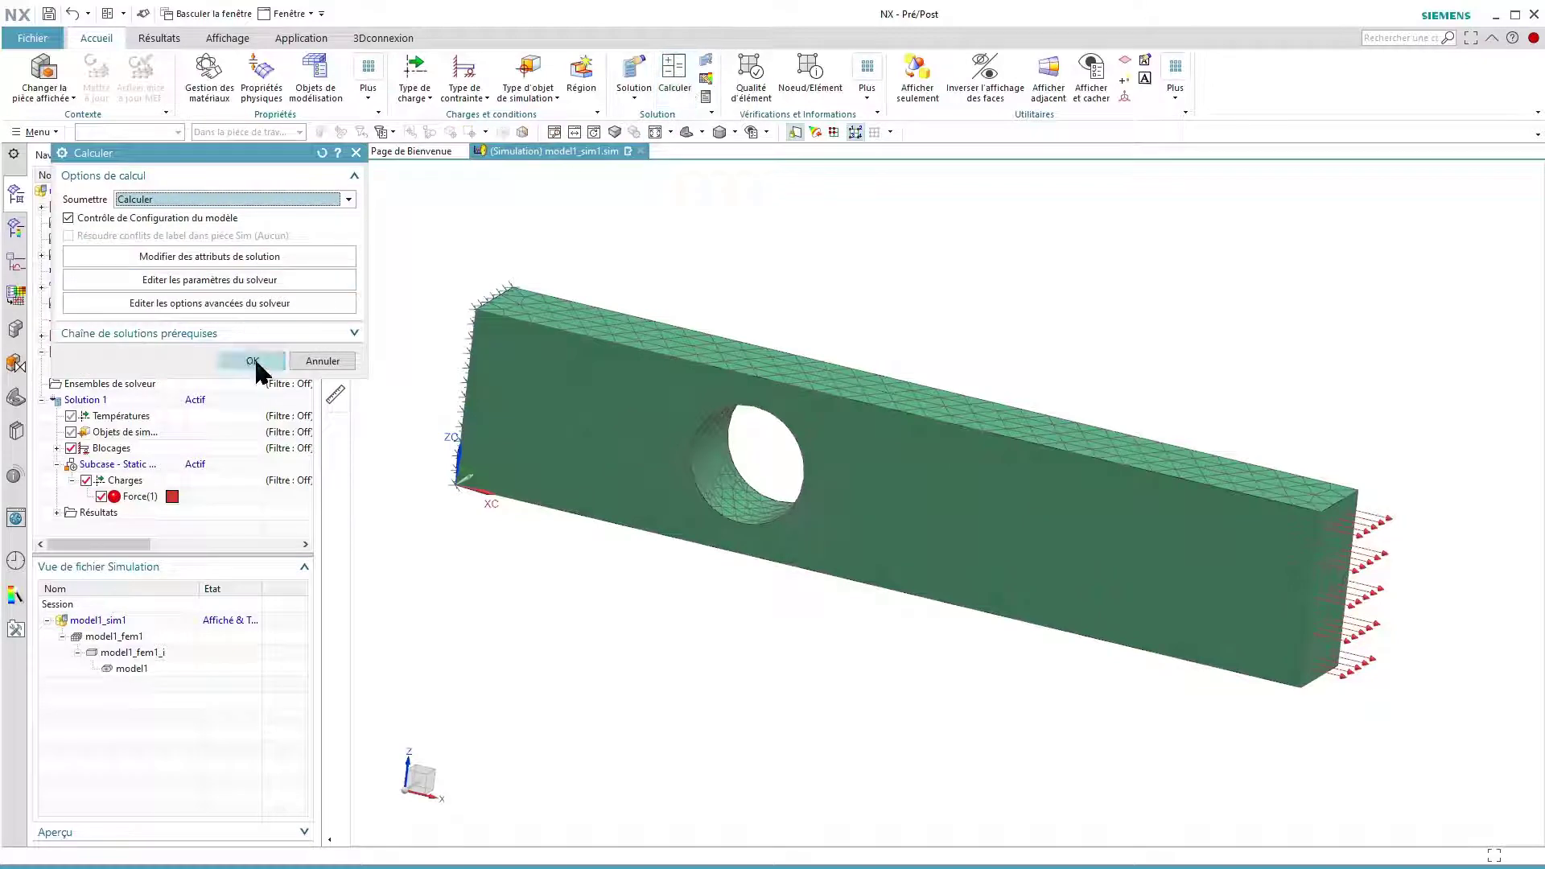
{"action": "left_click", "coordinate": [253, 362]}
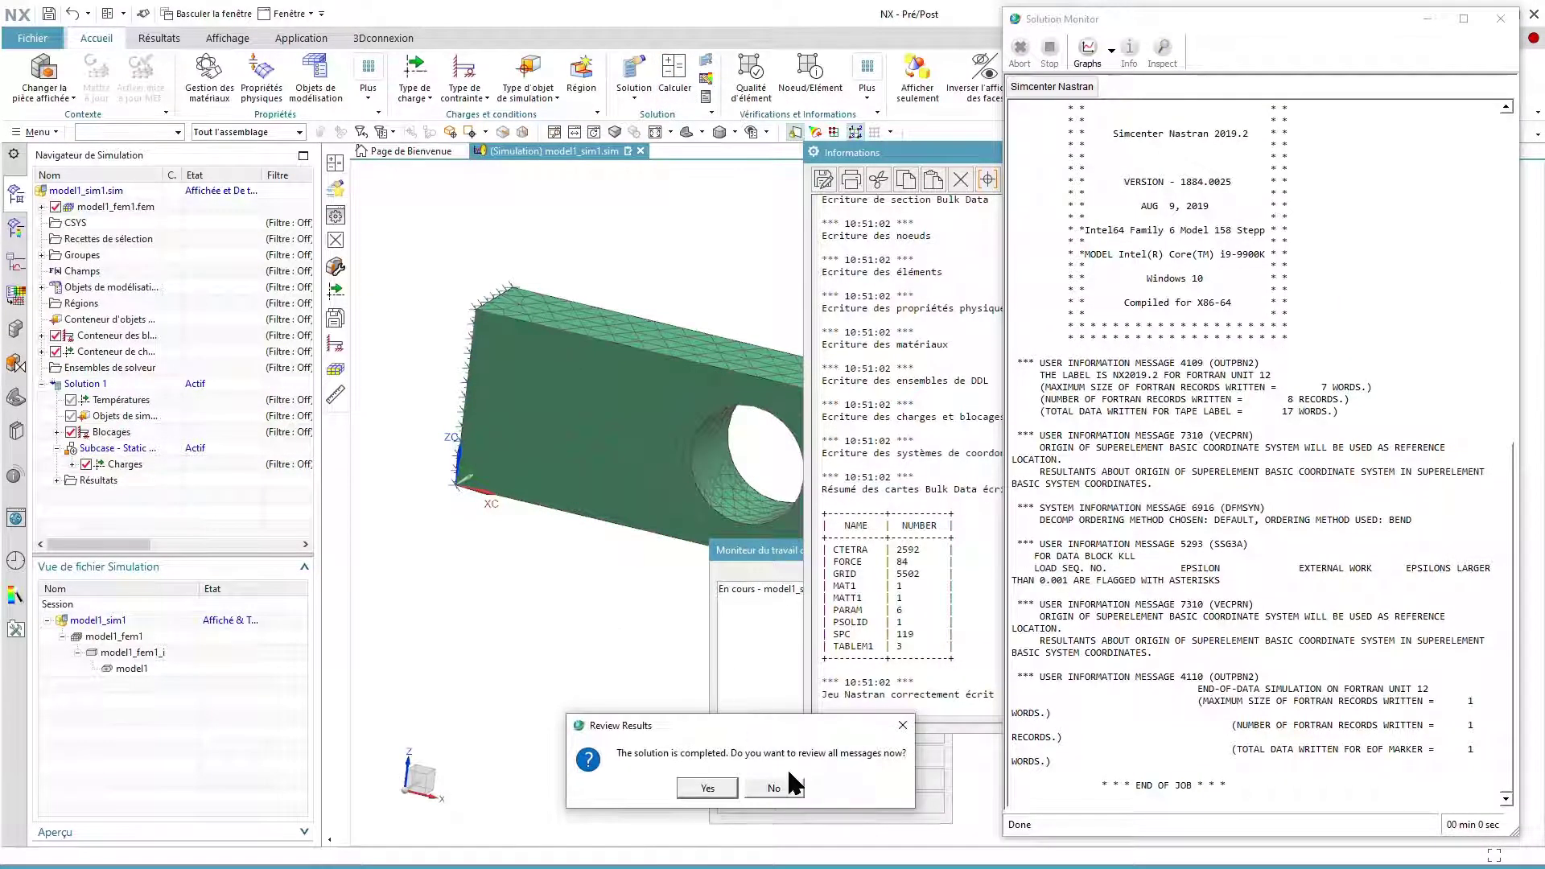
{"action": "left_click", "coordinate": [773, 788]}
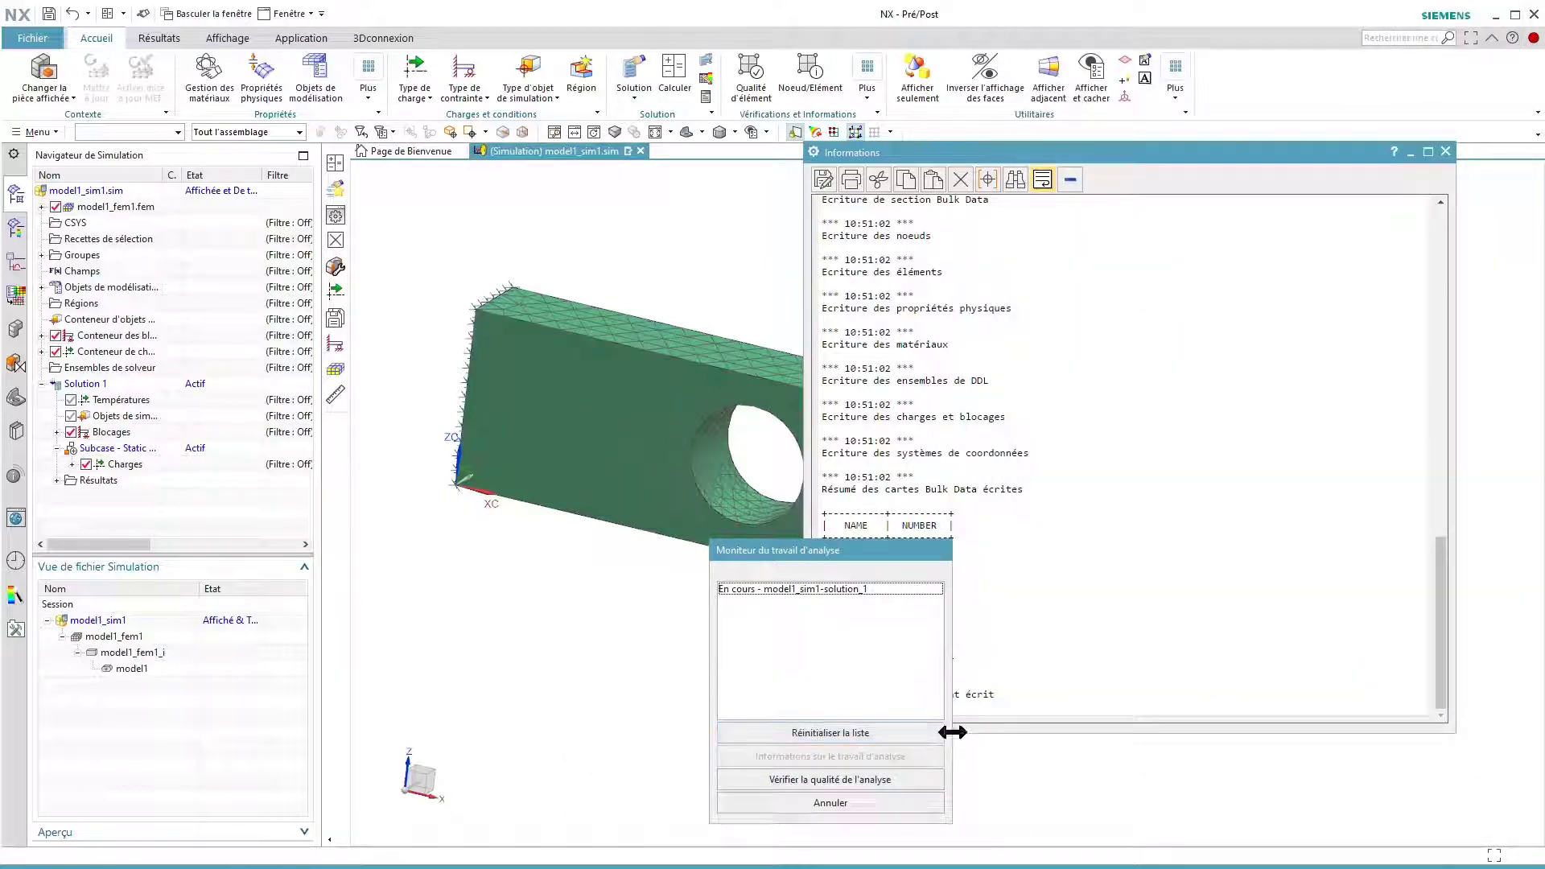
{"action": "left_click", "coordinate": [918, 797]}
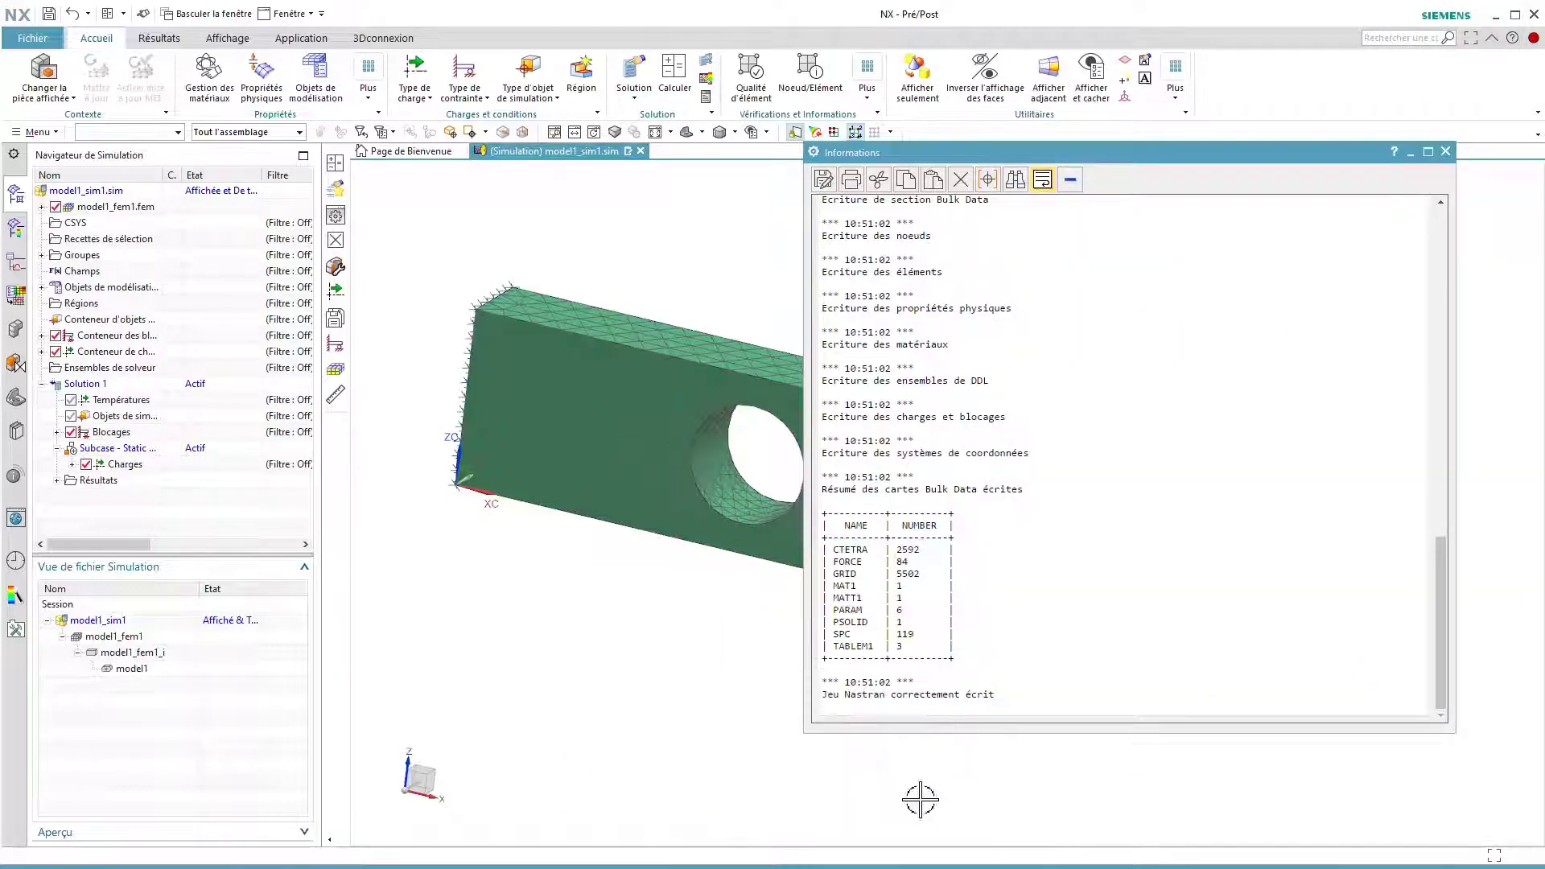
{"action": "left_click", "coordinate": [1445, 152]}
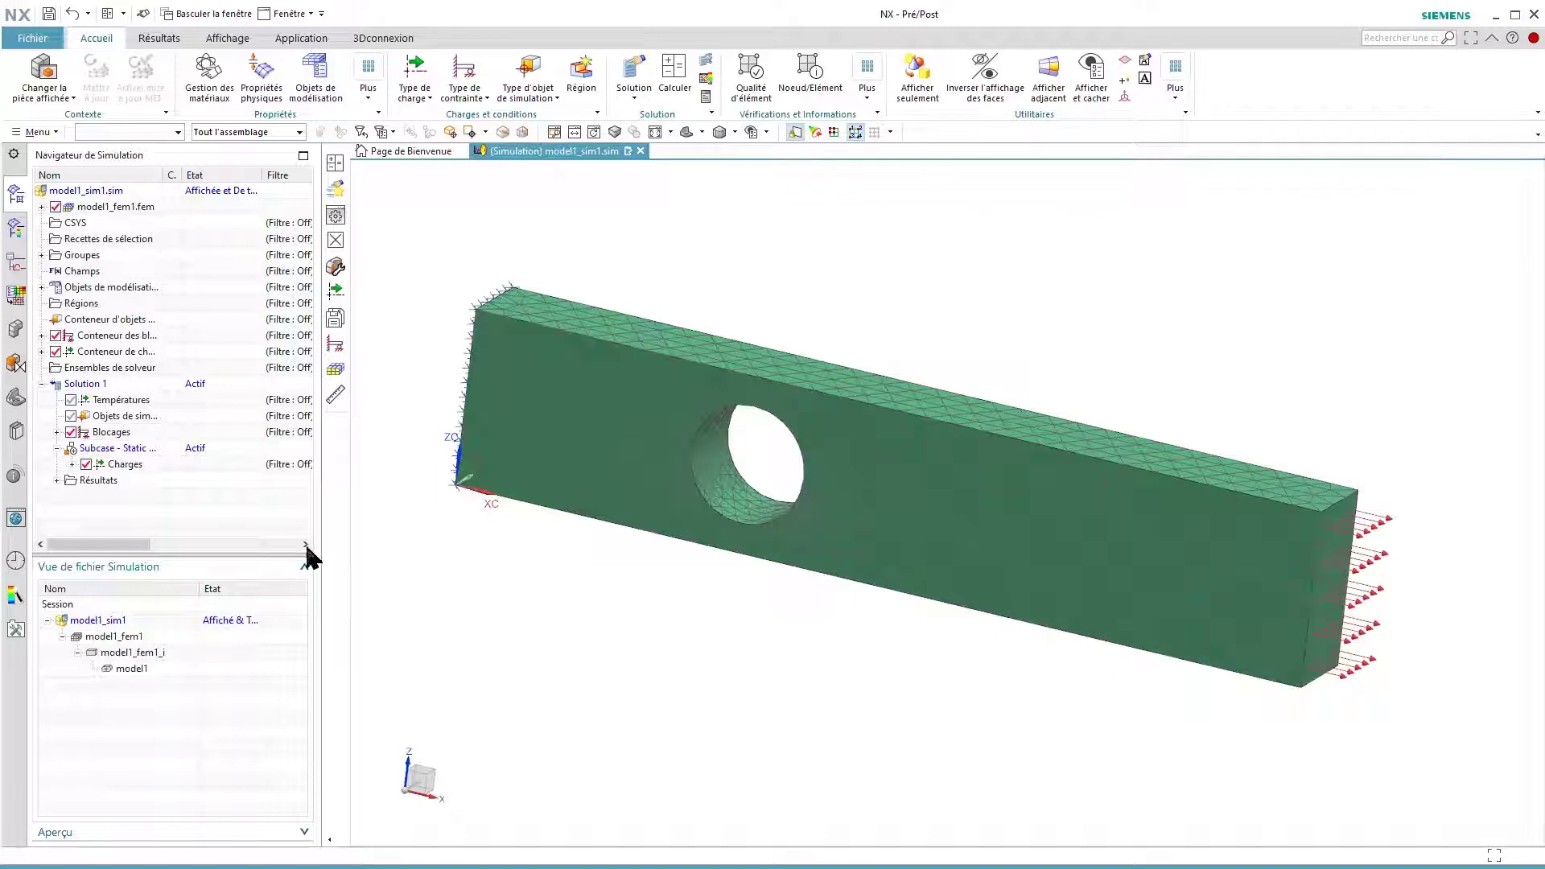
- Open the Structural results of Solution 1, plot the Déplacement - Nodal contour and play its deformation animation briefly
{"action": "left_click", "coordinate": [58, 480]}
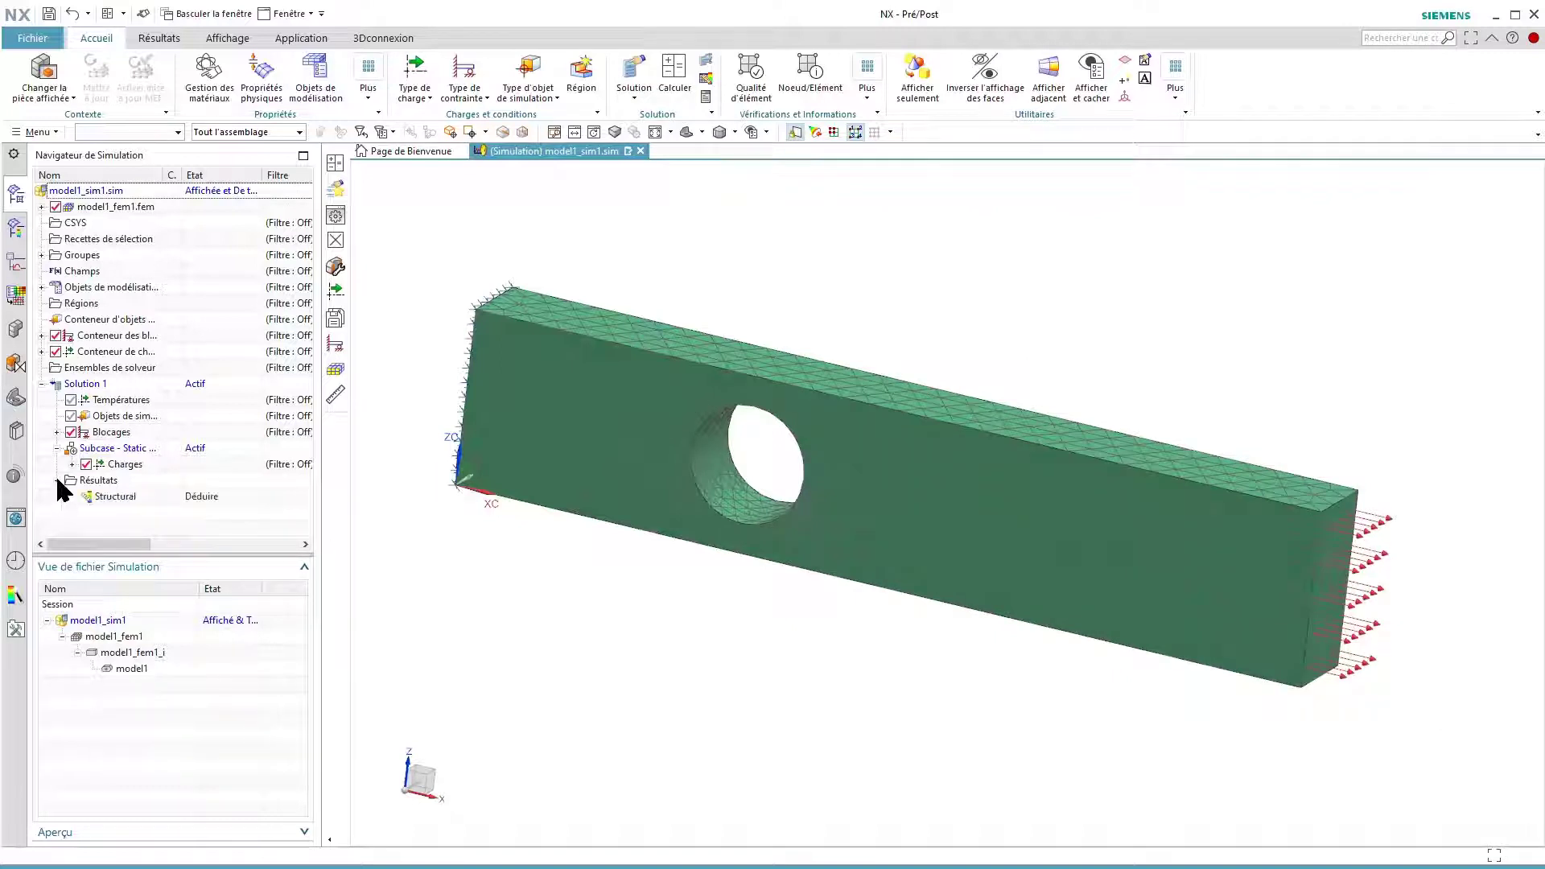
{"action": "double_click", "coordinate": [112, 497]}
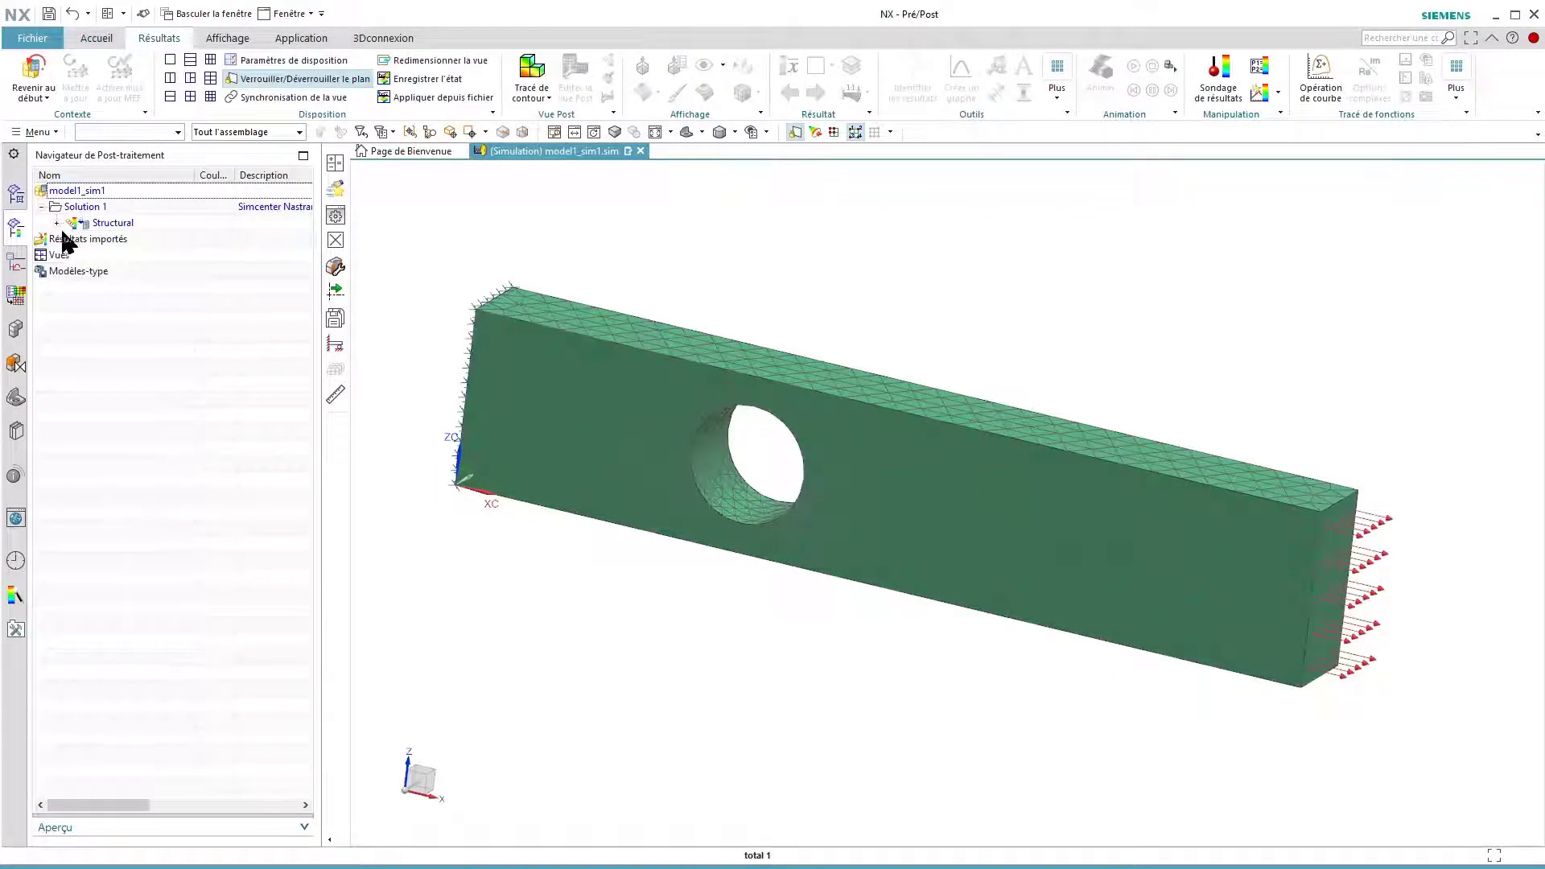
{"action": "left_click", "coordinate": [56, 224]}
{"action": "double_click", "coordinate": [134, 240]}
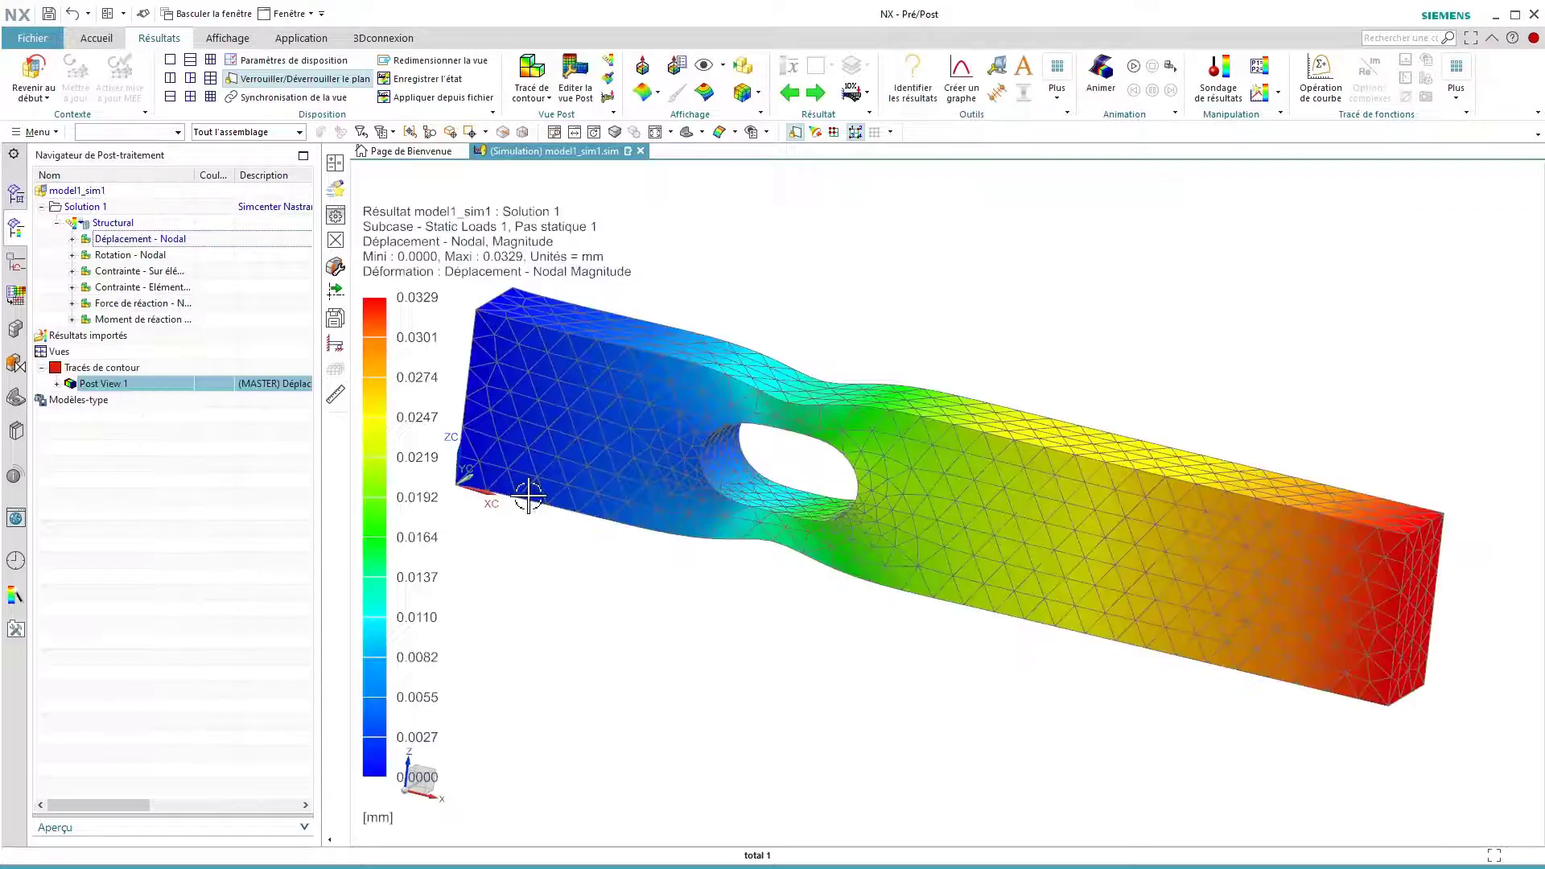
{"action": "left_click", "coordinate": [1134, 65]}
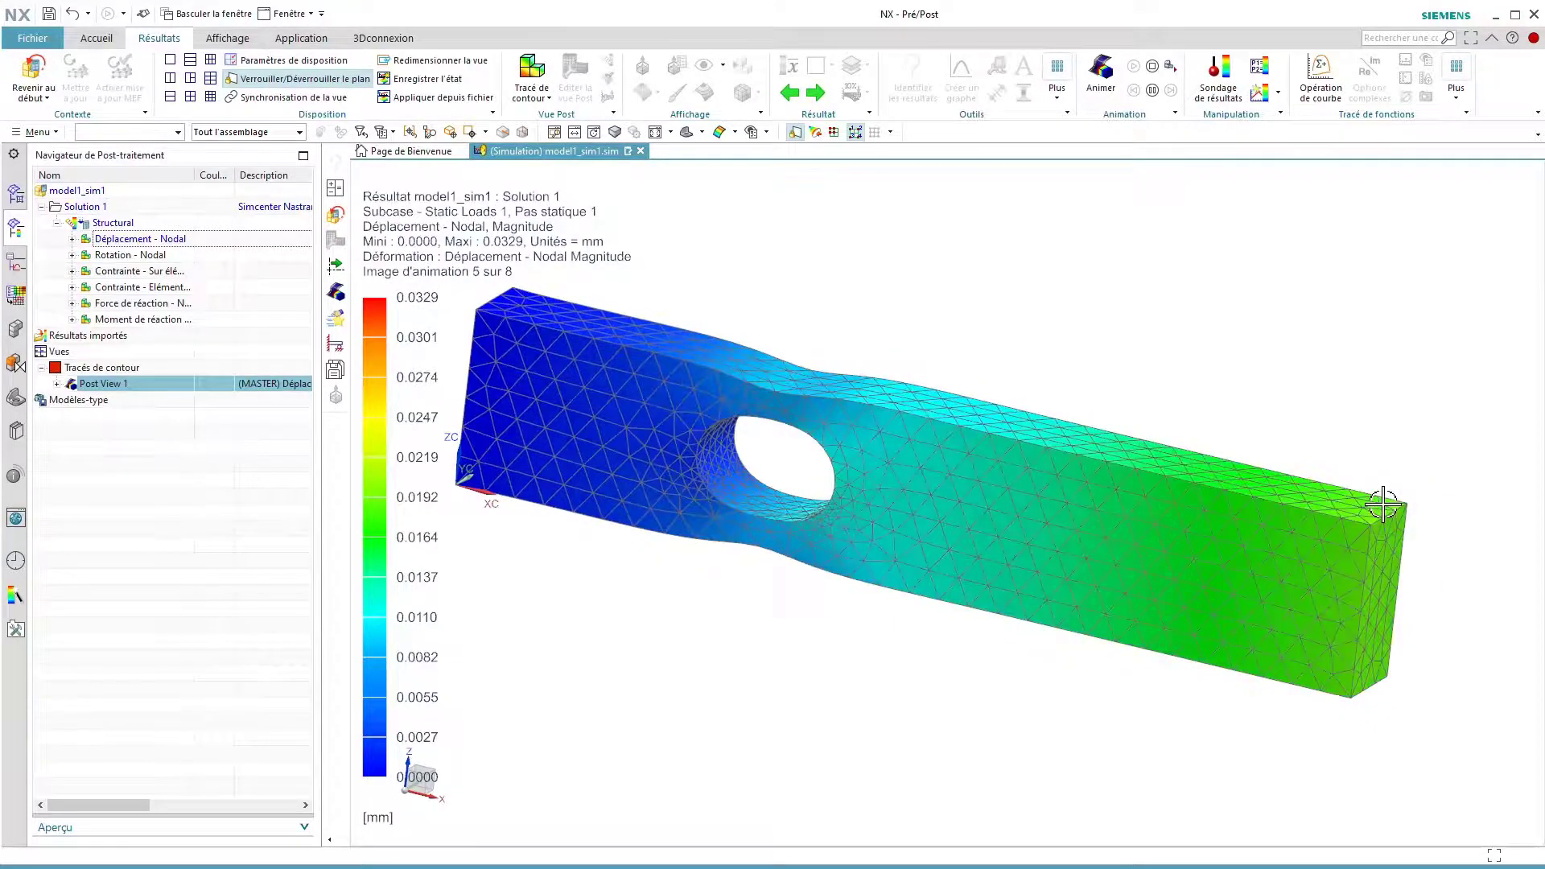
{"action": "left_click", "coordinate": [1152, 69]}
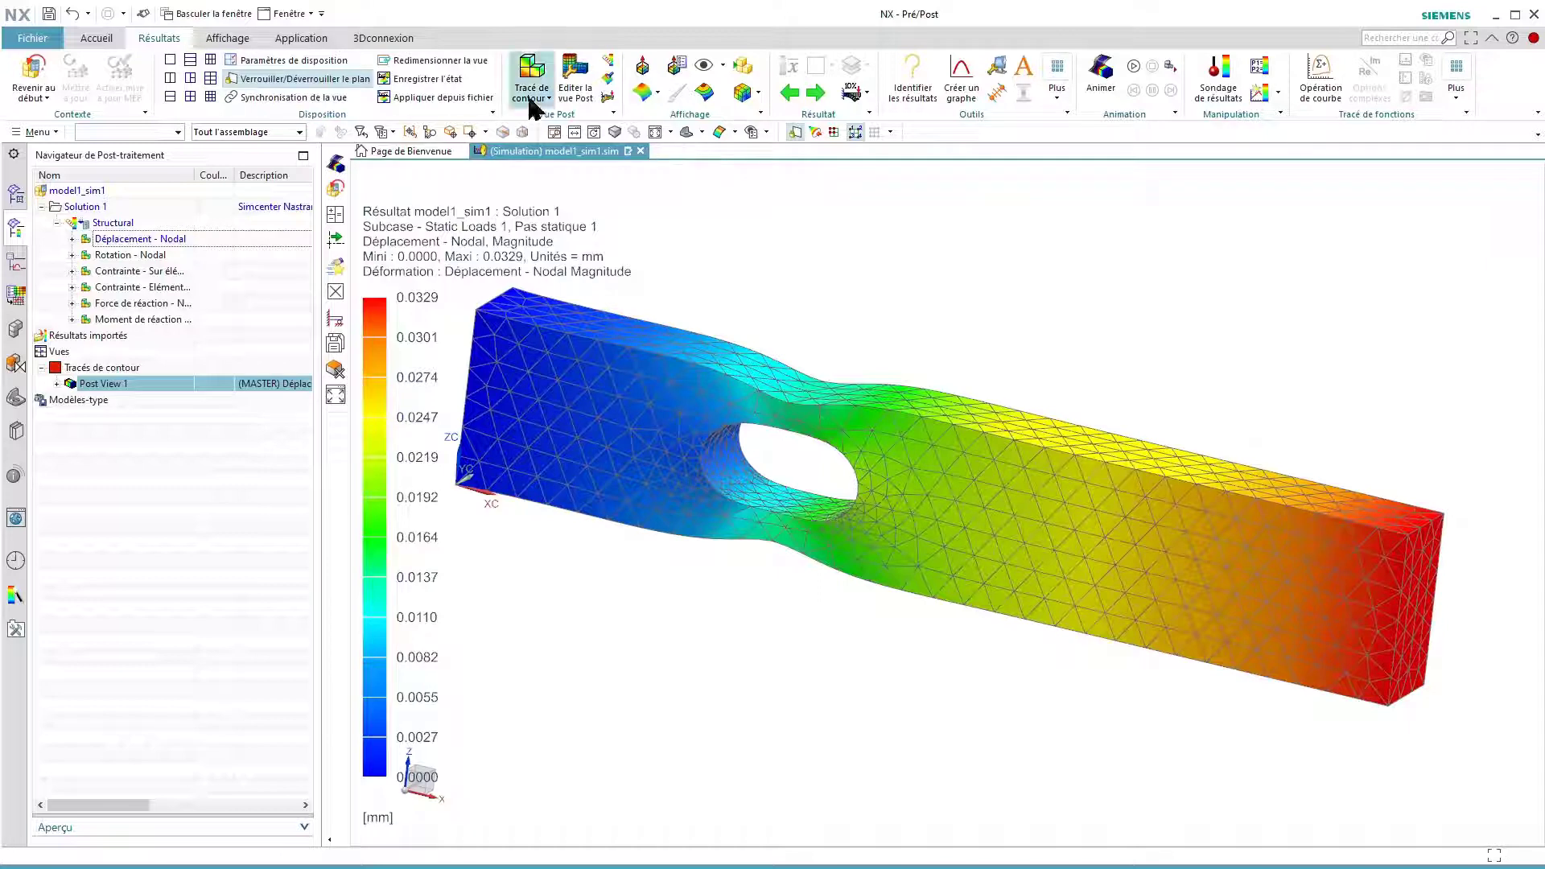
- Set the post view's deformation scale to 50 % Modèle and briefly animate the exaggerated displacement
{"action": "left_click", "coordinate": [583, 81]}
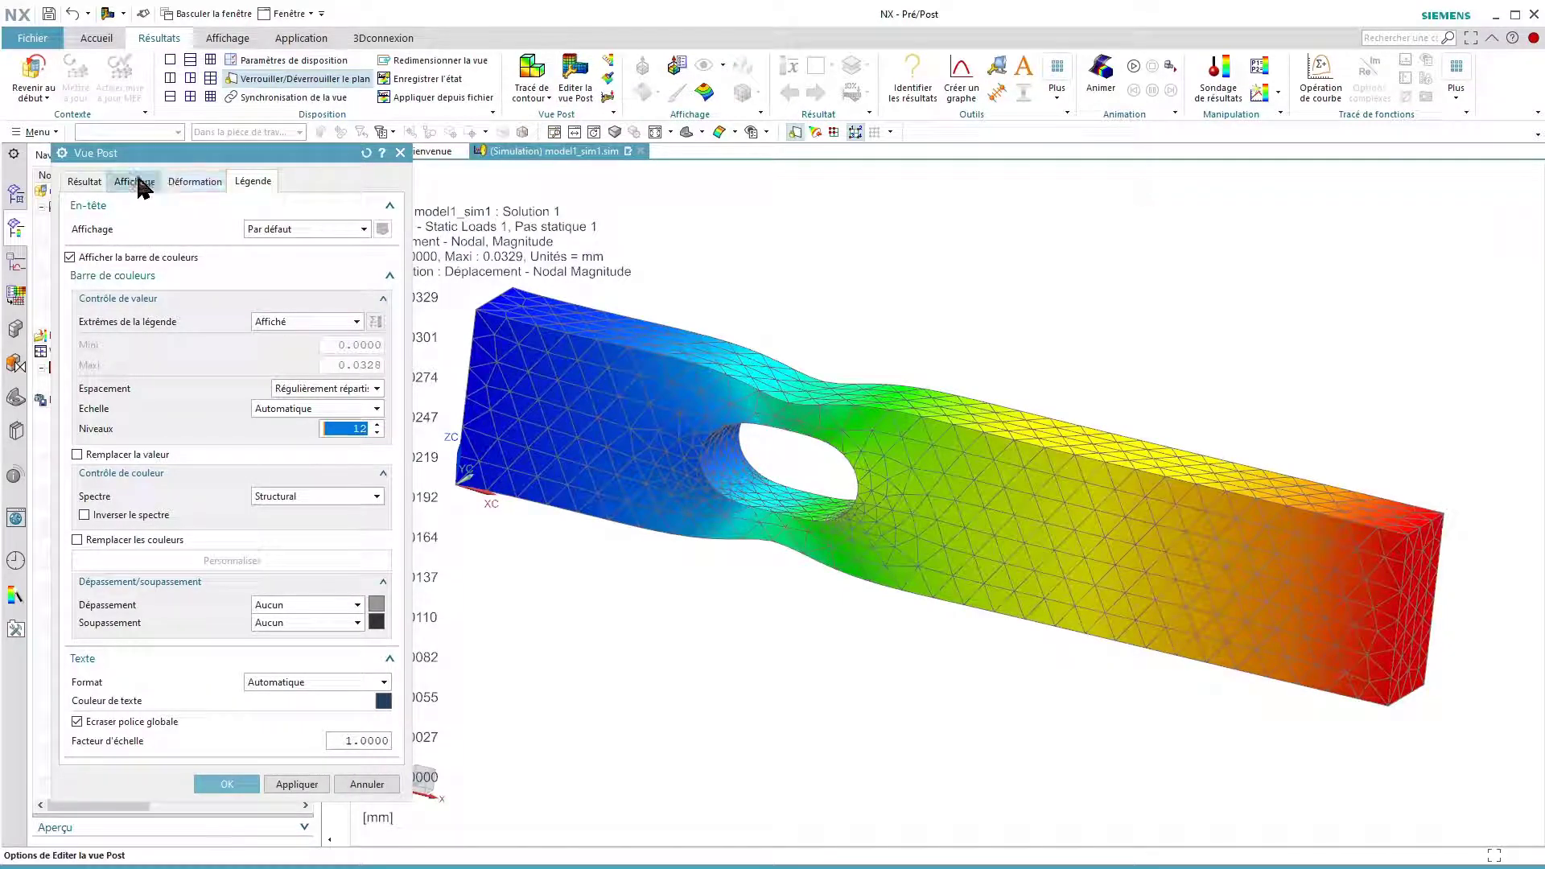
{"action": "left_click", "coordinate": [86, 182]}
{"action": "left_click", "coordinate": [143, 183]}
{"action": "left_click", "coordinate": [187, 184]}
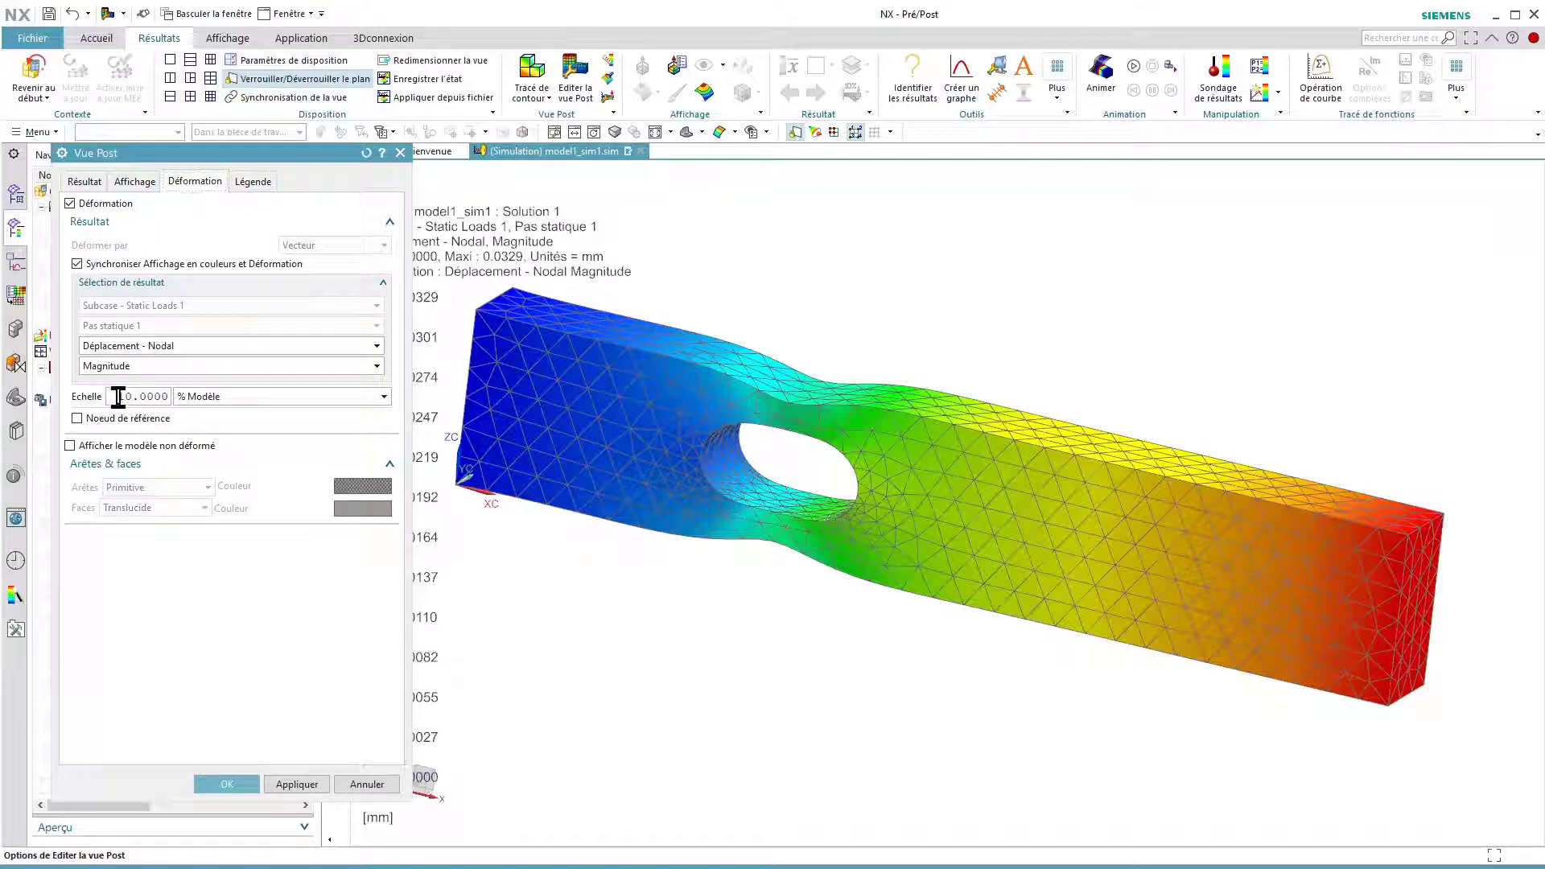
{"action": "left_click", "coordinate": [200, 400]}
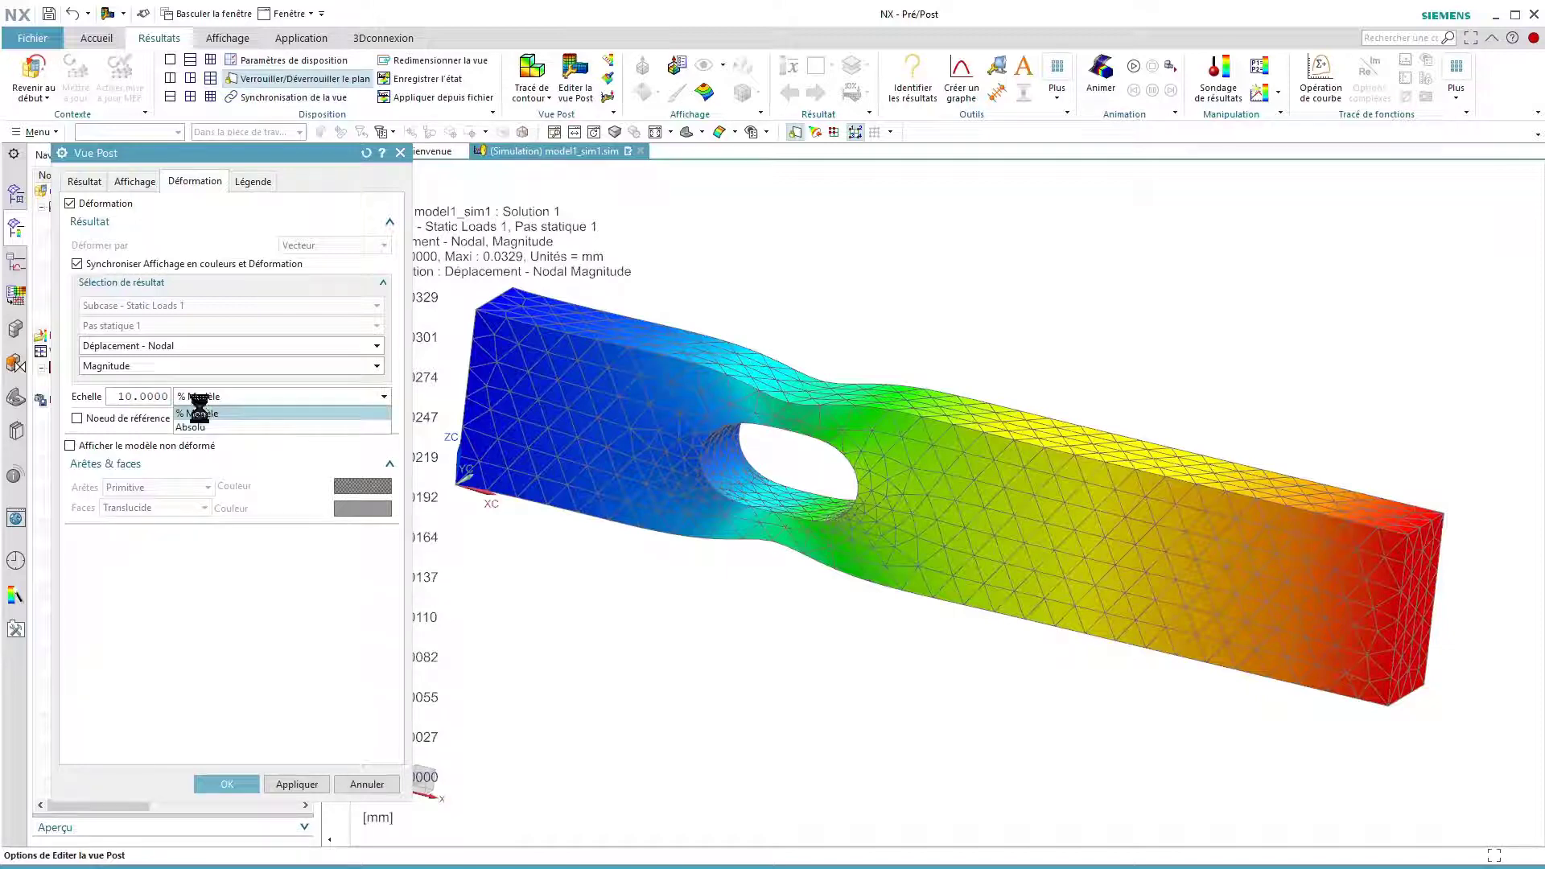
{"action": "left_click", "coordinate": [199, 412]}
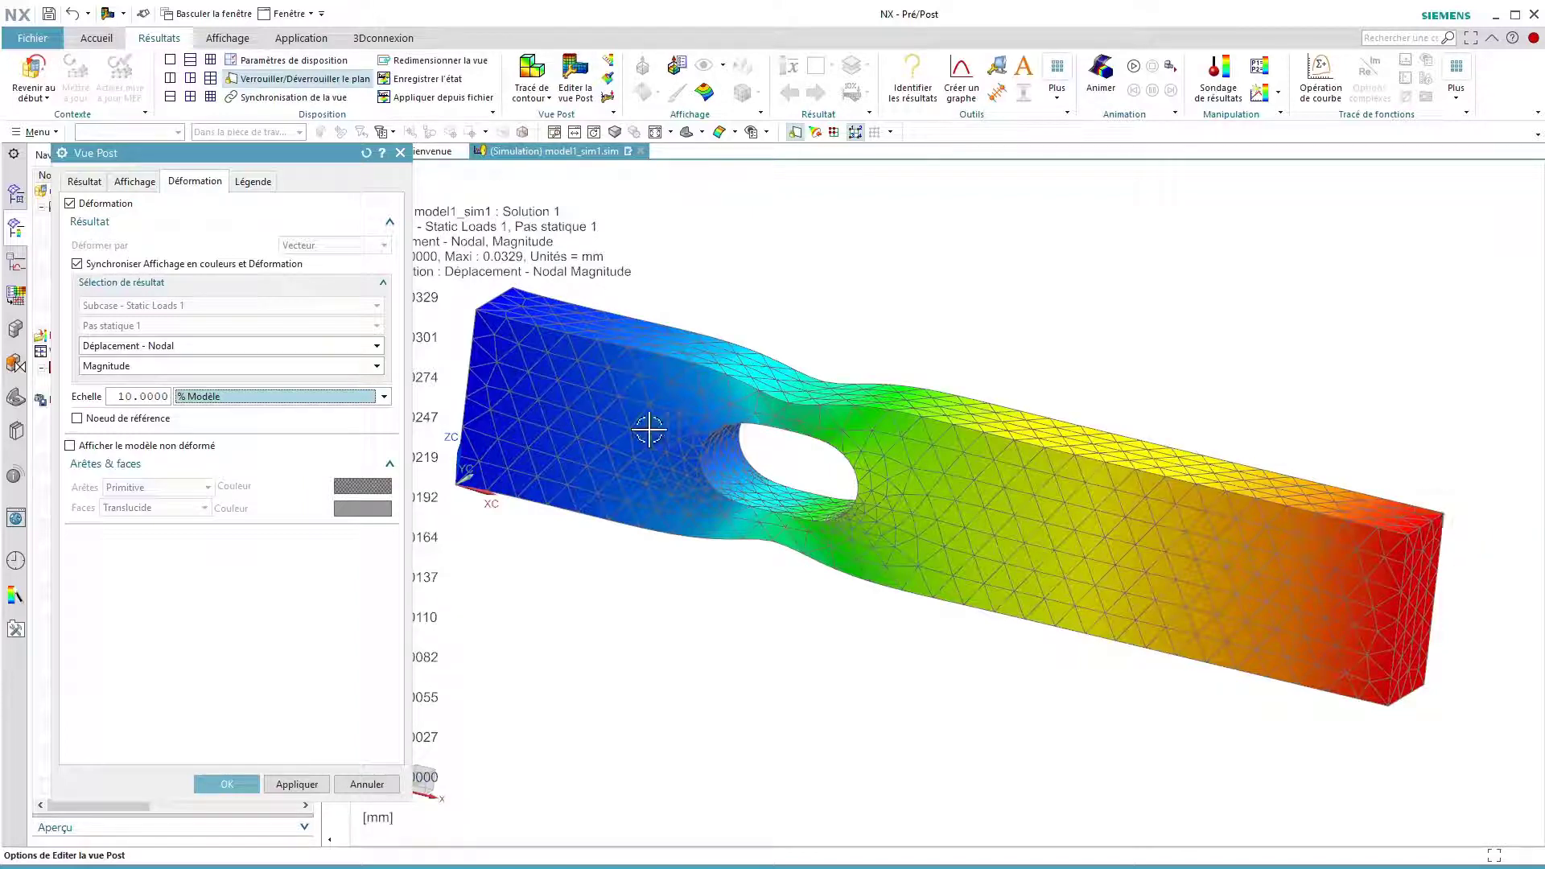
{"action": "left_click", "coordinate": [131, 397]}
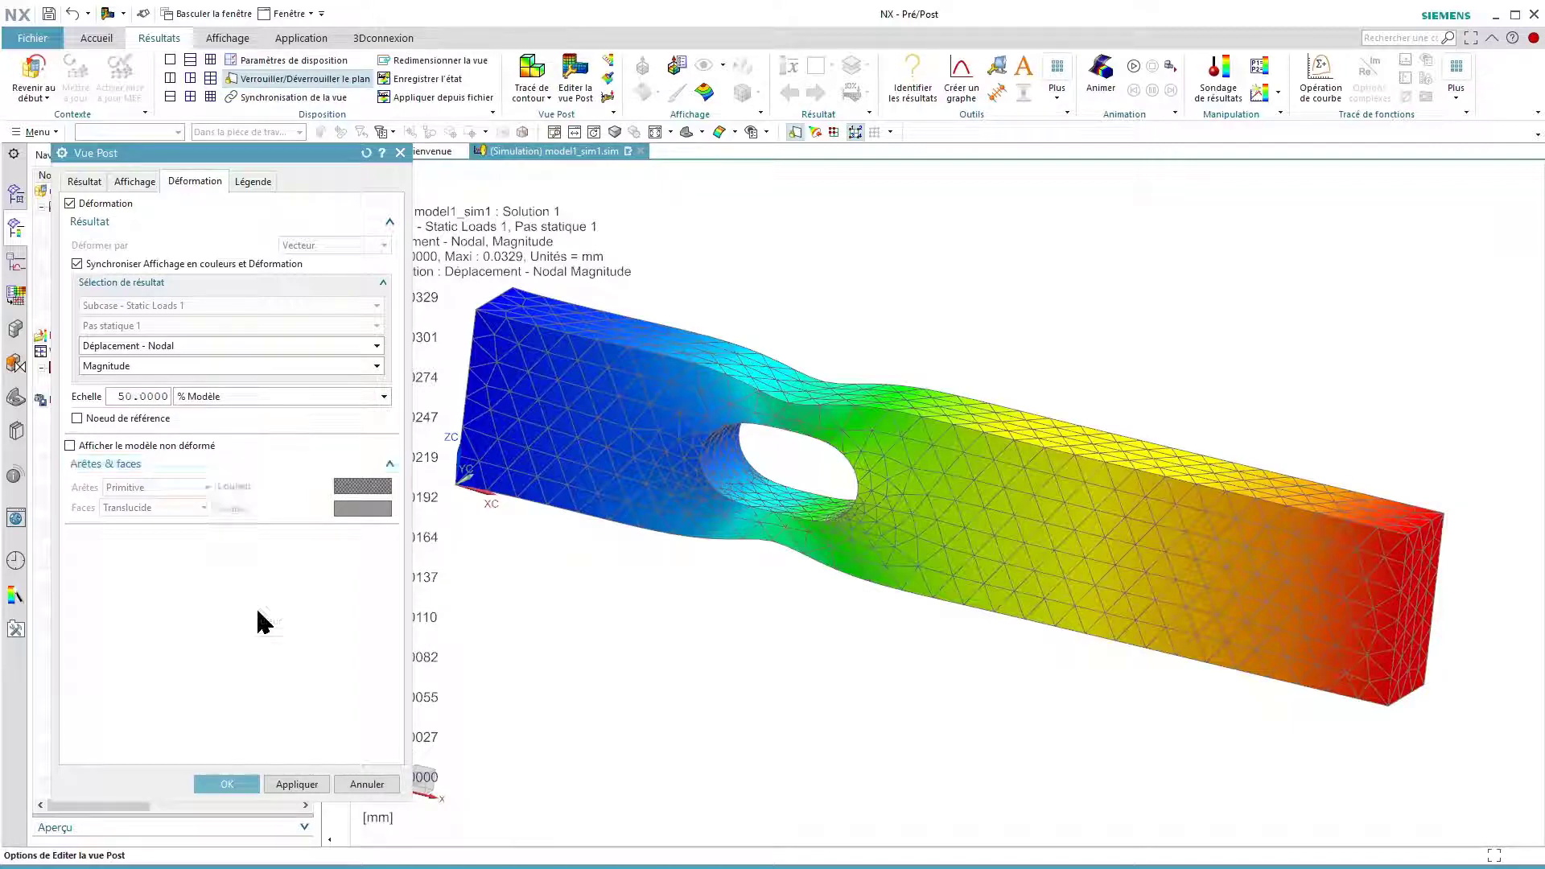
{"action": "left_click", "coordinate": [296, 786]}
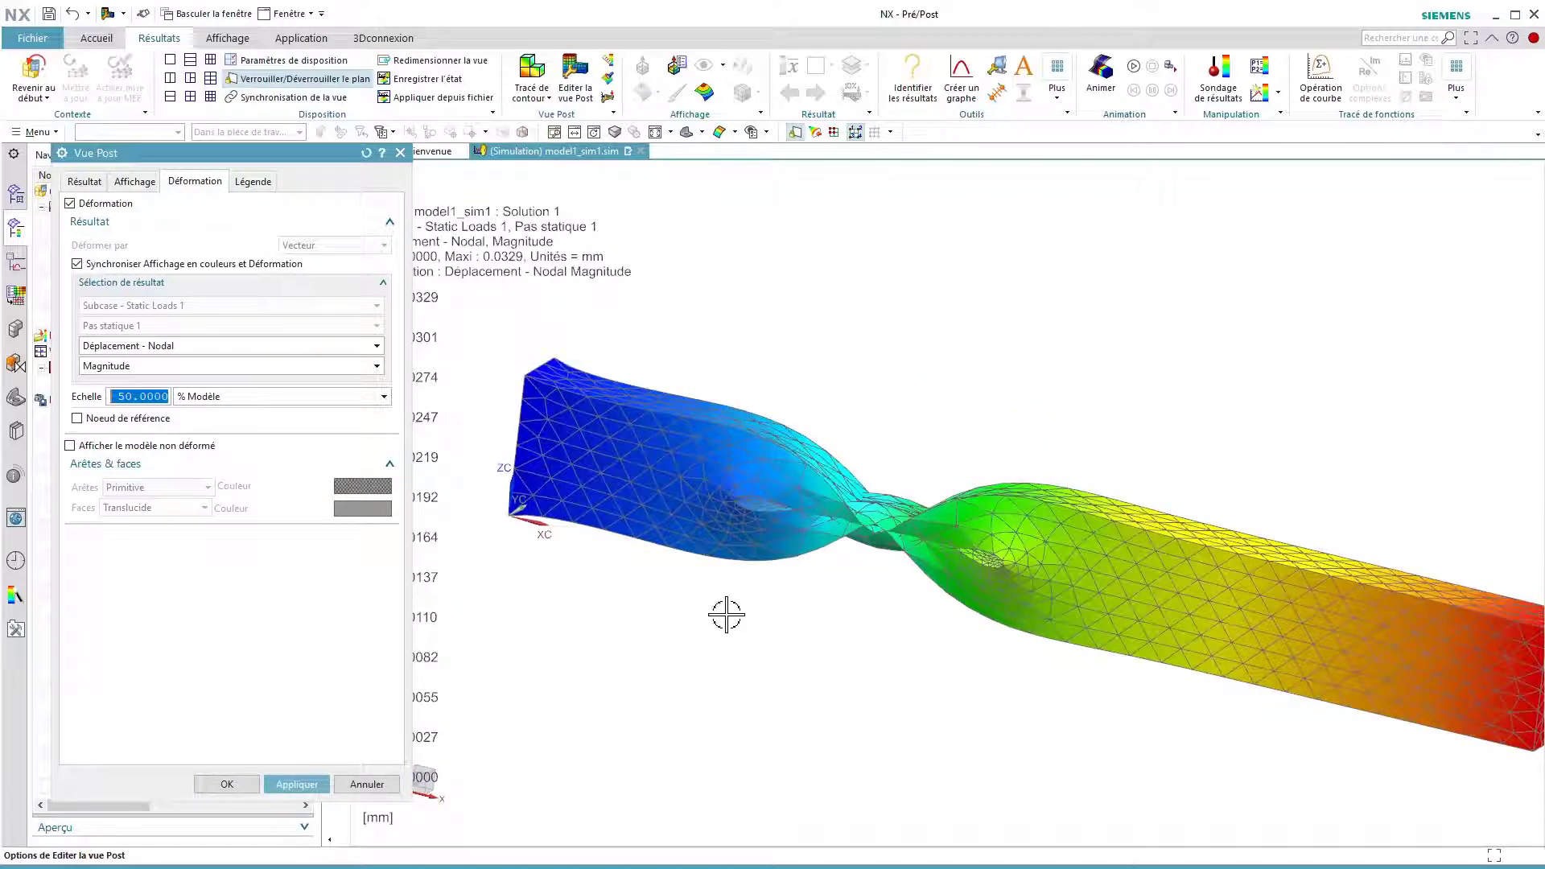
{"action": "left_click", "coordinate": [1134, 67]}
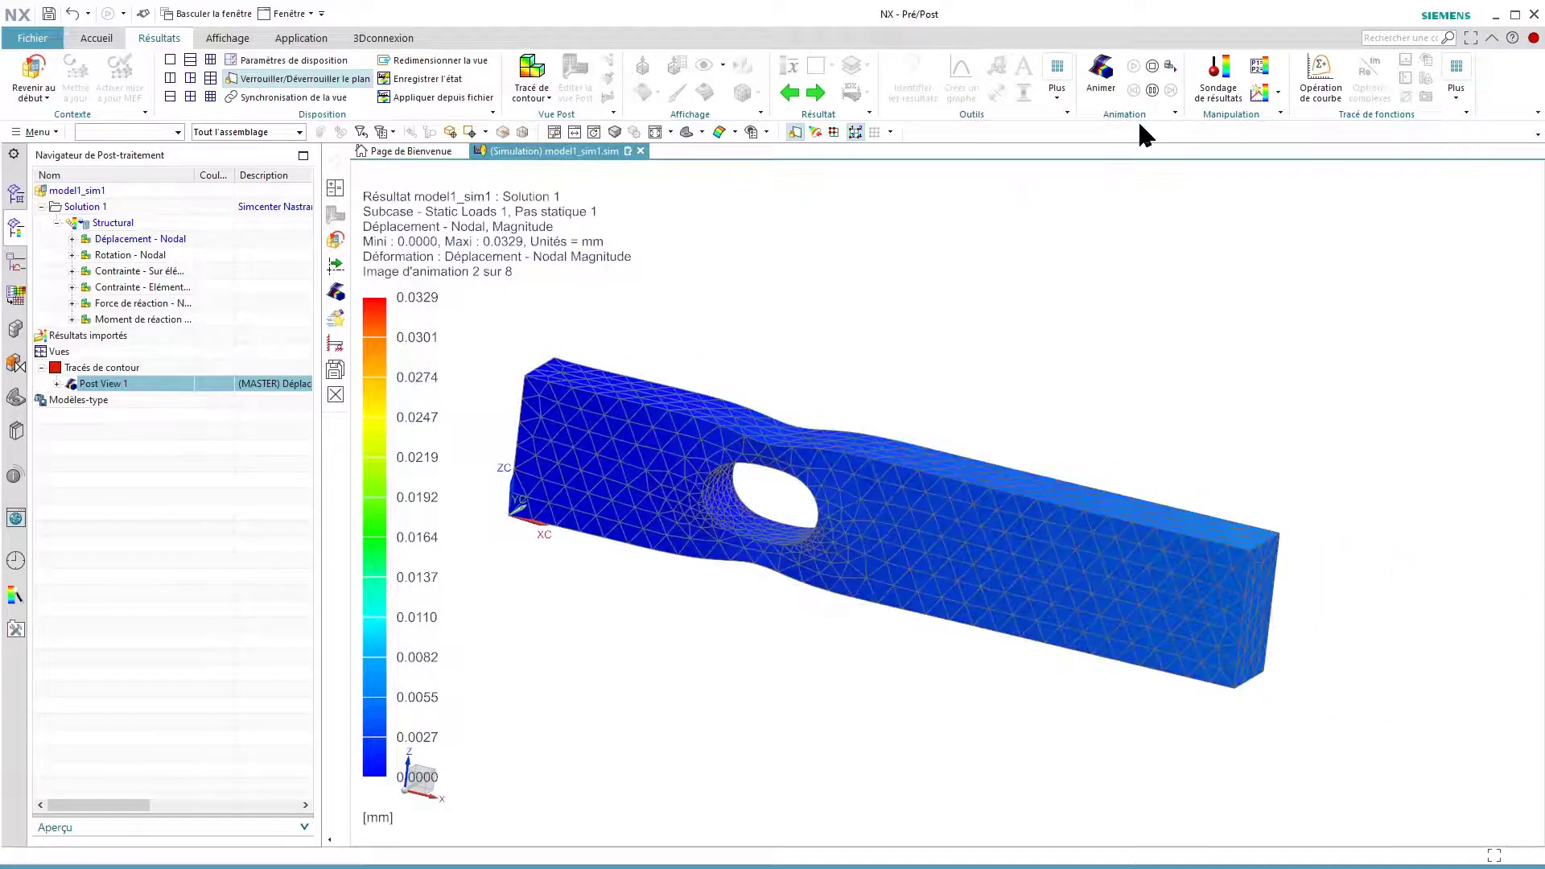
{"action": "left_click", "coordinate": [1152, 66]}
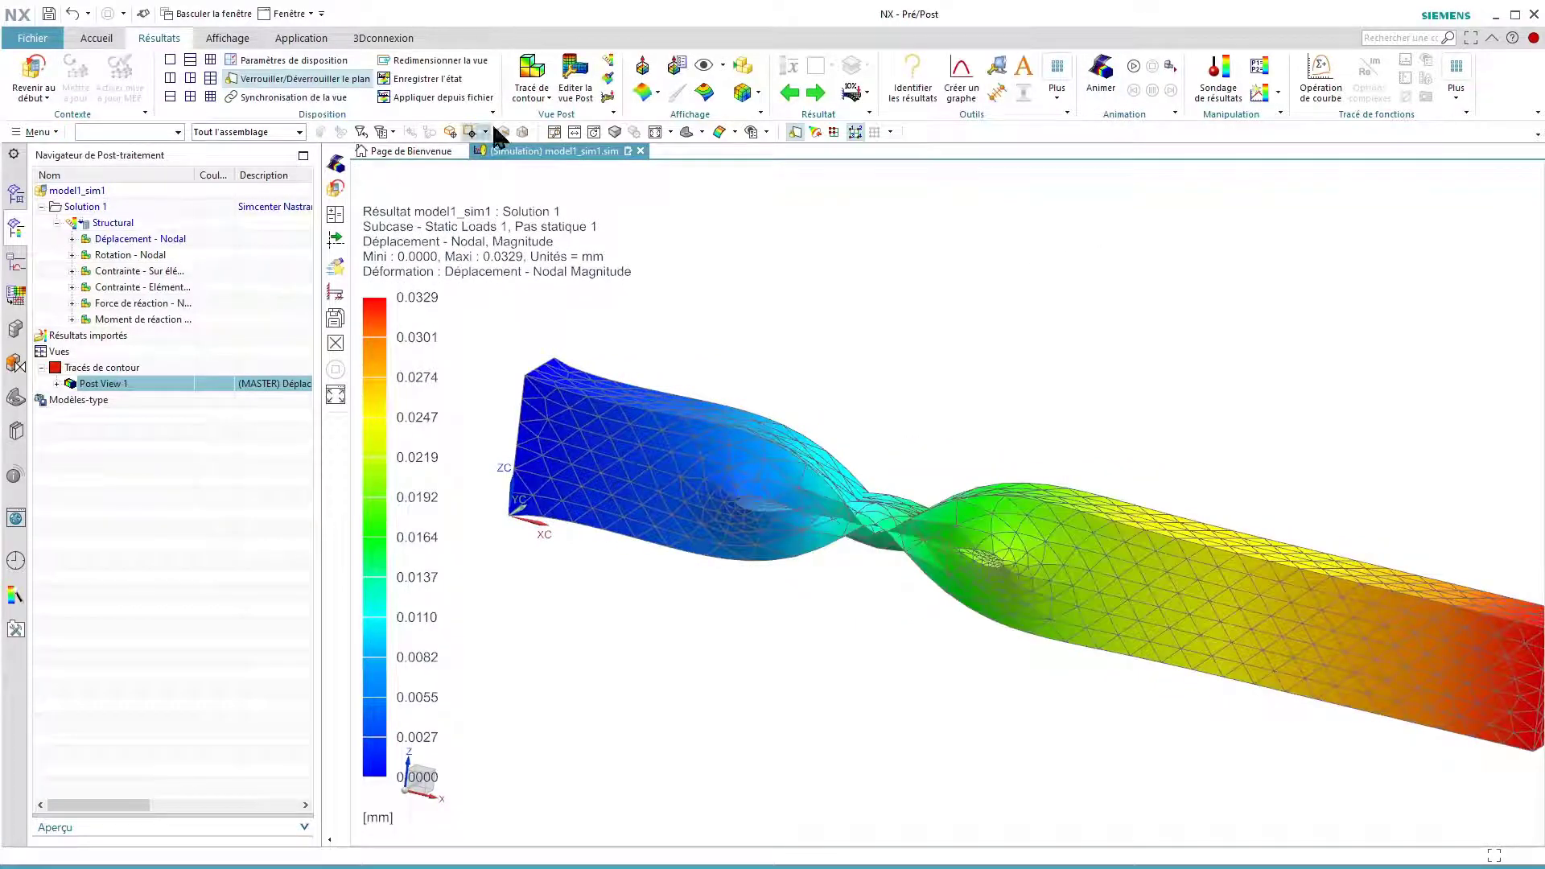
- Reset the post view's deformation scale to 10 % Modèle
{"action": "left_click", "coordinate": [571, 80]}
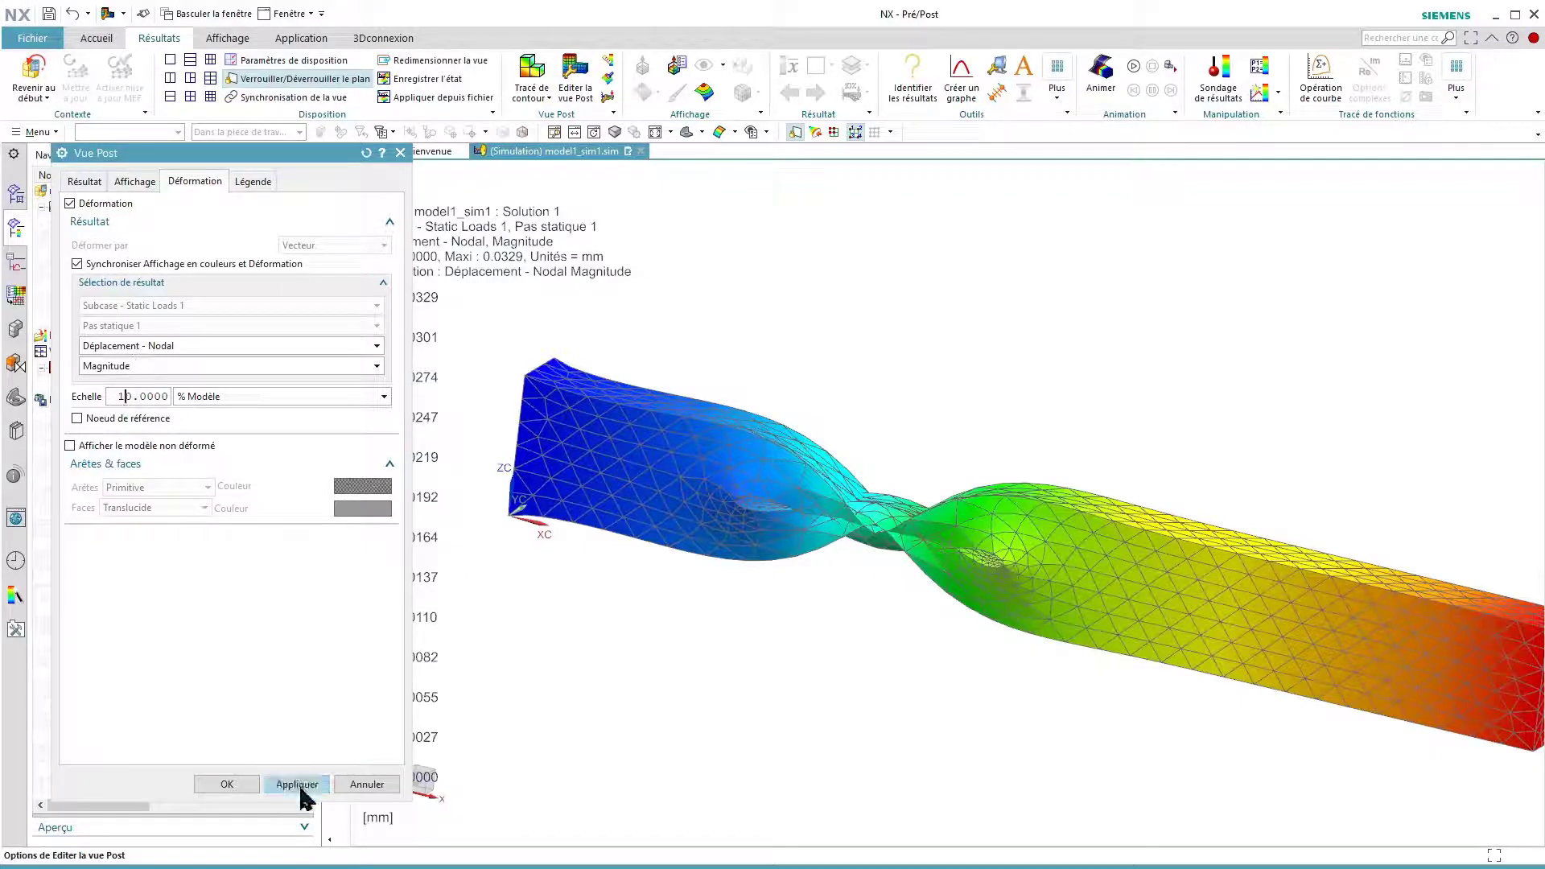
{"action": "left_click", "coordinate": [301, 790]}
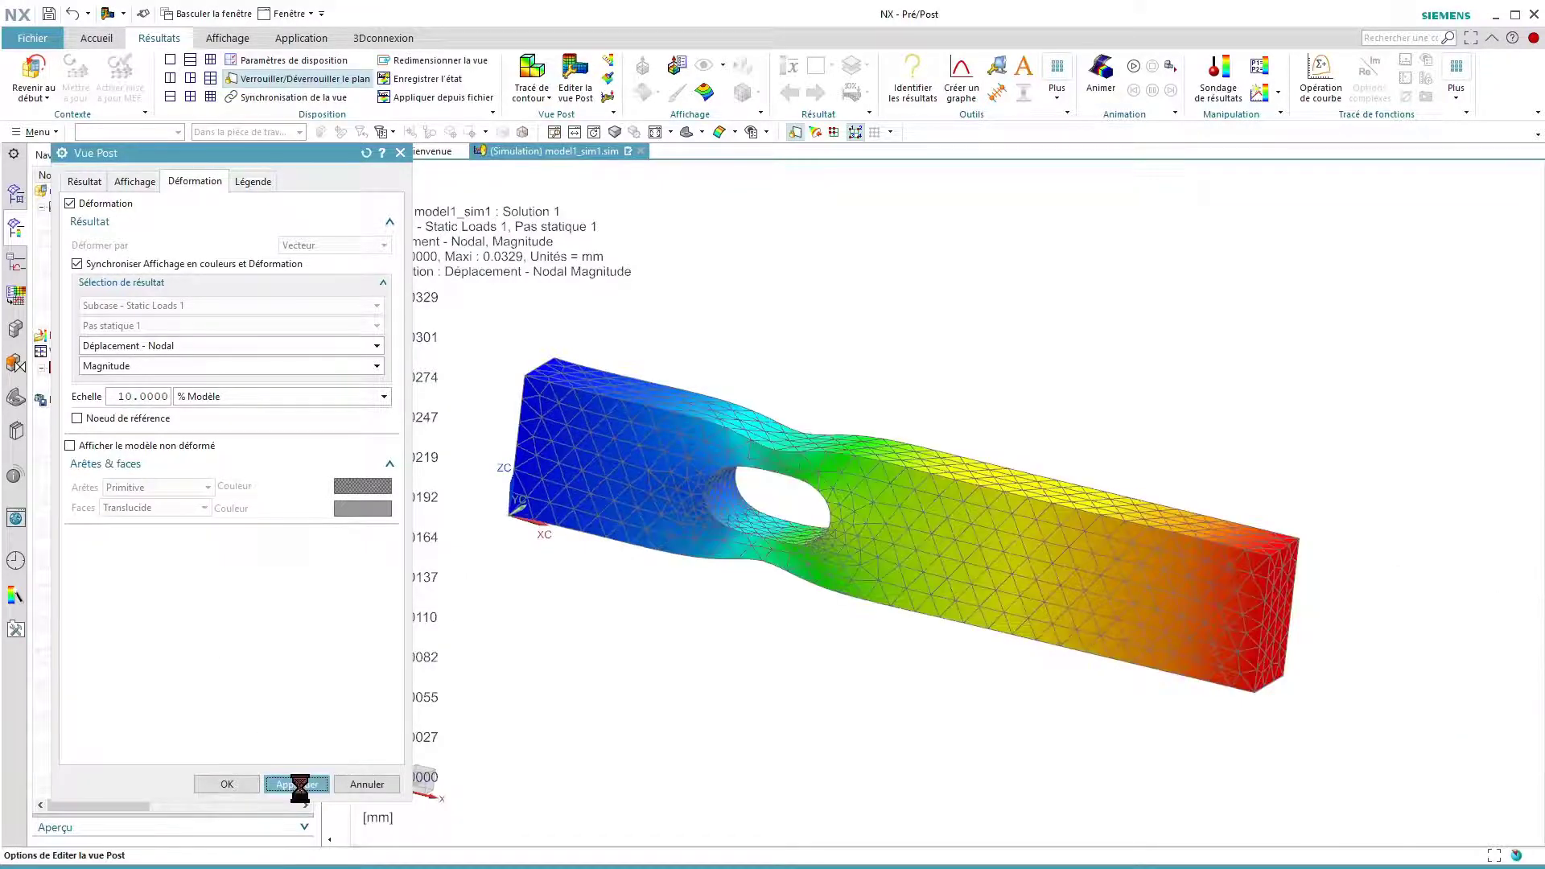
{"action": "left_click", "coordinate": [217, 785]}
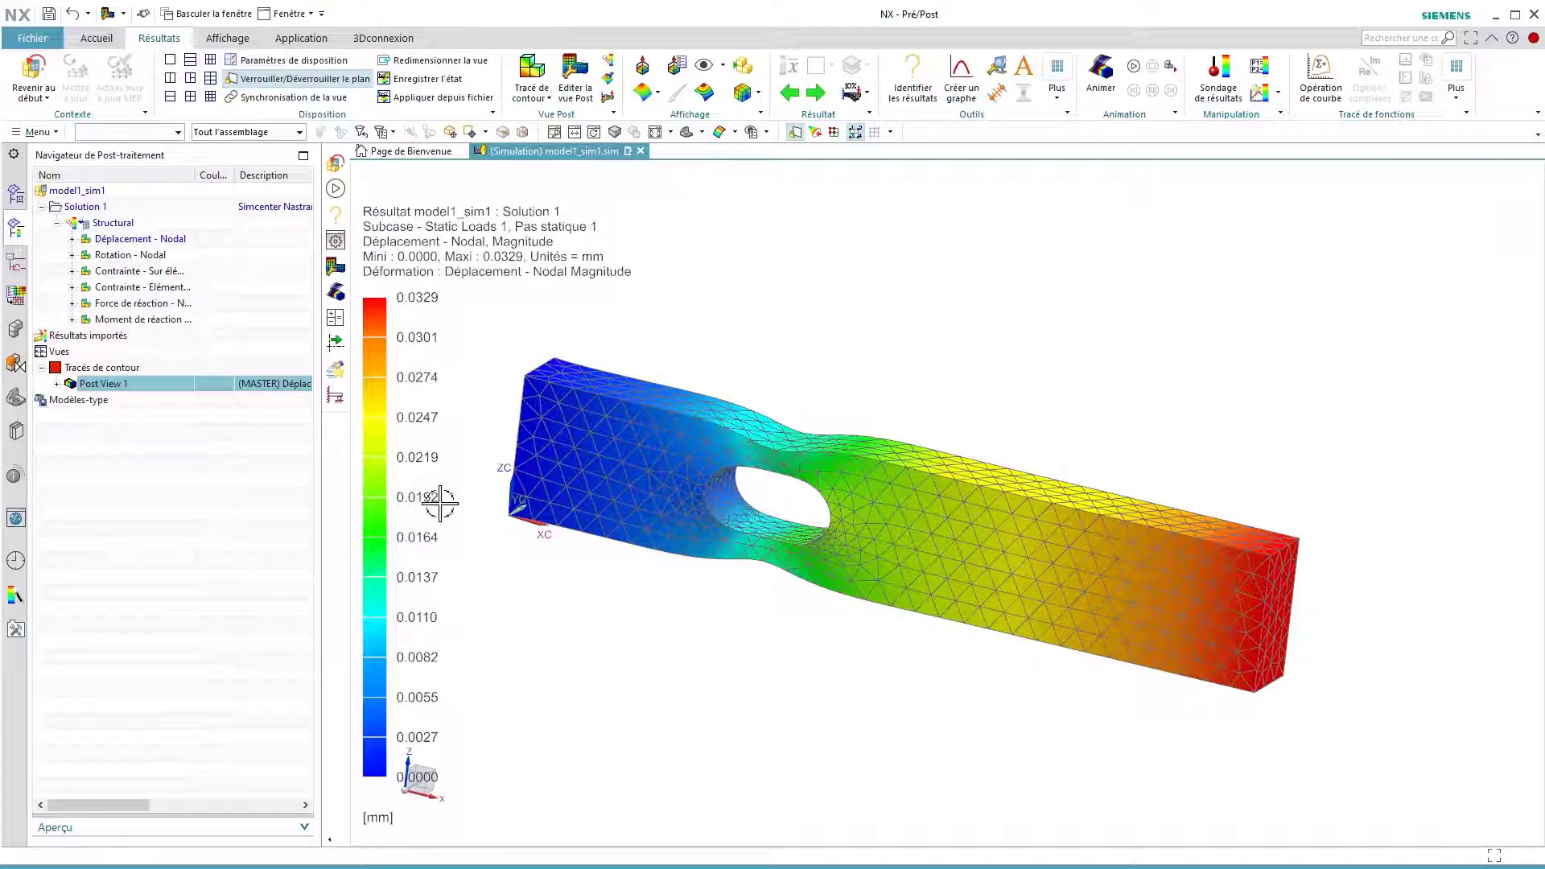
- Change the deformation scale to 1 with the Absolu option and briefly animate the true-scale displacement
{"action": "left_click", "coordinate": [608, 100]}
{"action": "left_click", "coordinate": [222, 370]}
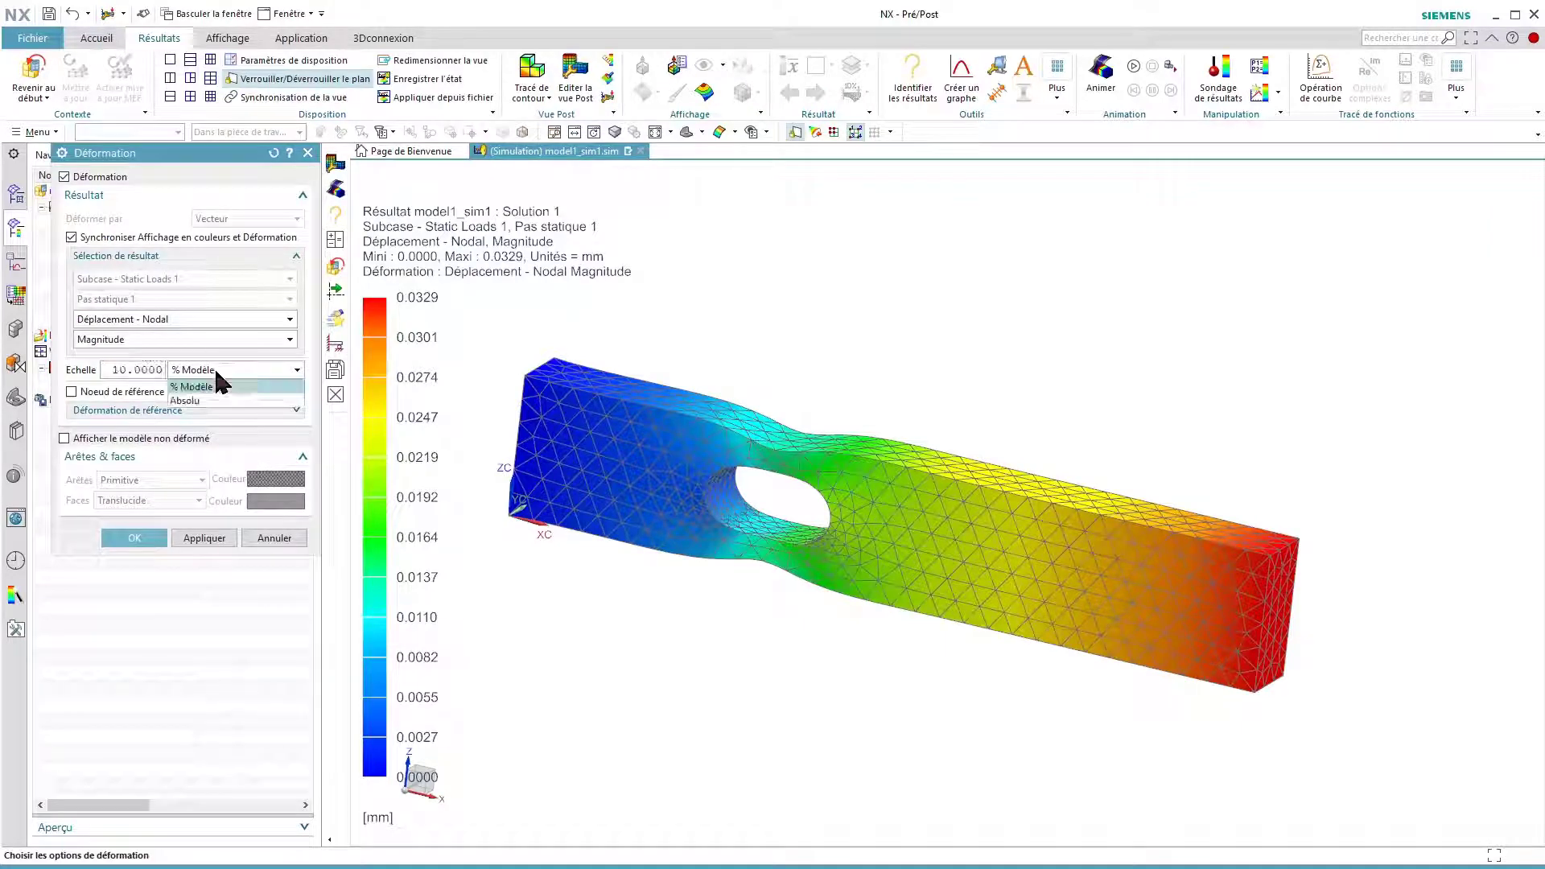
{"action": "left_click", "coordinate": [207, 400]}
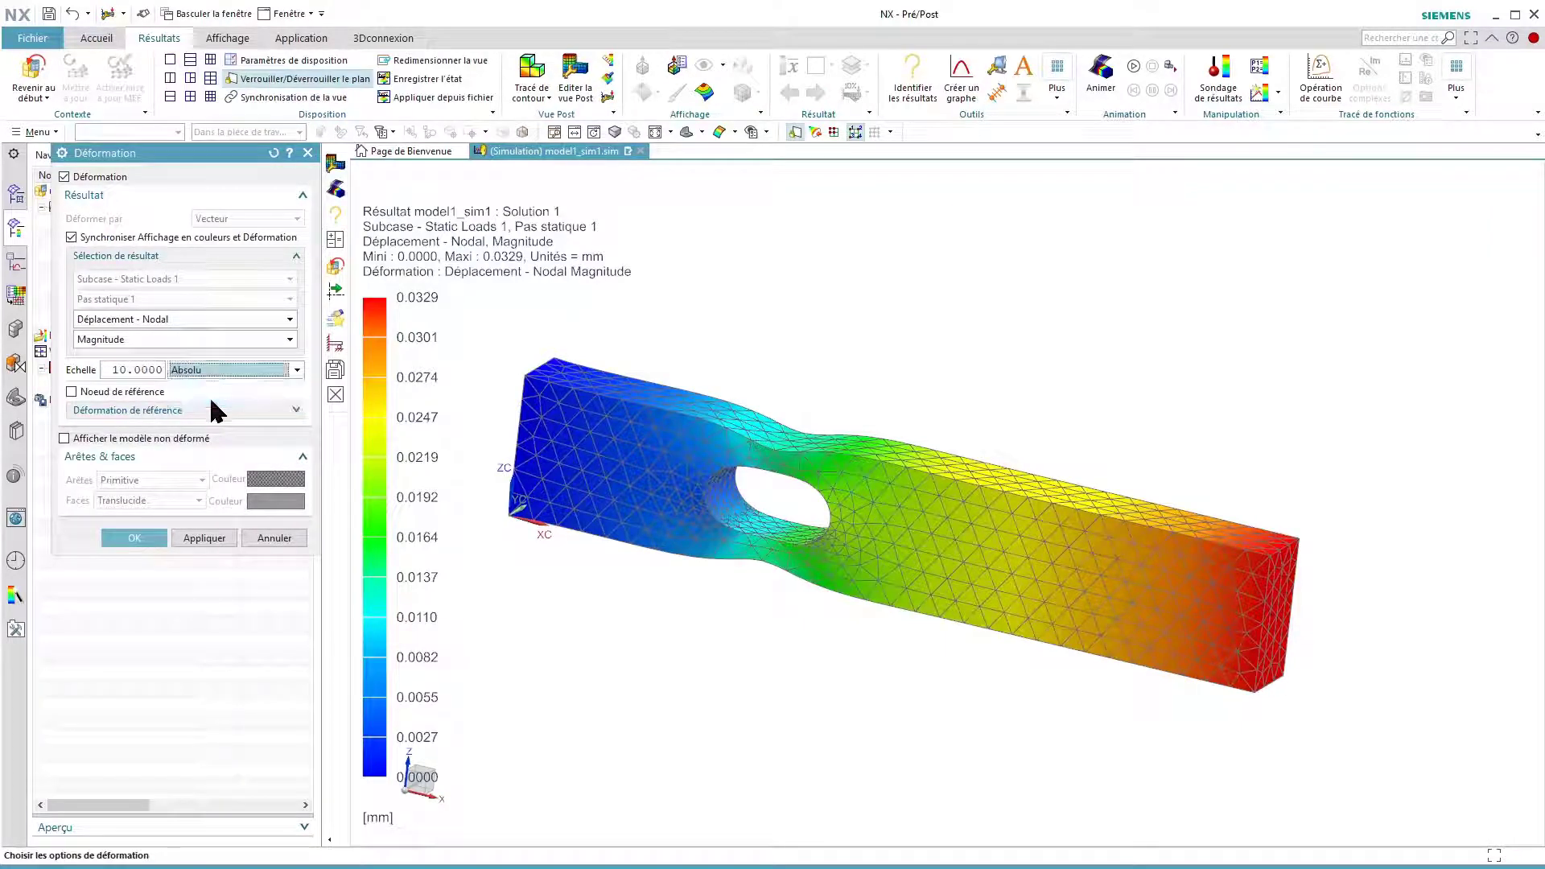
{"action": "left_click", "coordinate": [124, 369]}
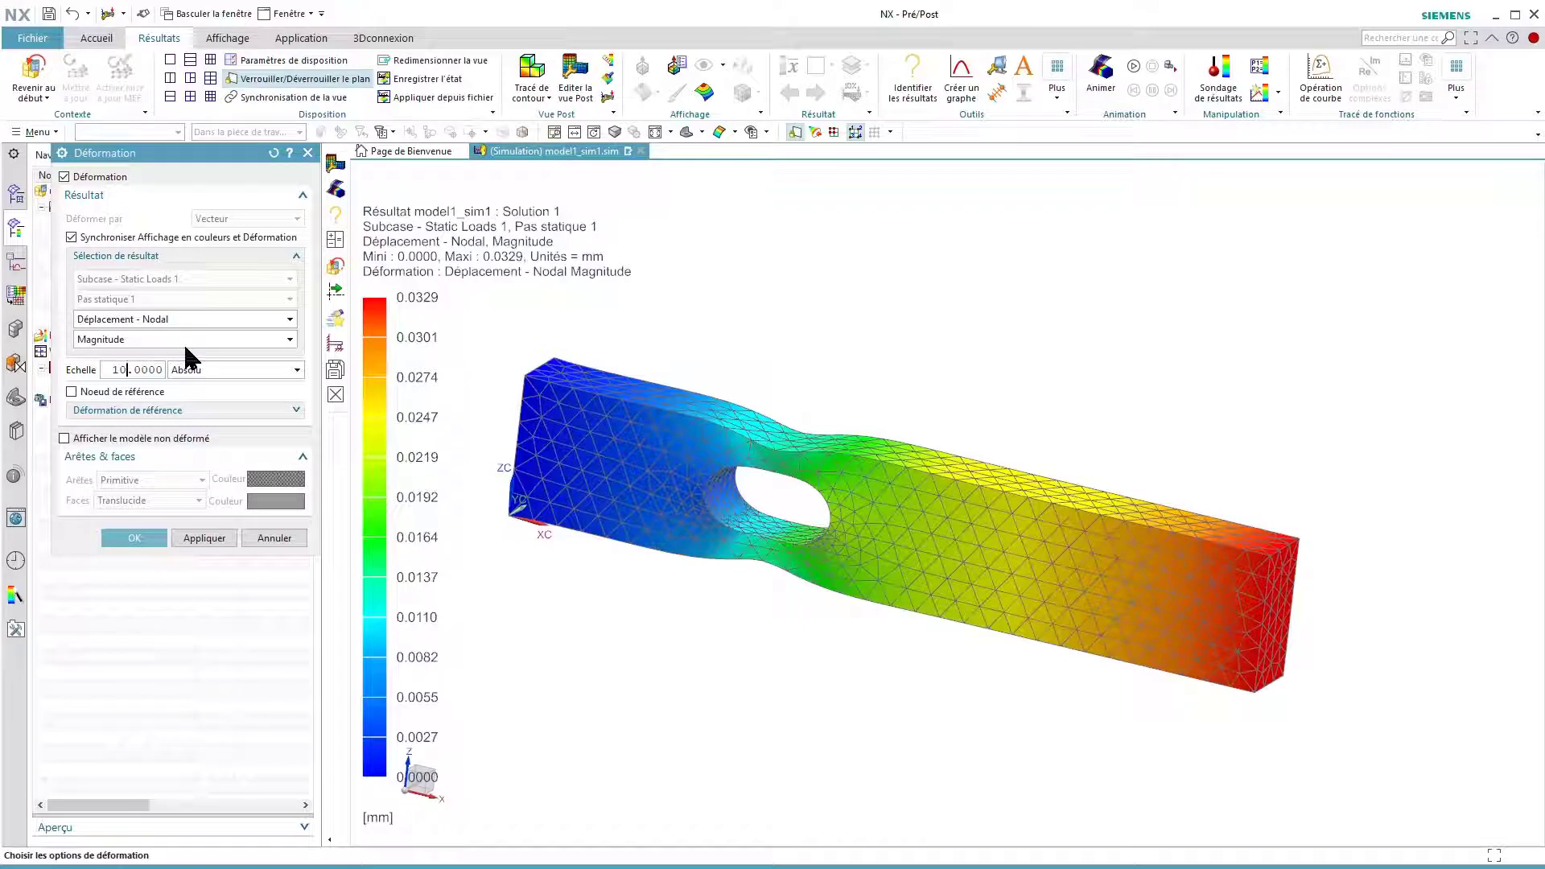
{"action": "left_click", "coordinate": [135, 537]}
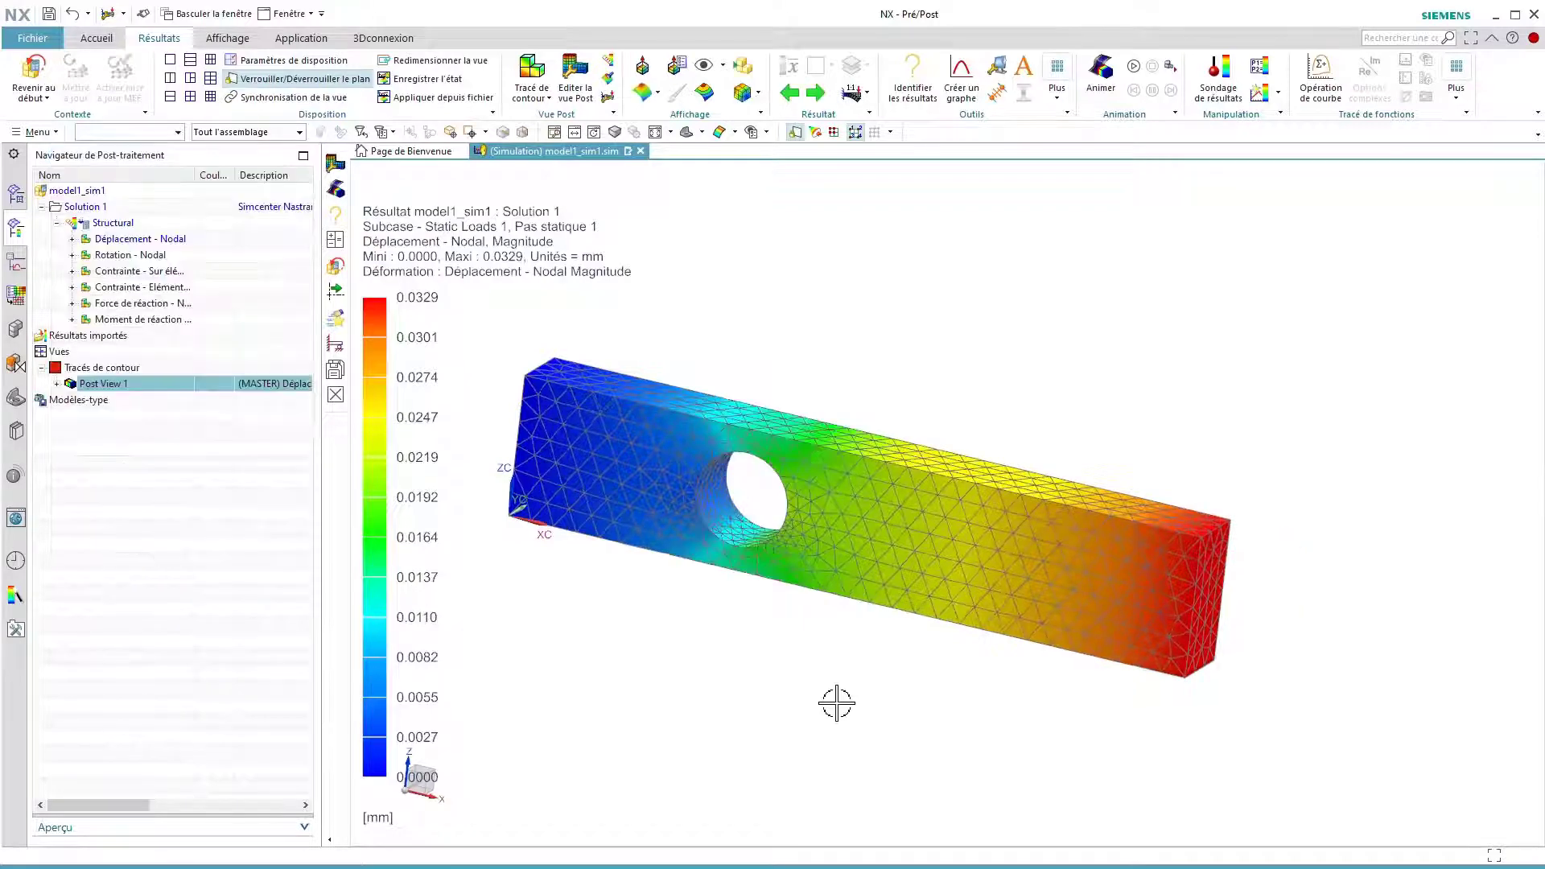
{"action": "left_click", "coordinate": [1134, 65]}
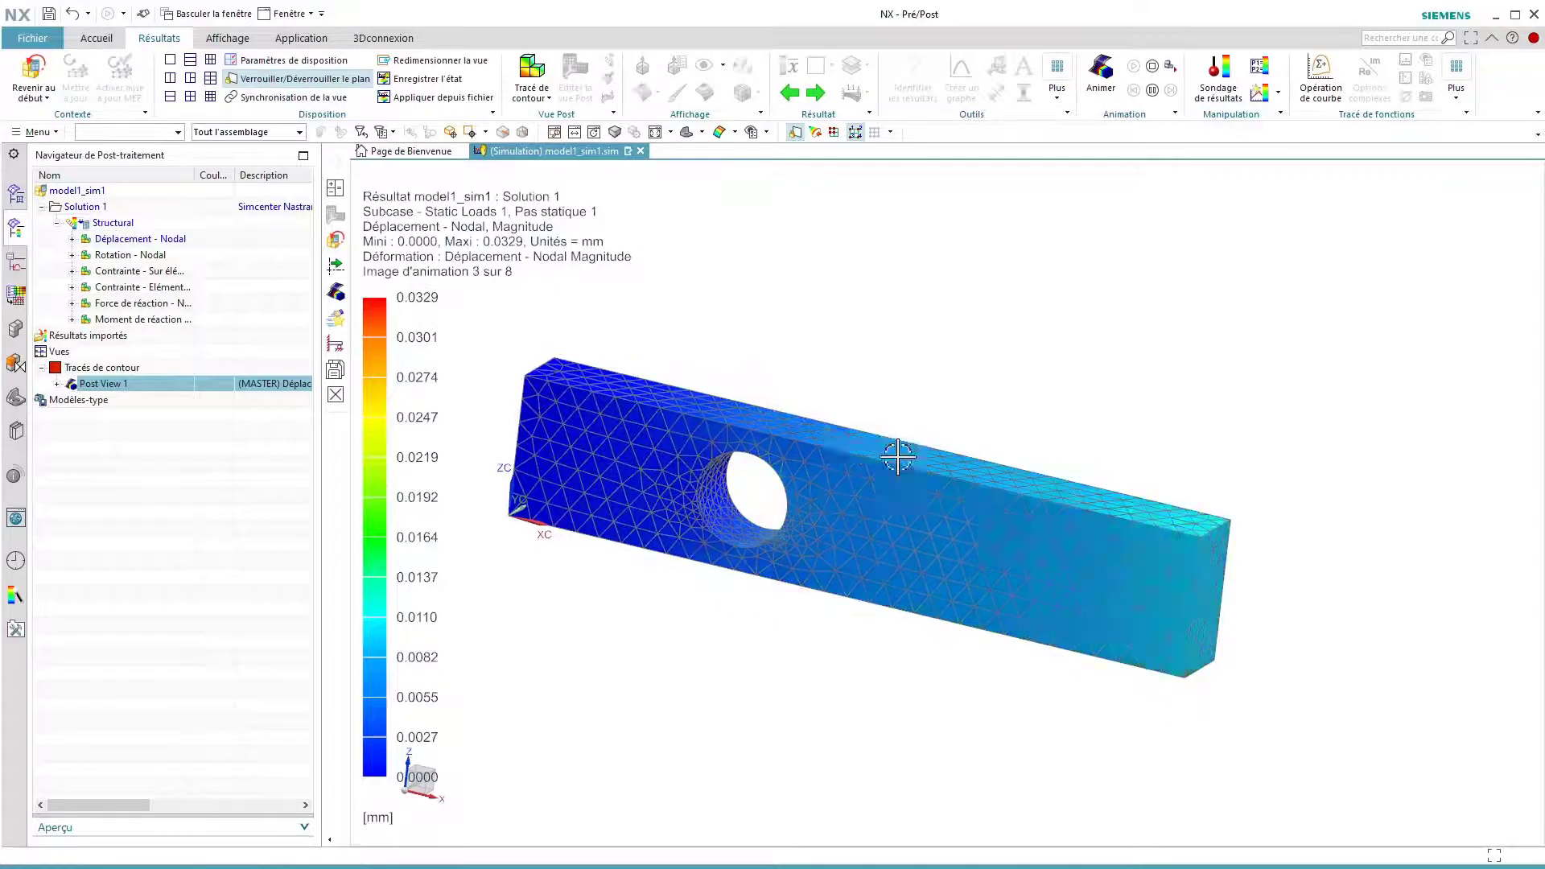
{"action": "left_click", "coordinate": [1152, 66]}
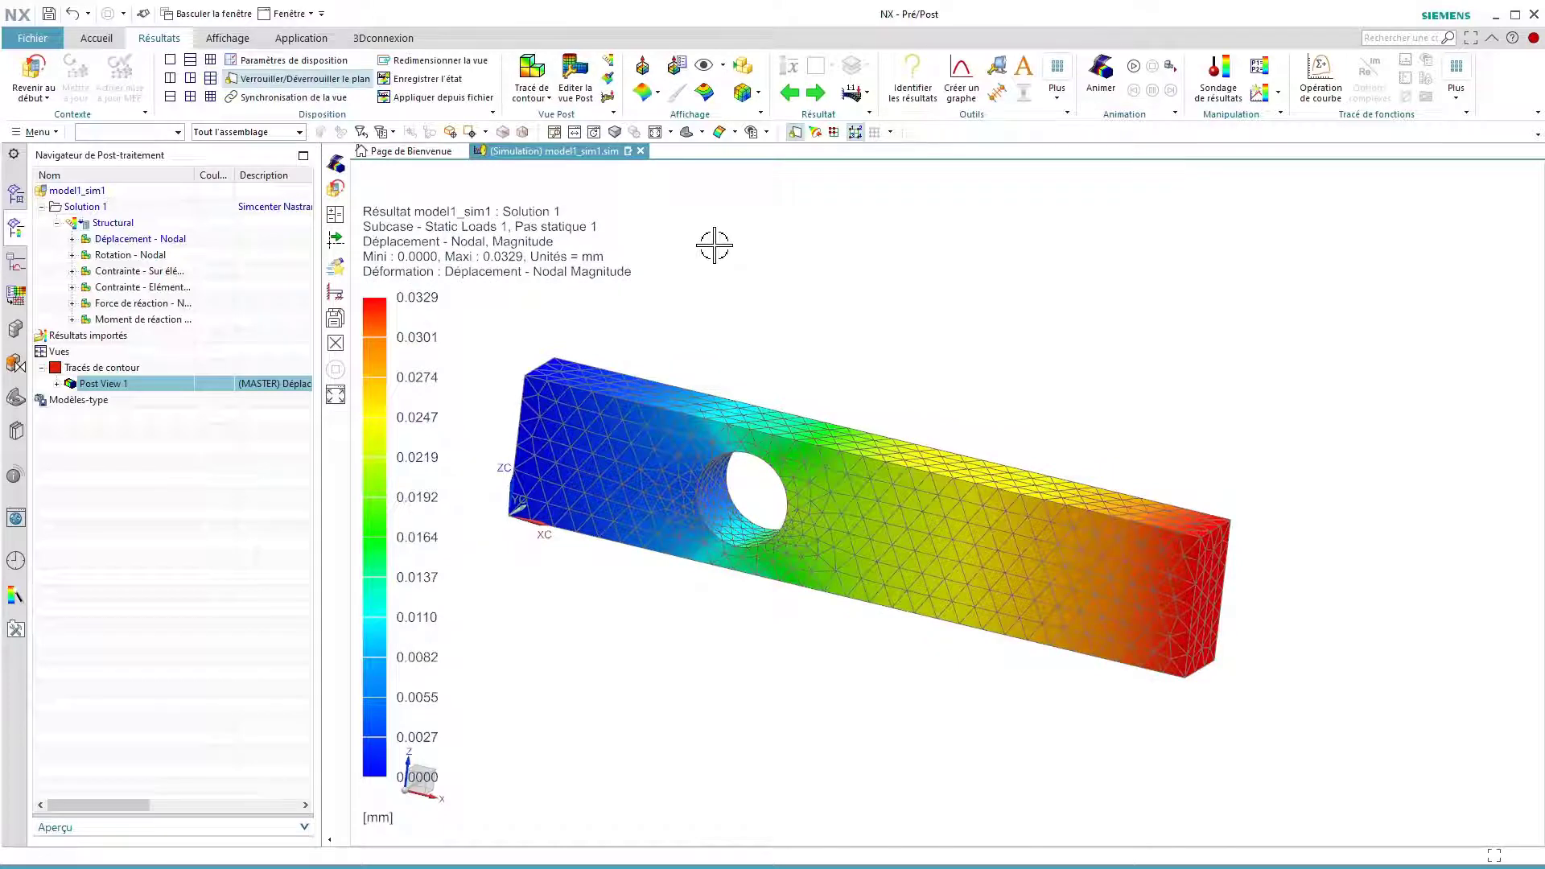
- Switch the deformation scale back to % Modèle with a value of 10
{"action": "left_click", "coordinate": [607, 97]}
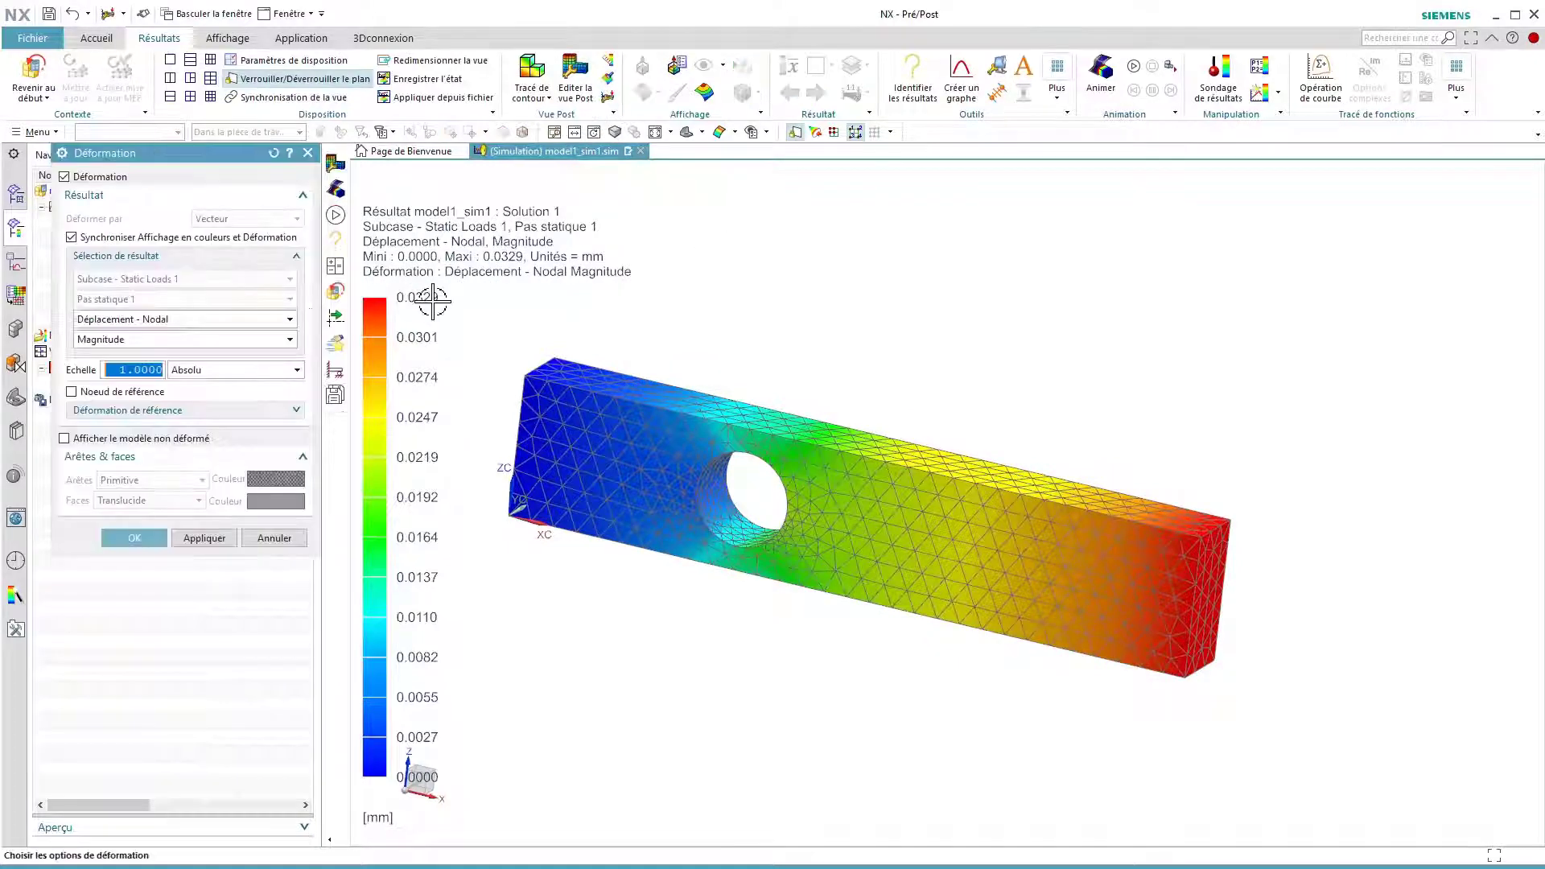
{"action": "left_click", "coordinate": [191, 372]}
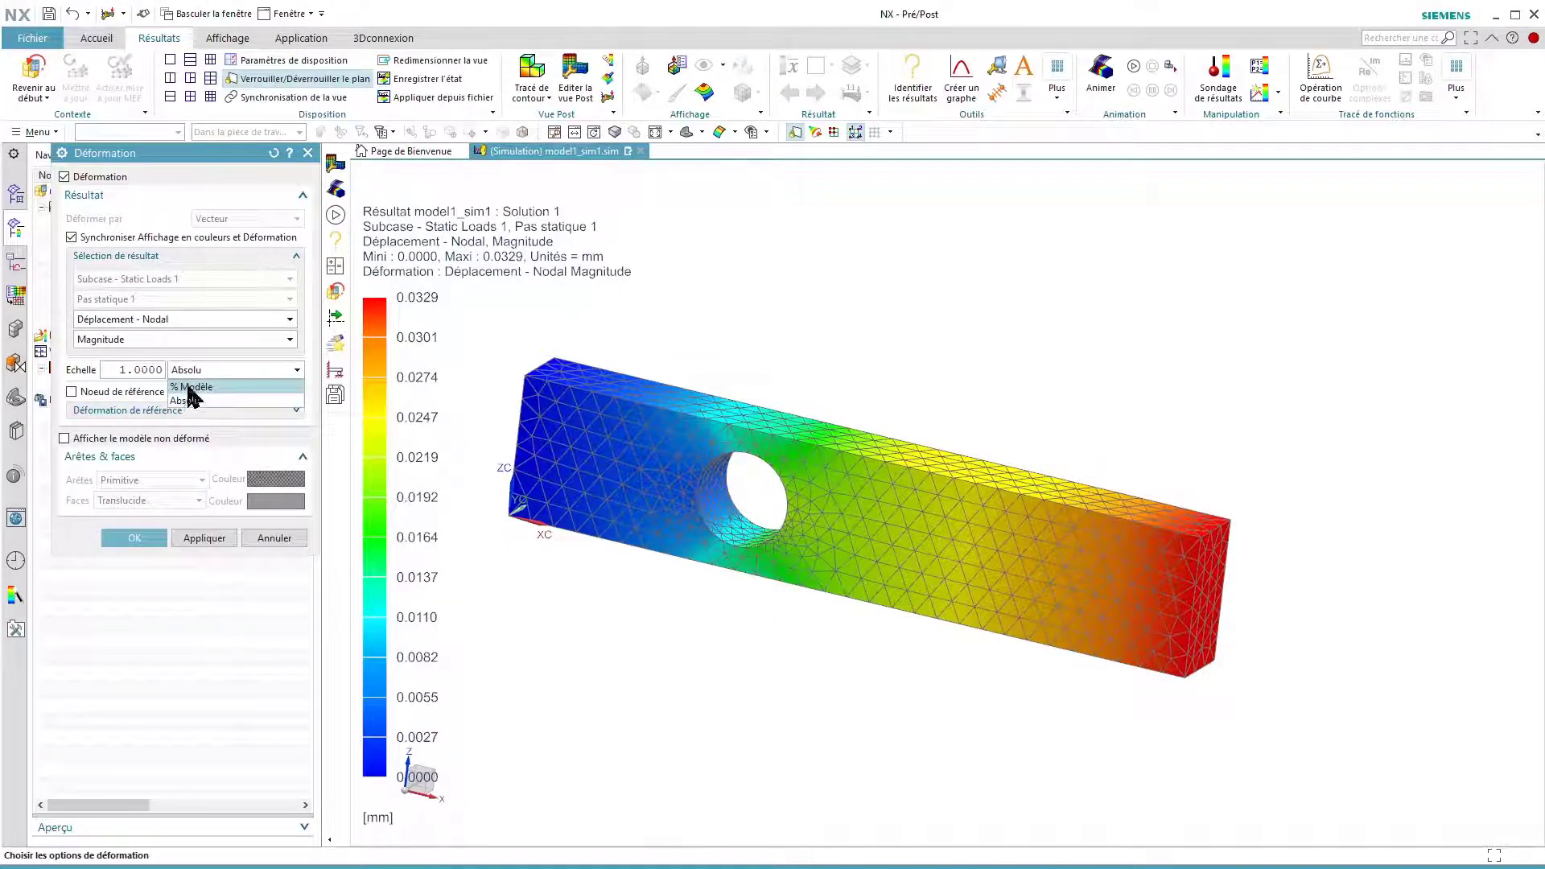
{"action": "left_click", "coordinate": [191, 387]}
{"action": "left_click", "coordinate": [125, 372]}
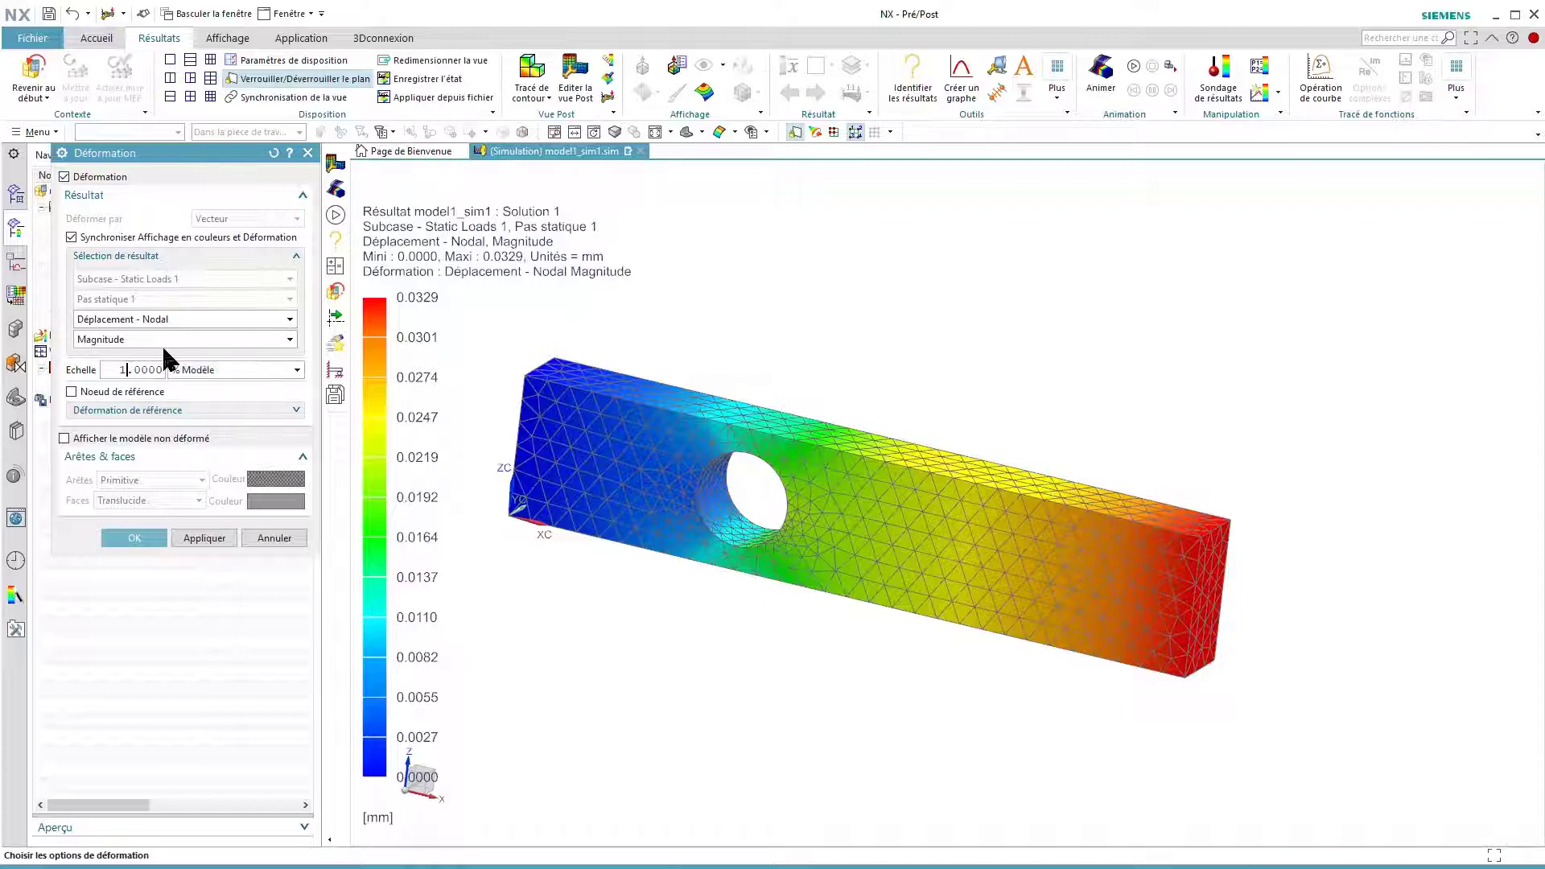
{"action": "type", "text": "0"}
{"action": "left_click", "coordinate": [134, 539]}
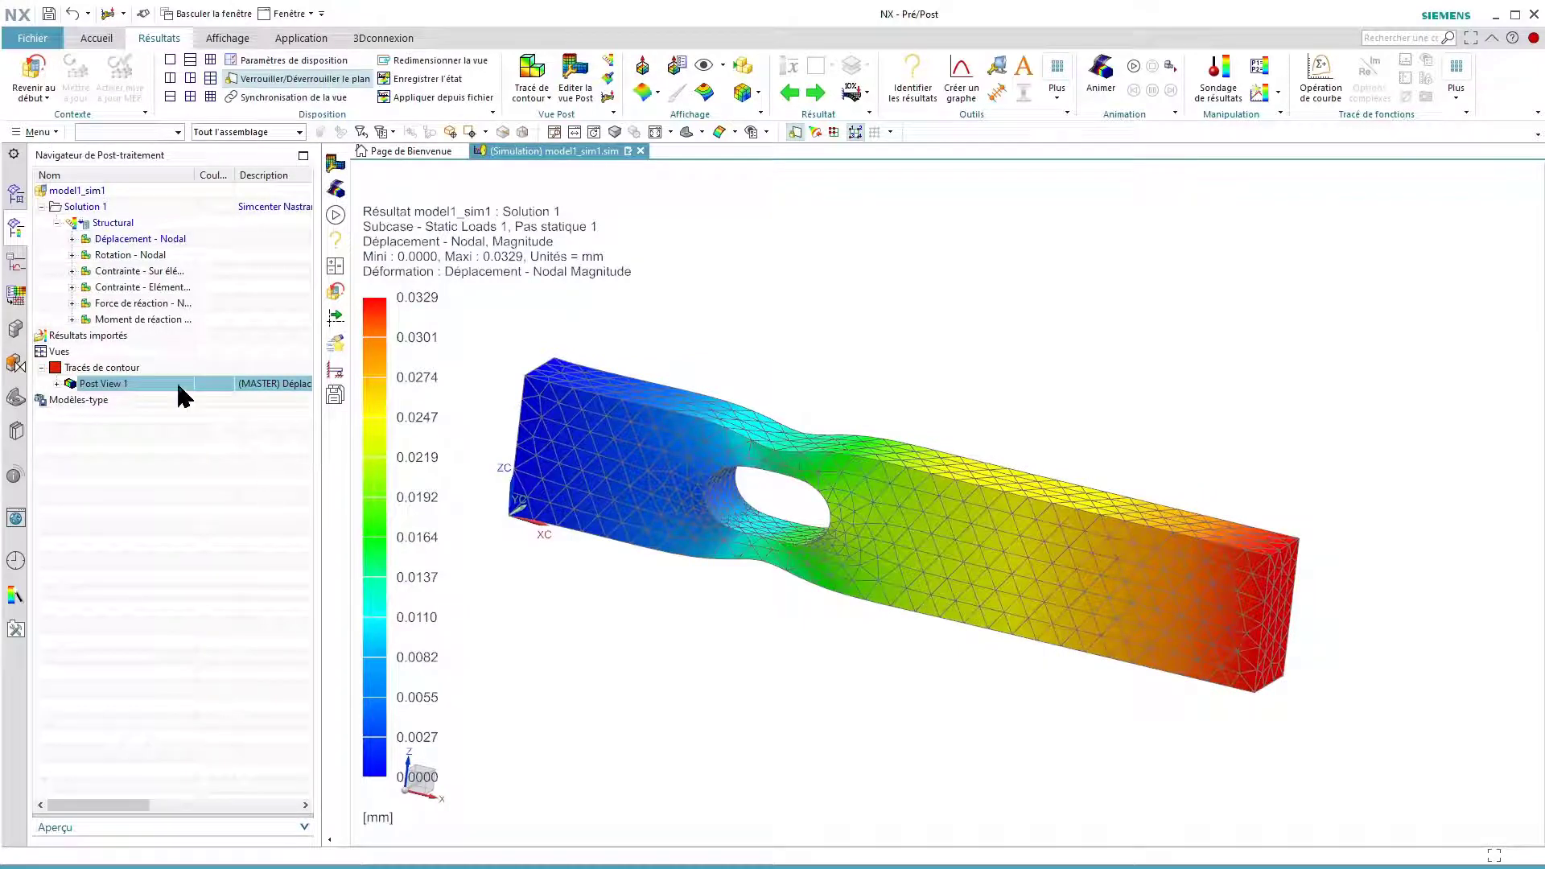
- Plot the Contrainte - Sur élément and Contrainte - Elément-Nodal results in turn, and widen the name column to show their full names
{"action": "double_click", "coordinate": [122, 273]}
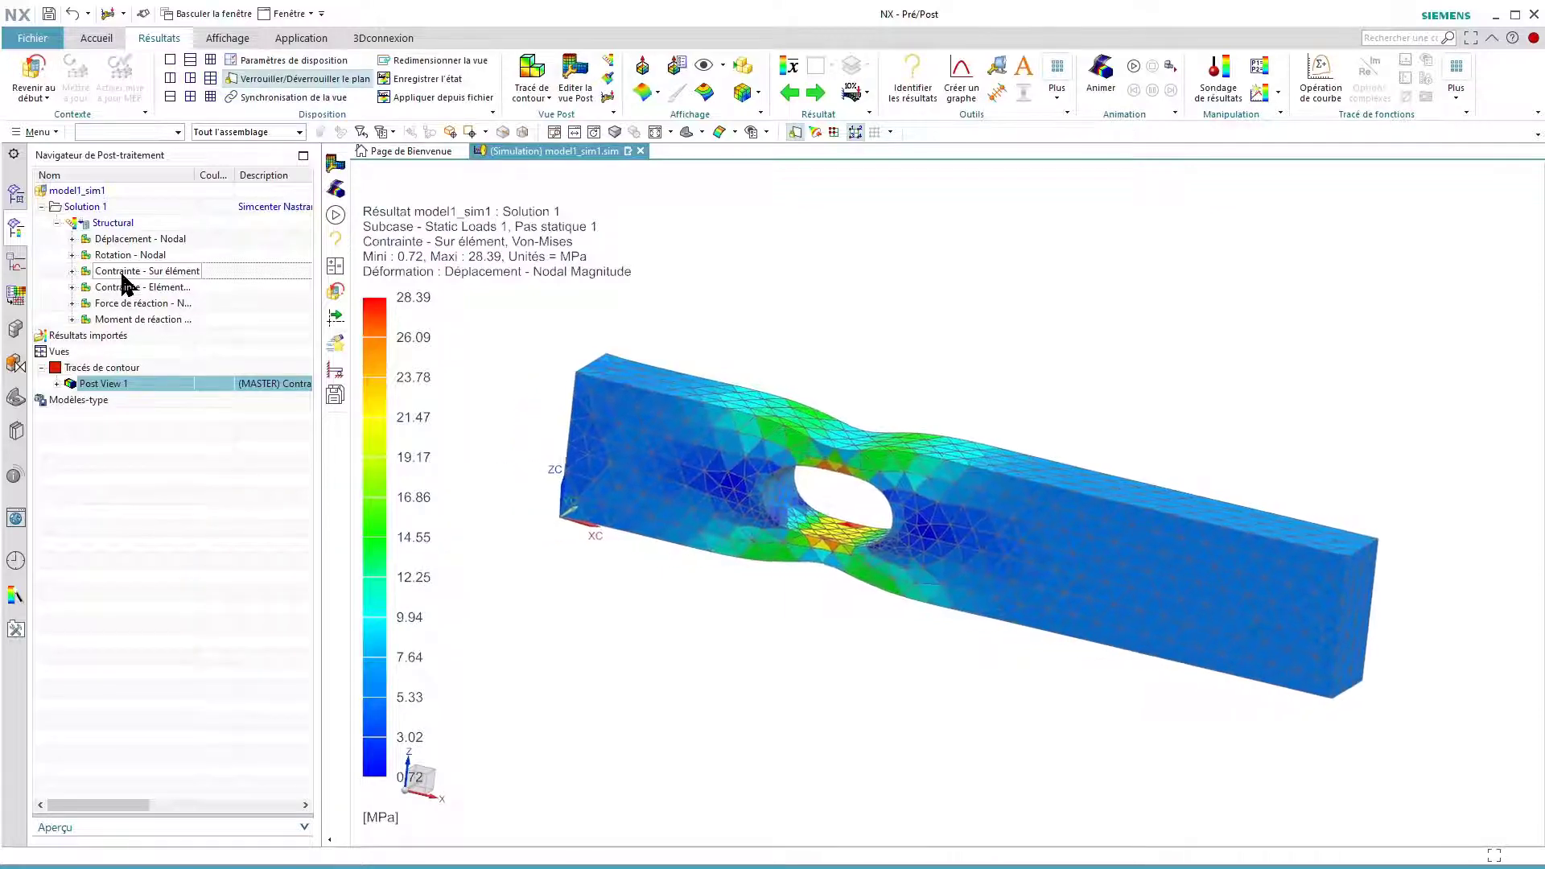
{"action": "double_click", "coordinate": [120, 290]}
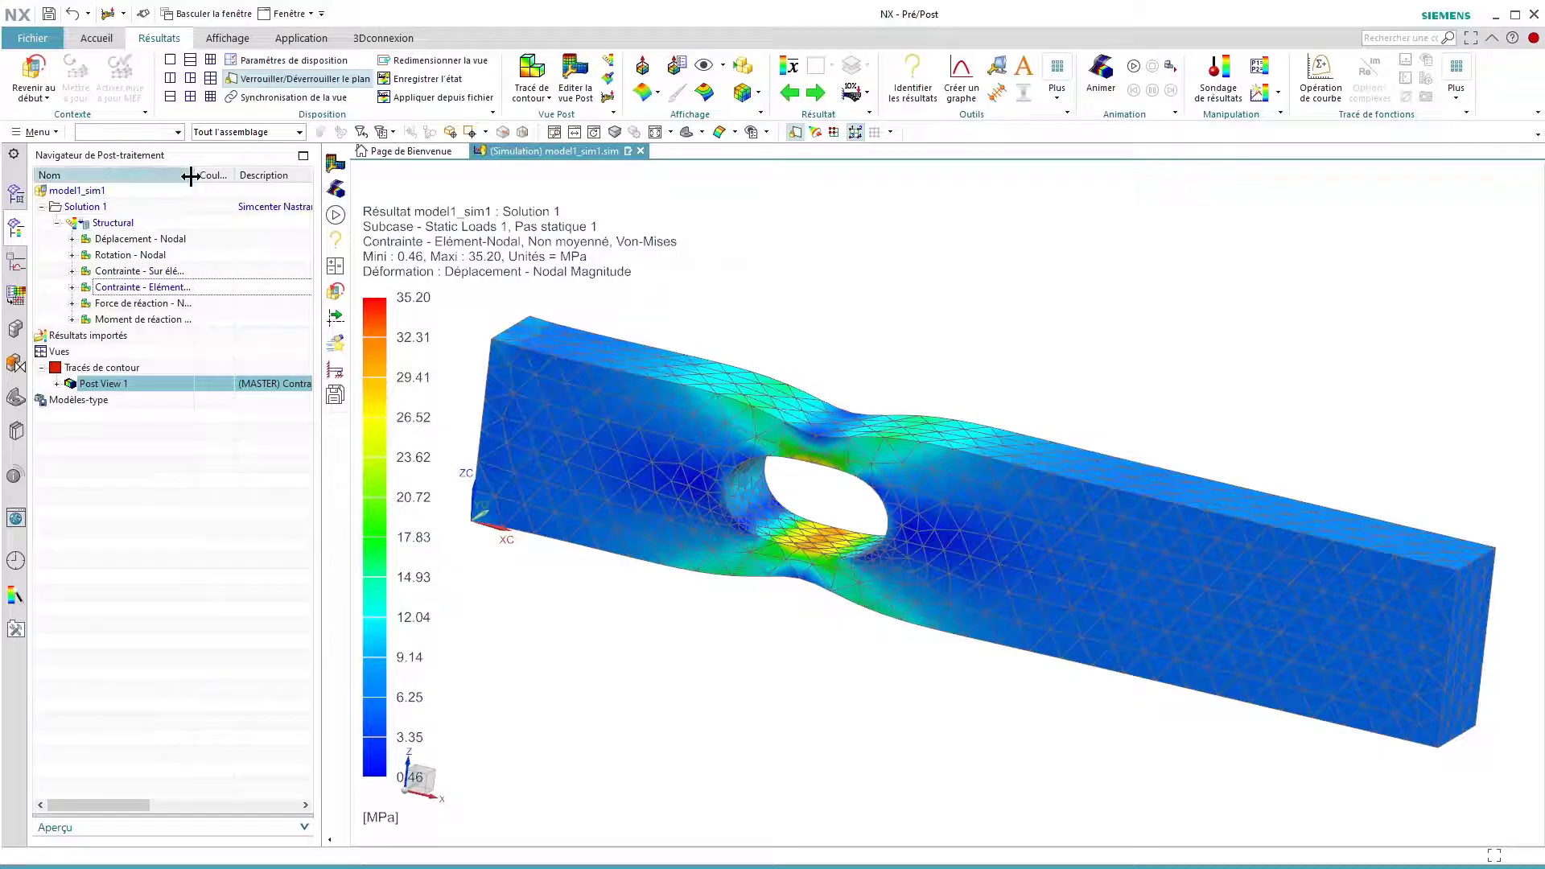
{"action": "left_click_drag", "start_coordinate": [192, 178], "coordinate": [235, 178]}
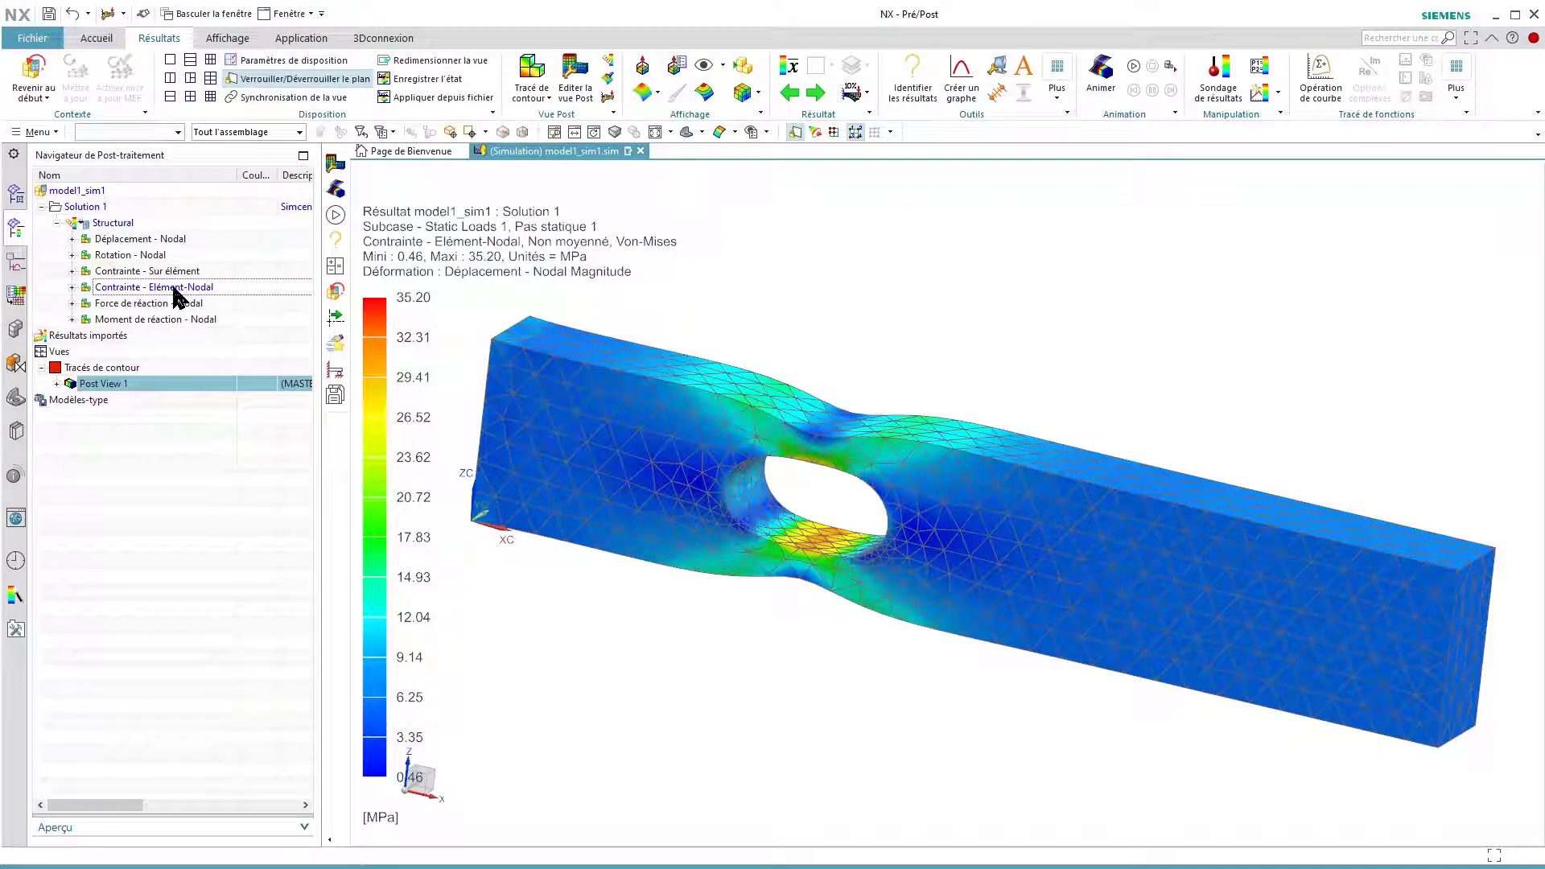
- Plot the Contrainte - Sur élément result and examine the Von Mises stress of the individual elements around the hole
{"action": "double_click", "coordinate": [147, 272]}
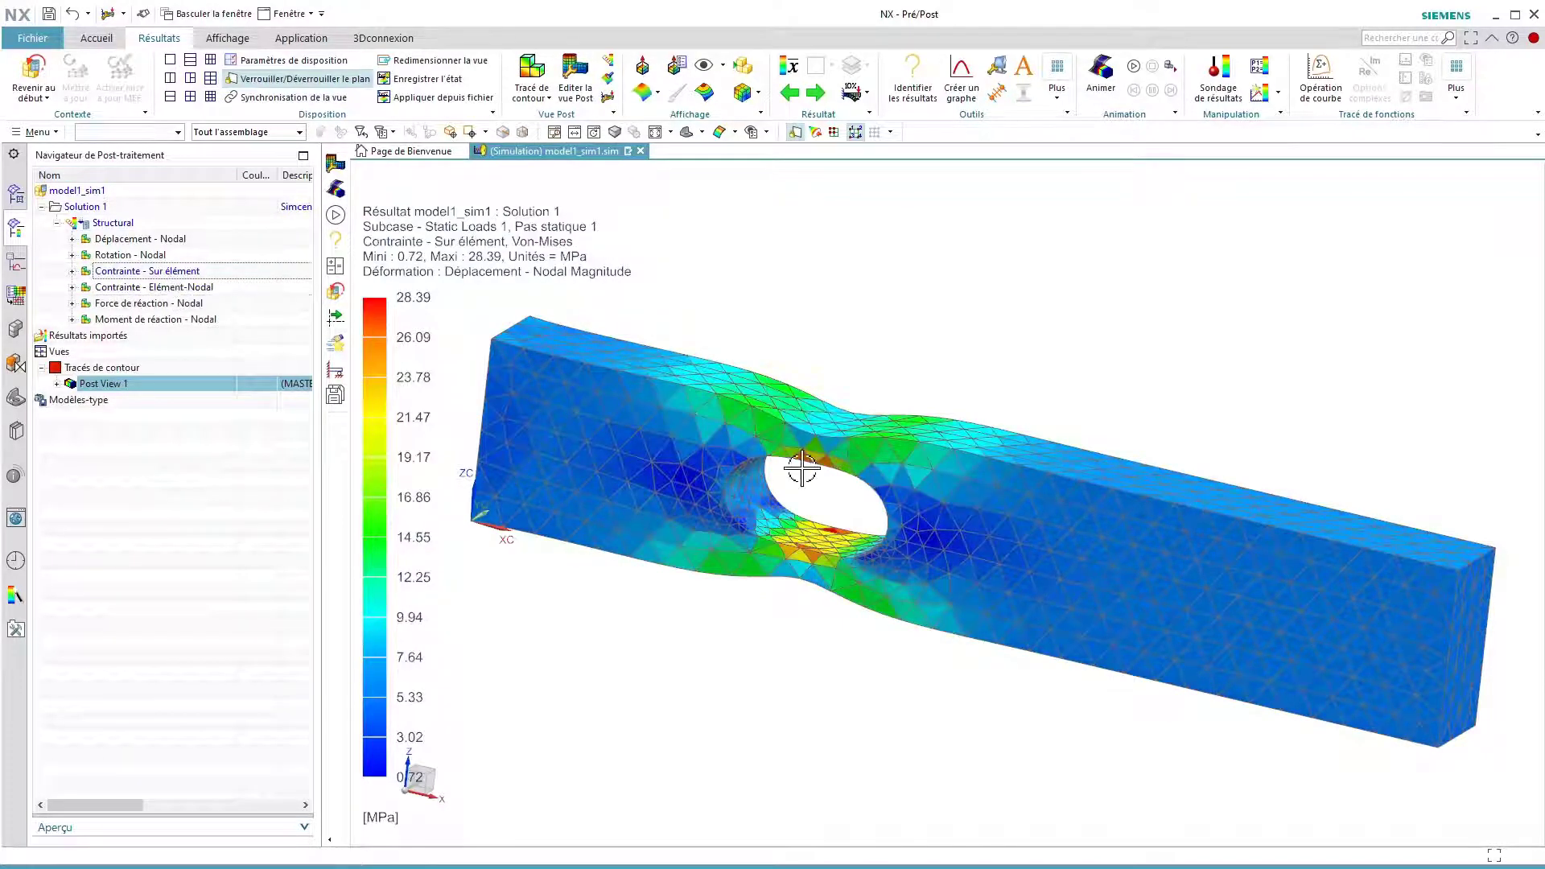
{"action": "scroll", "coordinate": [807, 461], "scroll_direction": "up", "scroll_amount": 5}
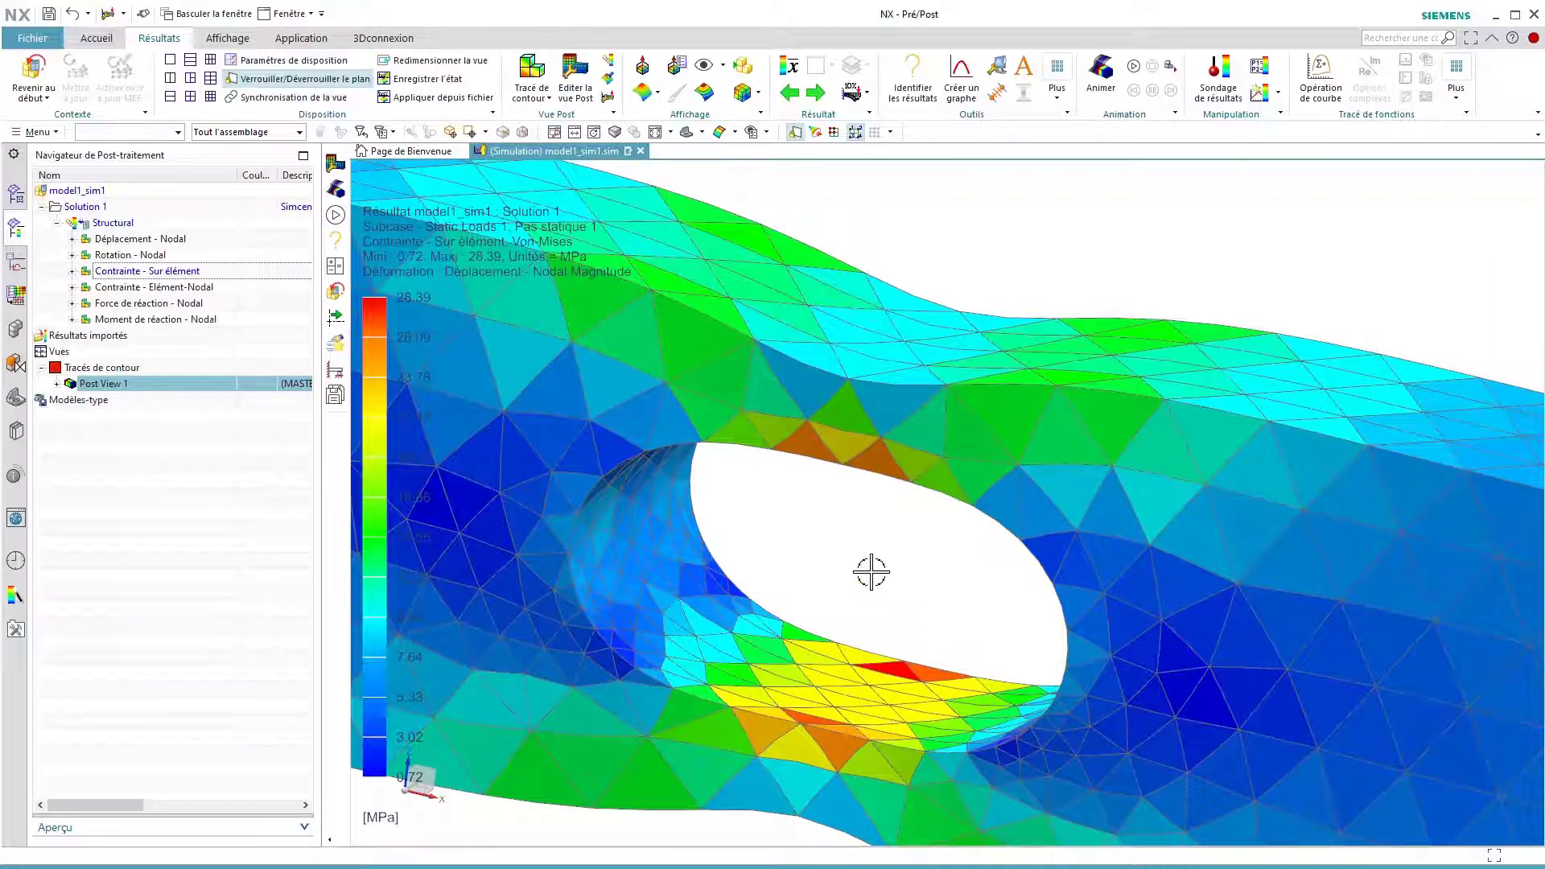
{"action": "scroll", "coordinate": [842, 573], "scroll_direction": "down", "scroll_amount": 3}
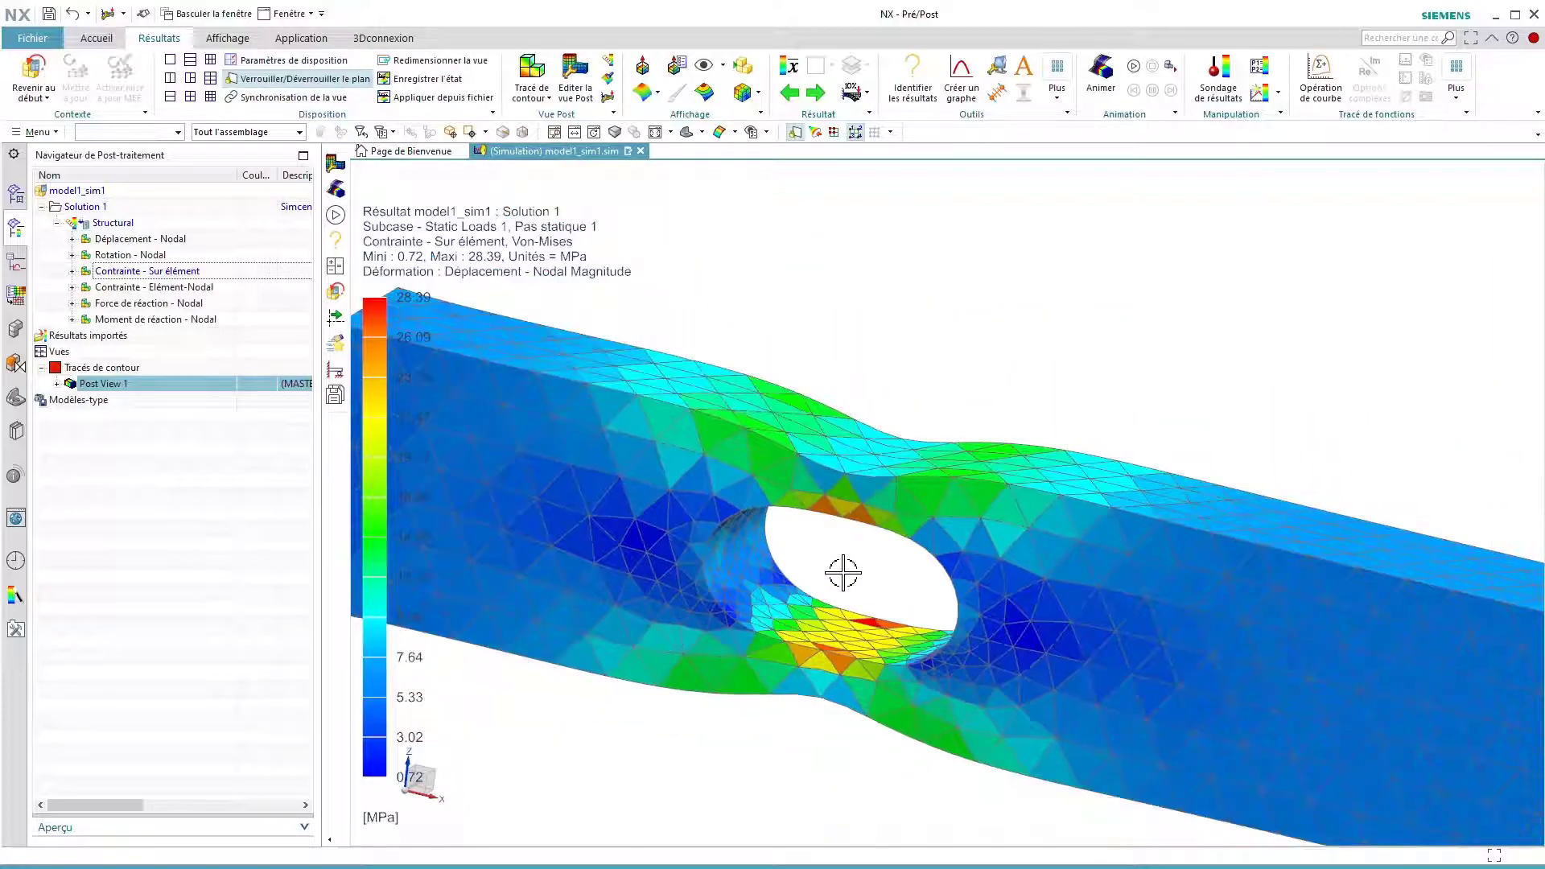
{"action": "scroll", "coordinate": [843, 573], "scroll_direction": "down", "scroll_amount": 2}
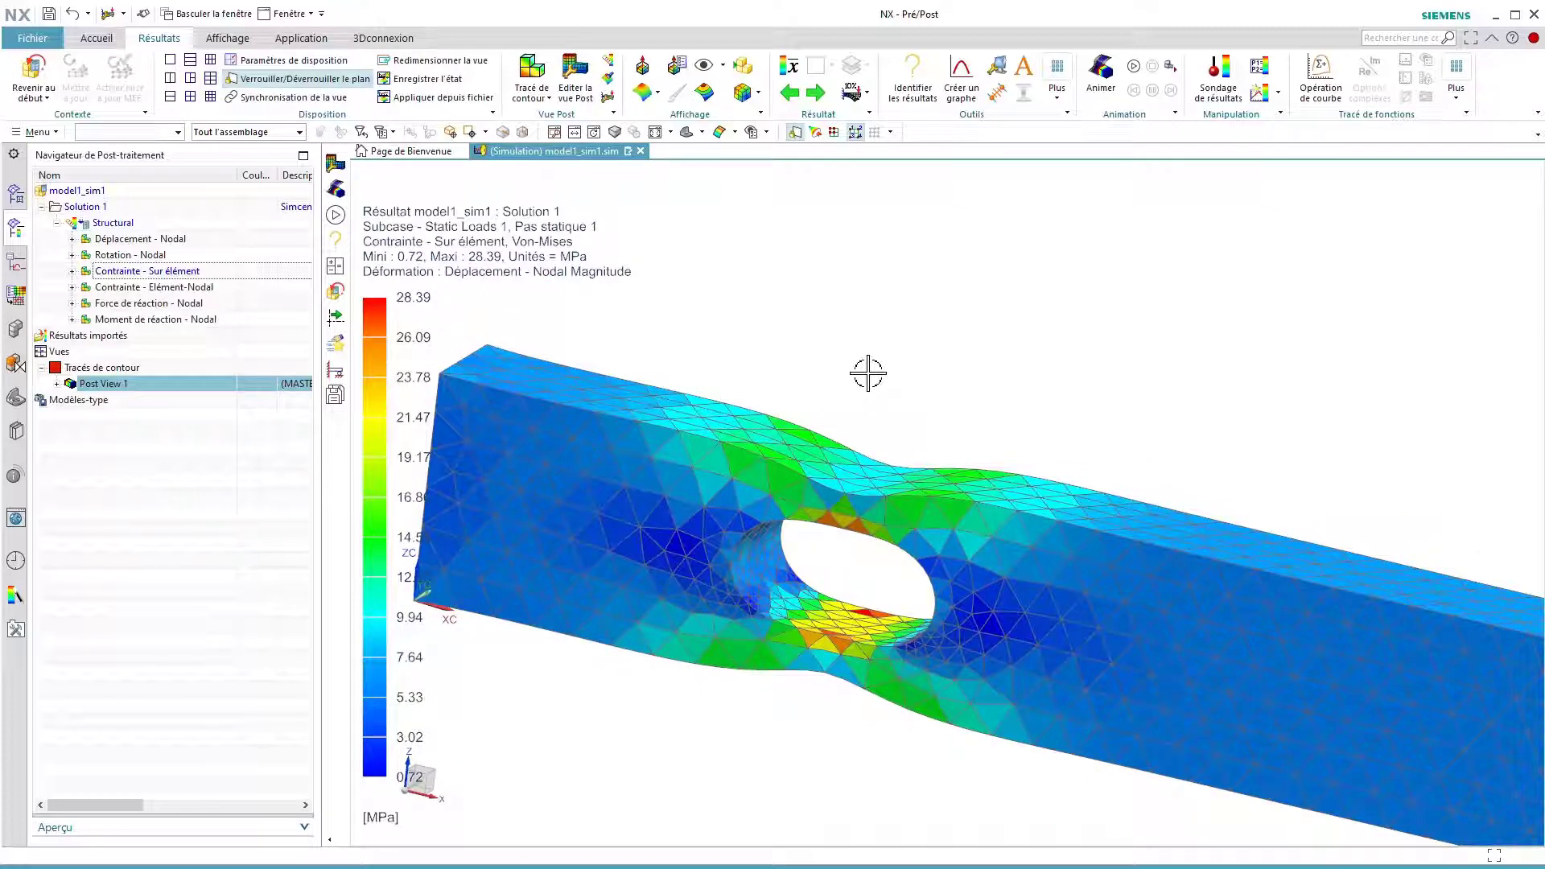
- Display the Contrainte - Elément-Nodal contour on the whole beam, turned to show the inside of the hole
{"action": "double_click", "coordinate": [155, 290]}
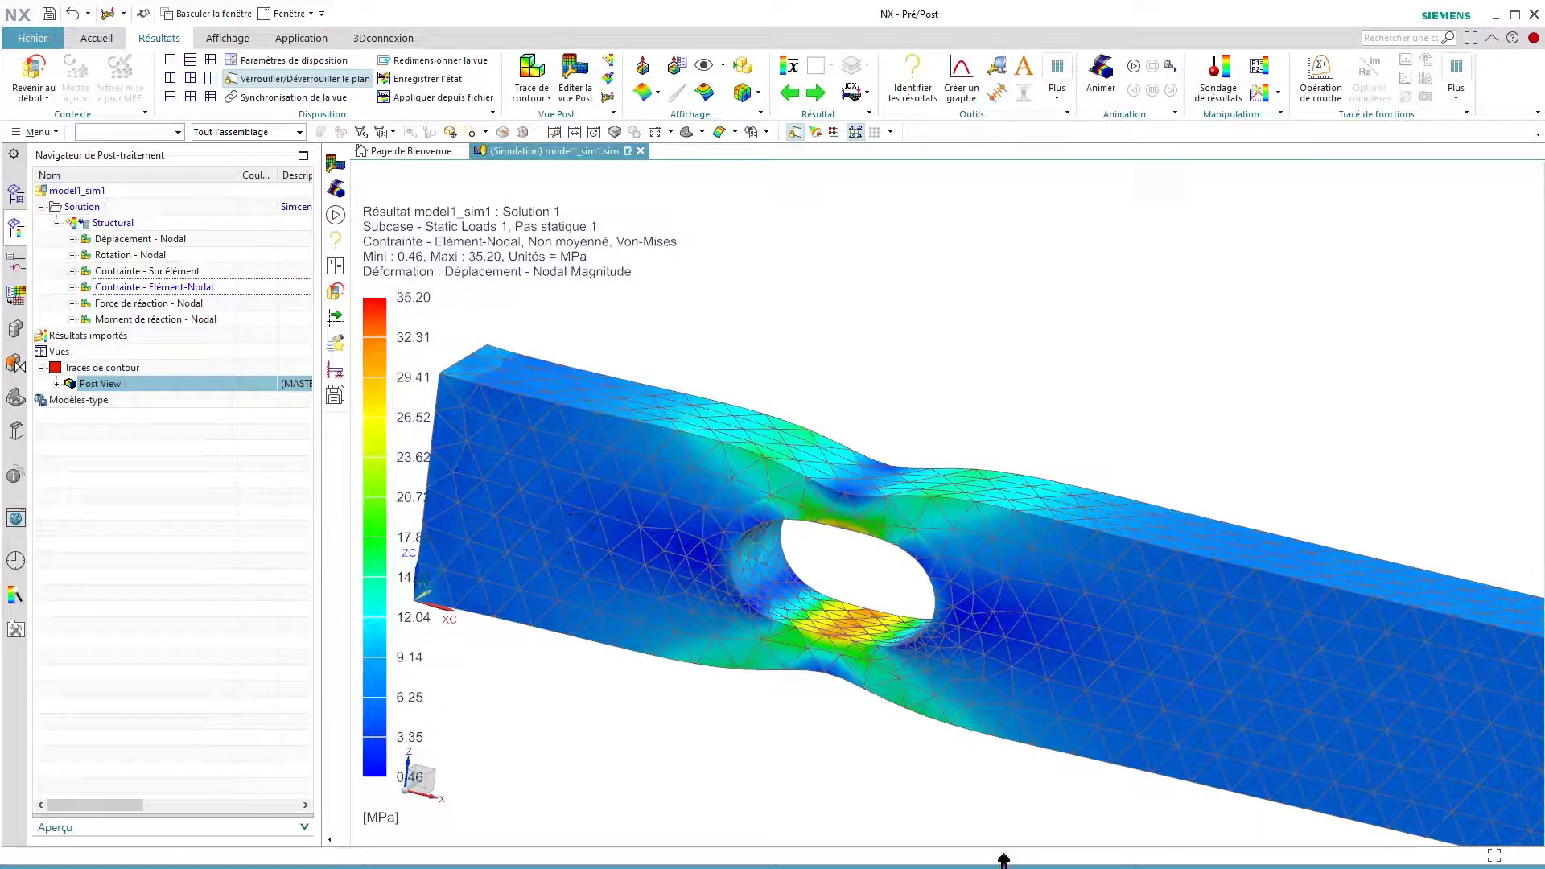
{"action": "mouse_move", "coordinate": [837, 771]}
{"action": "middle_mouse_down"}
{"action": "mouse_move", "coordinate": [856, 724]}
{"action": "mouse_move", "coordinate": [882, 734]}
{"action": "mouse_move", "coordinate": [809, 737]}
{"action": "mouse_move", "coordinate": [817, 772]}
{"action": "middle_mouse_up"}
{"action": "scroll", "coordinate": [841, 465], "scroll_direction": "down", "scroll_amount": 1}
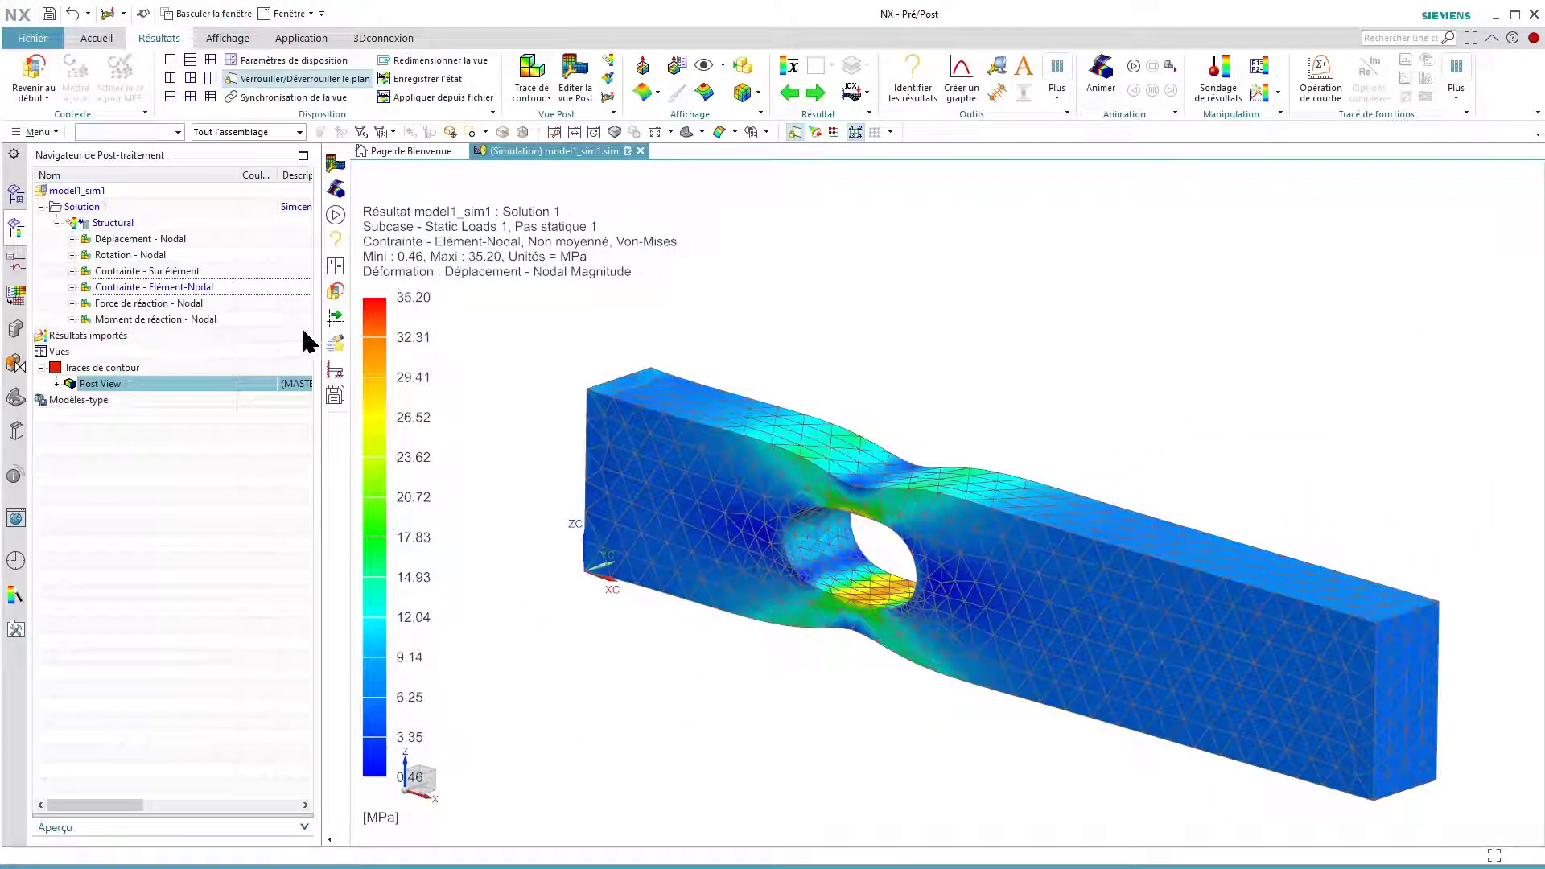
- Set the post view's legend extremes to Spécifié, with a minimum of 0 and a maximum of 24 MPa
{"action": "left_click", "coordinate": [578, 90]}
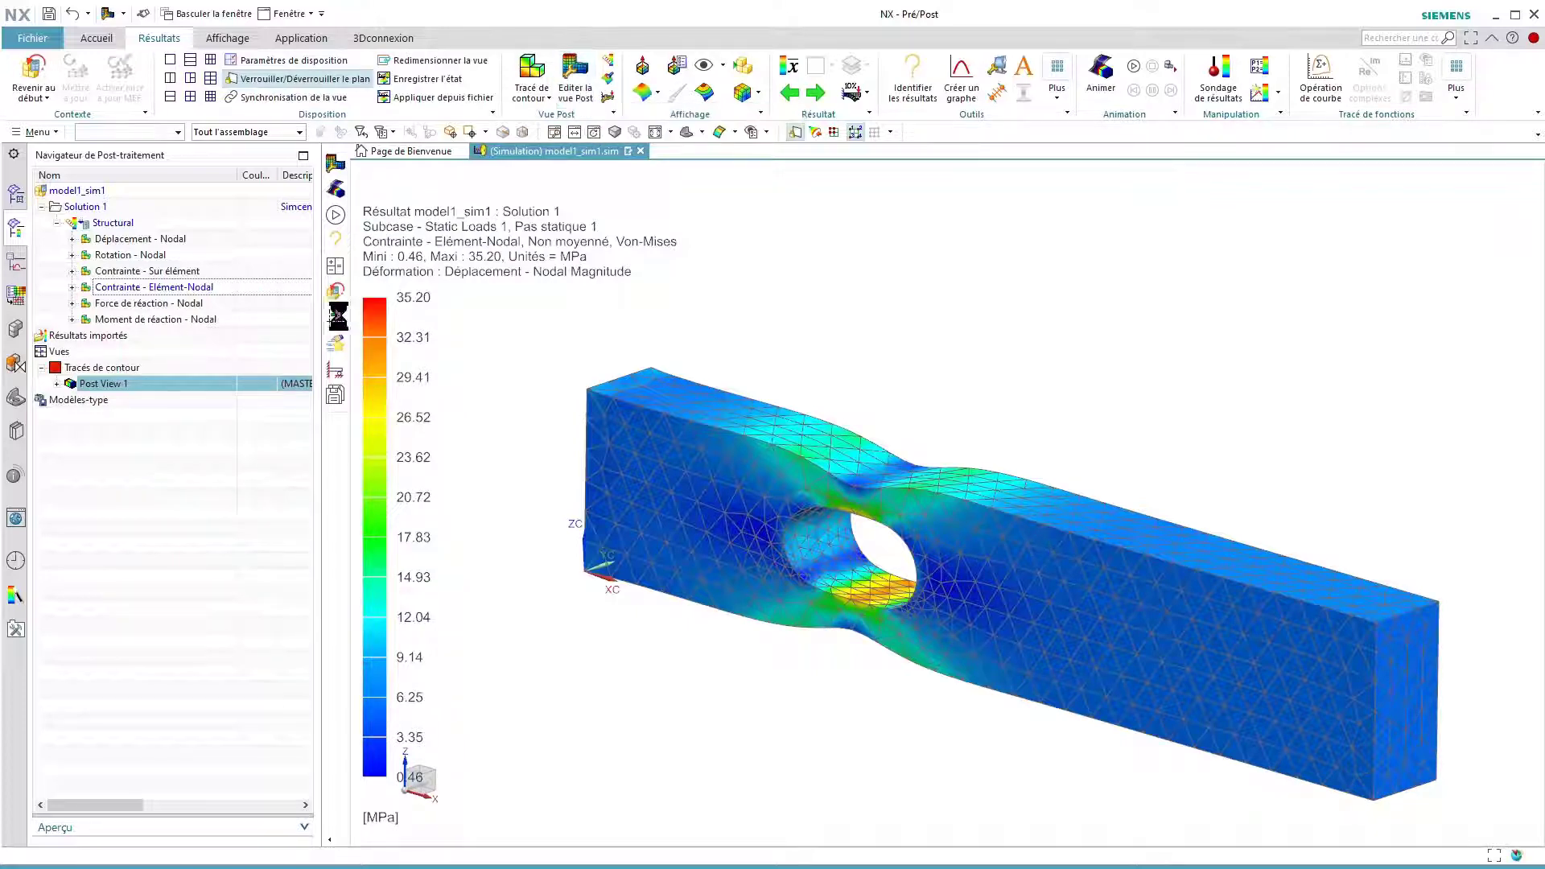
{"action": "left_click", "coordinate": [253, 181]}
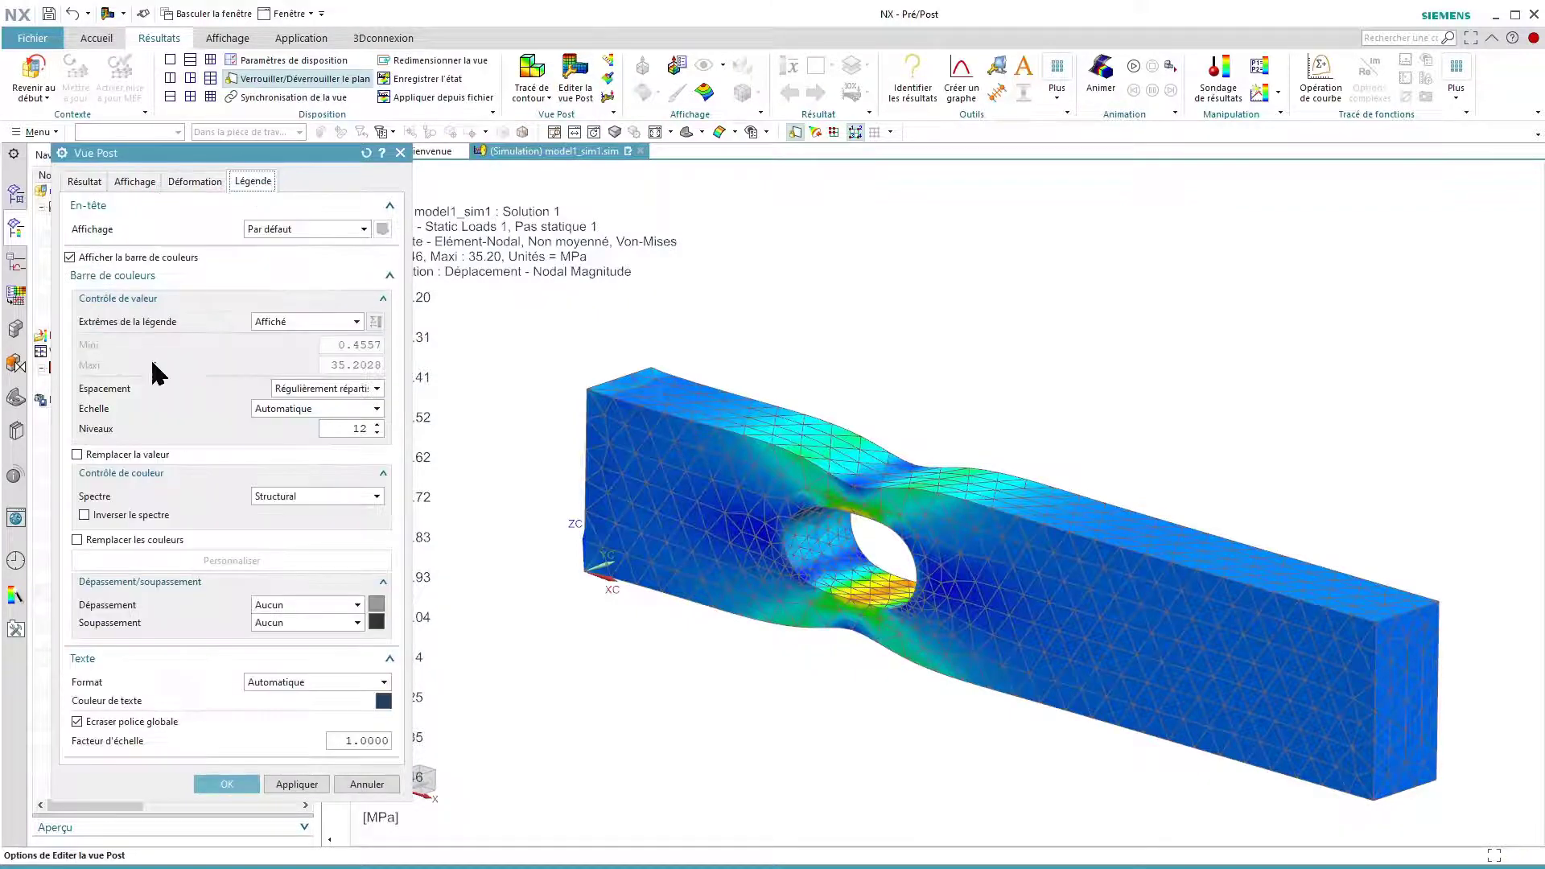
{"action": "left_click", "coordinate": [296, 321]}
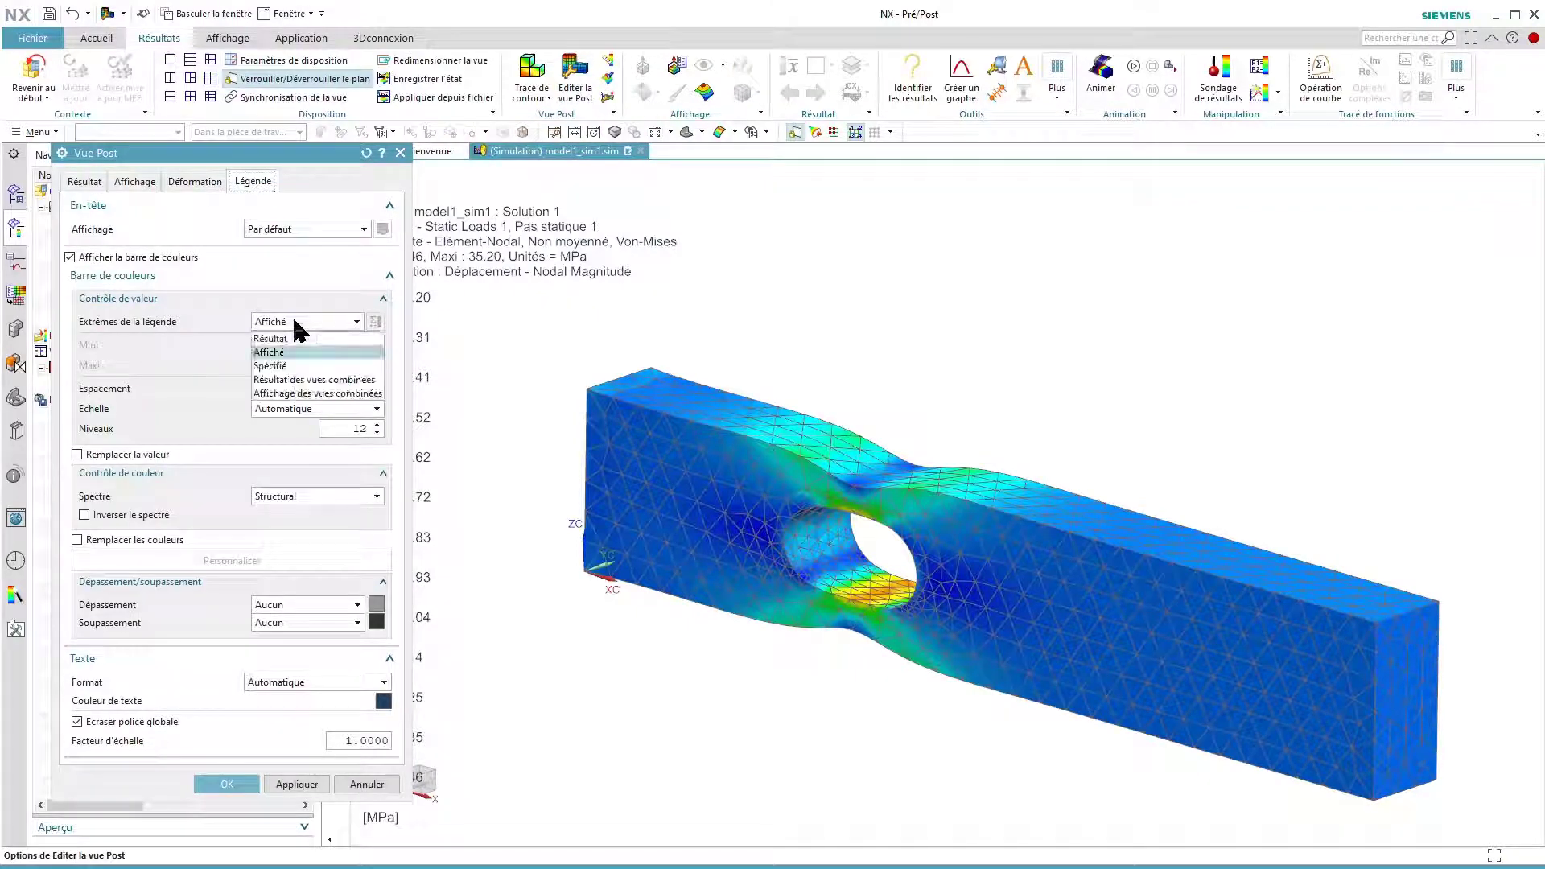
{"action": "left_click", "coordinate": [281, 366]}
{"action": "double_click", "coordinate": [344, 345]}
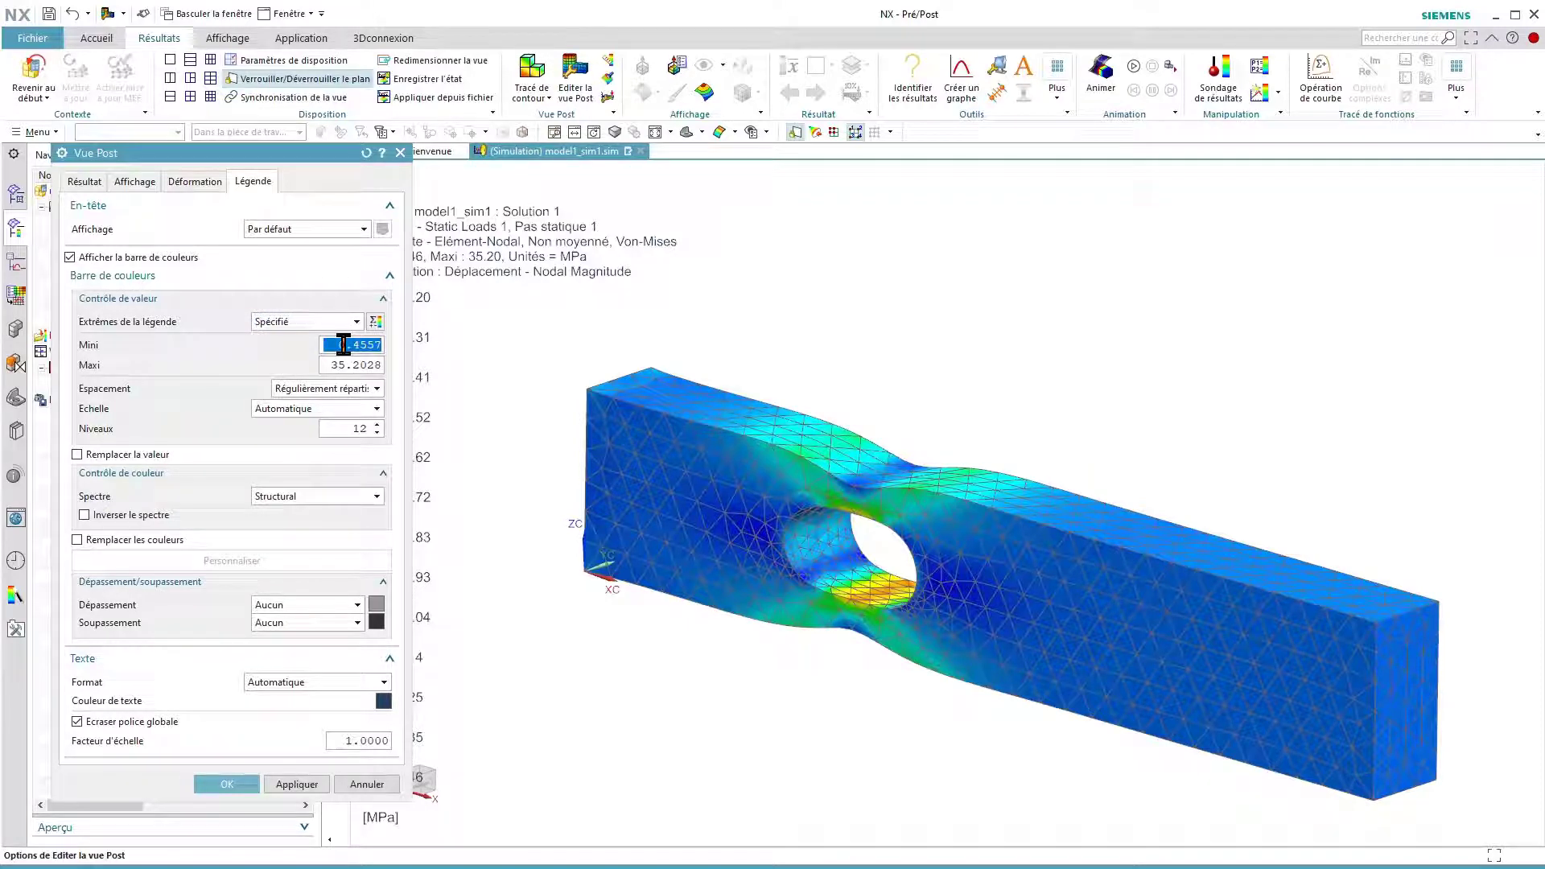
{"action": "type", "text": "0"}
{"action": "key", "text": "Tab"}
{"action": "type", "text": "24"}
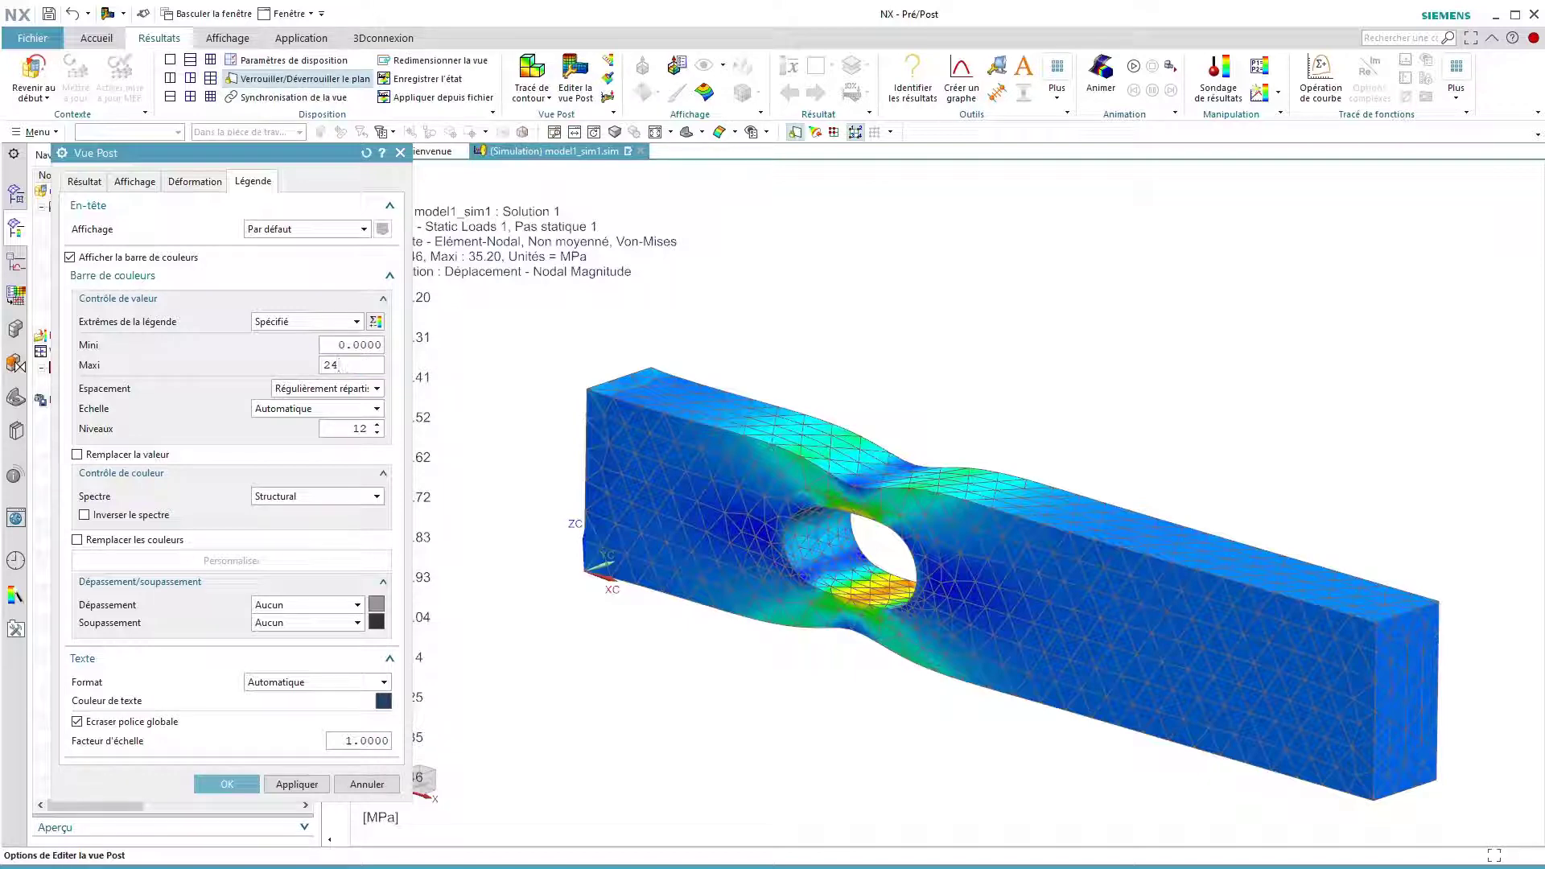
{"action": "left_click", "coordinate": [226, 784]}
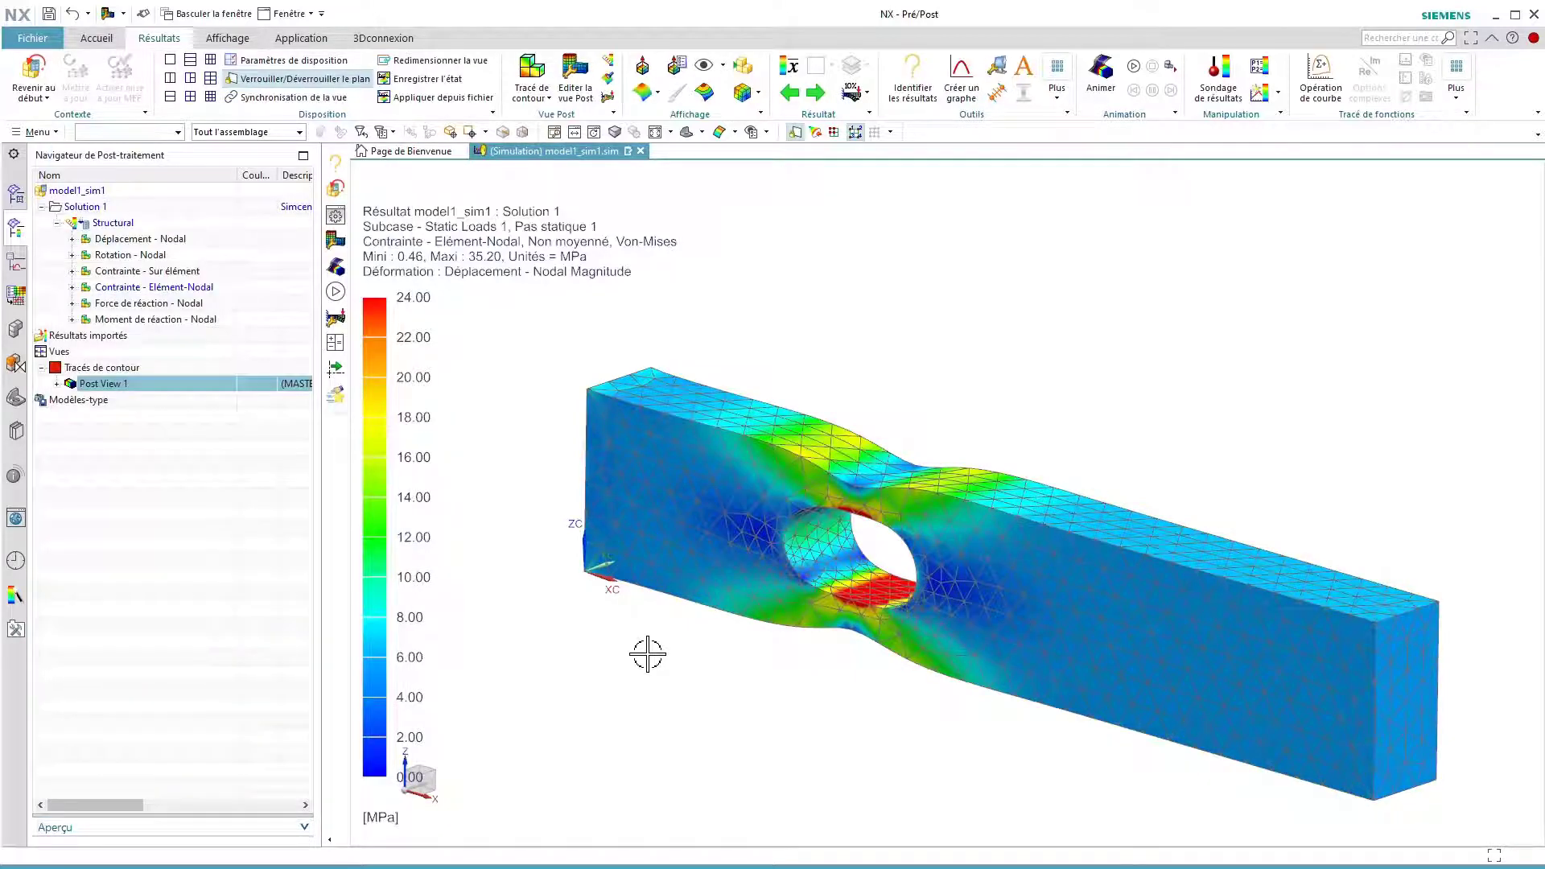
{"action": "middle_click_drag", "start_coordinate": [673, 664], "coordinate": [662, 667]}
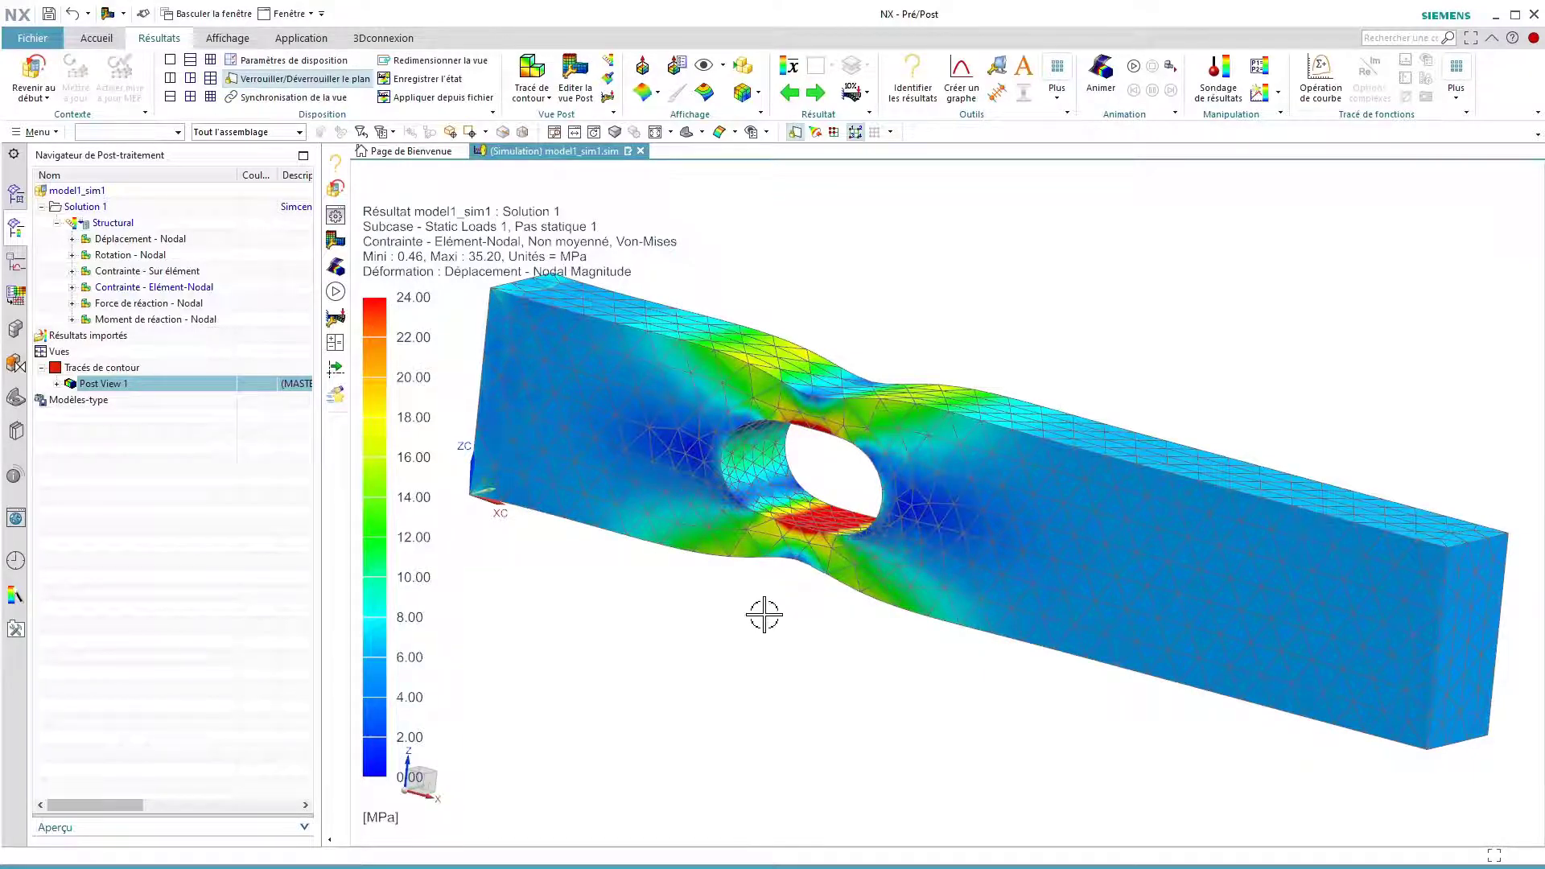
{"action": "middle_click_drag", "start_coordinate": [765, 614], "coordinate": [717, 610]}
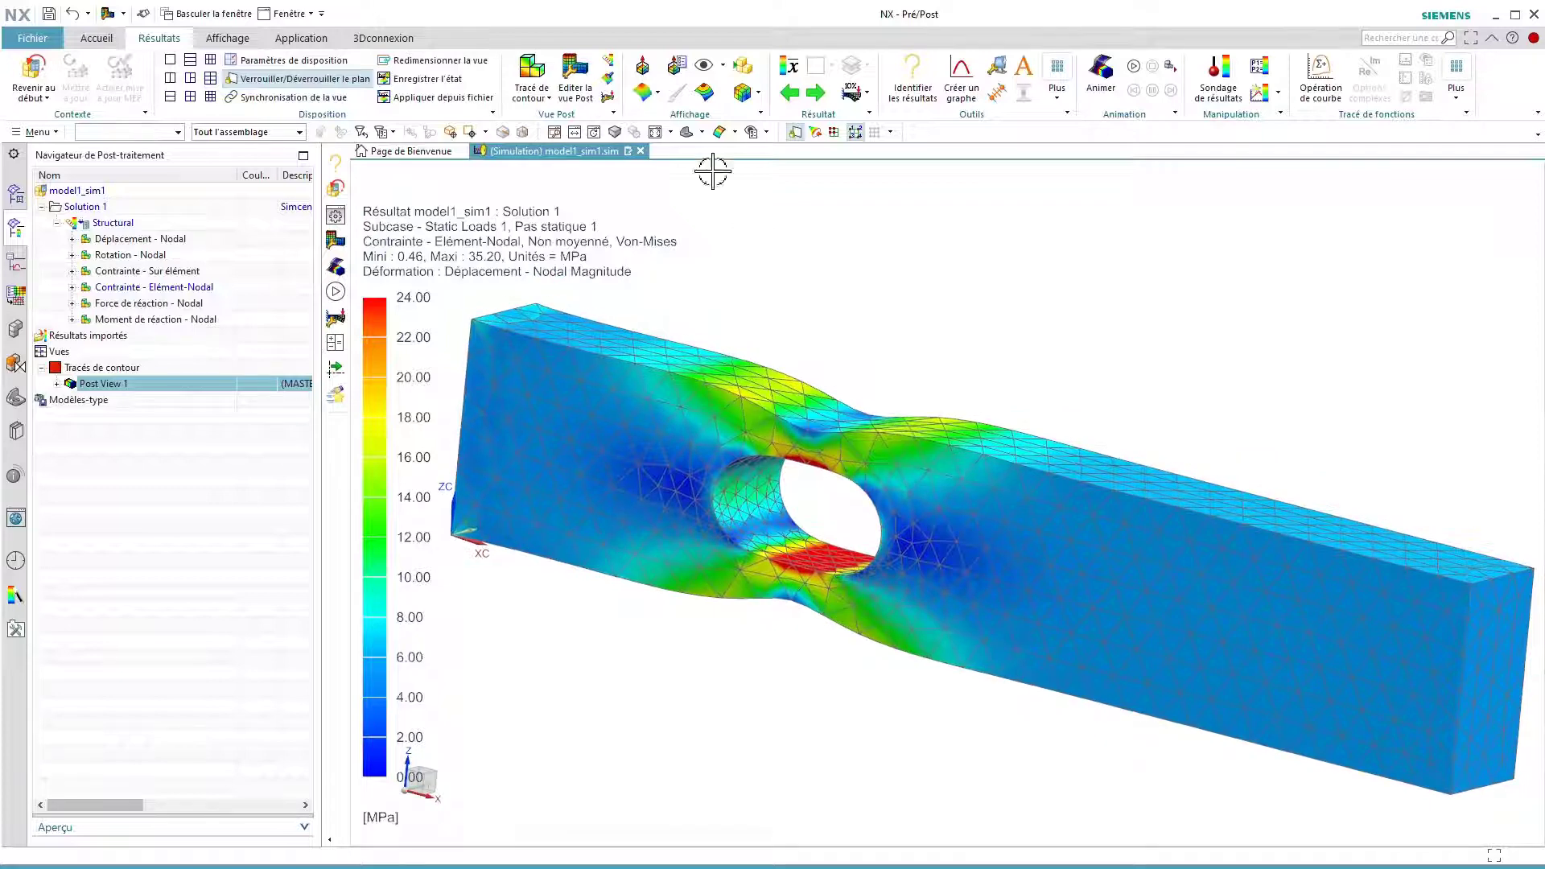
- Set the edge display of the post view to Primitive and examine the stress contour around the hole
{"action": "left_click", "coordinate": [575, 80]}
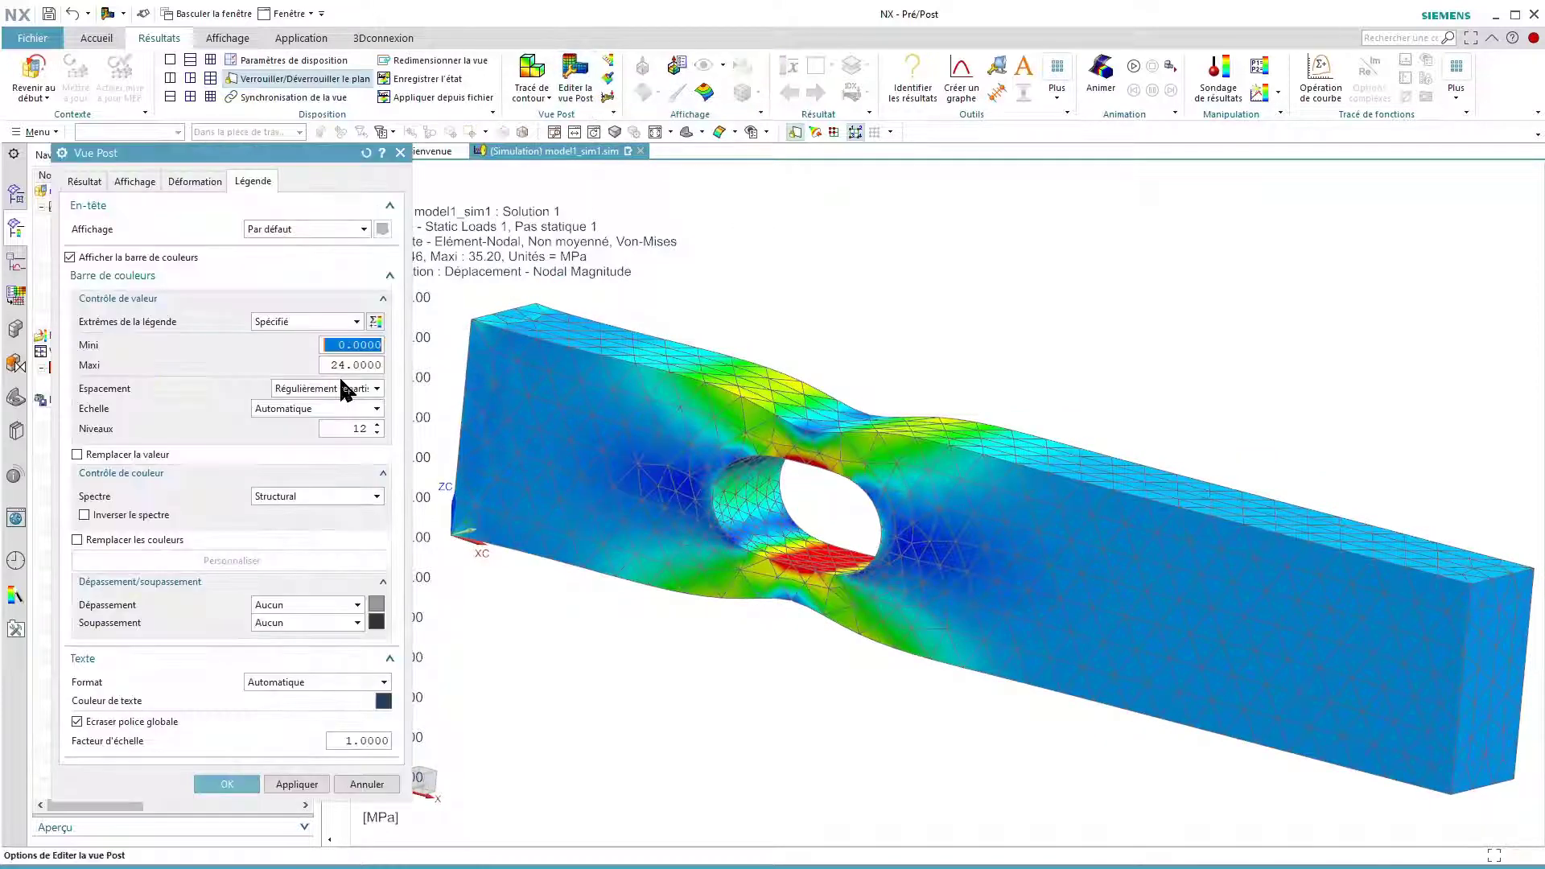
{"action": "left_click", "coordinate": [138, 183]}
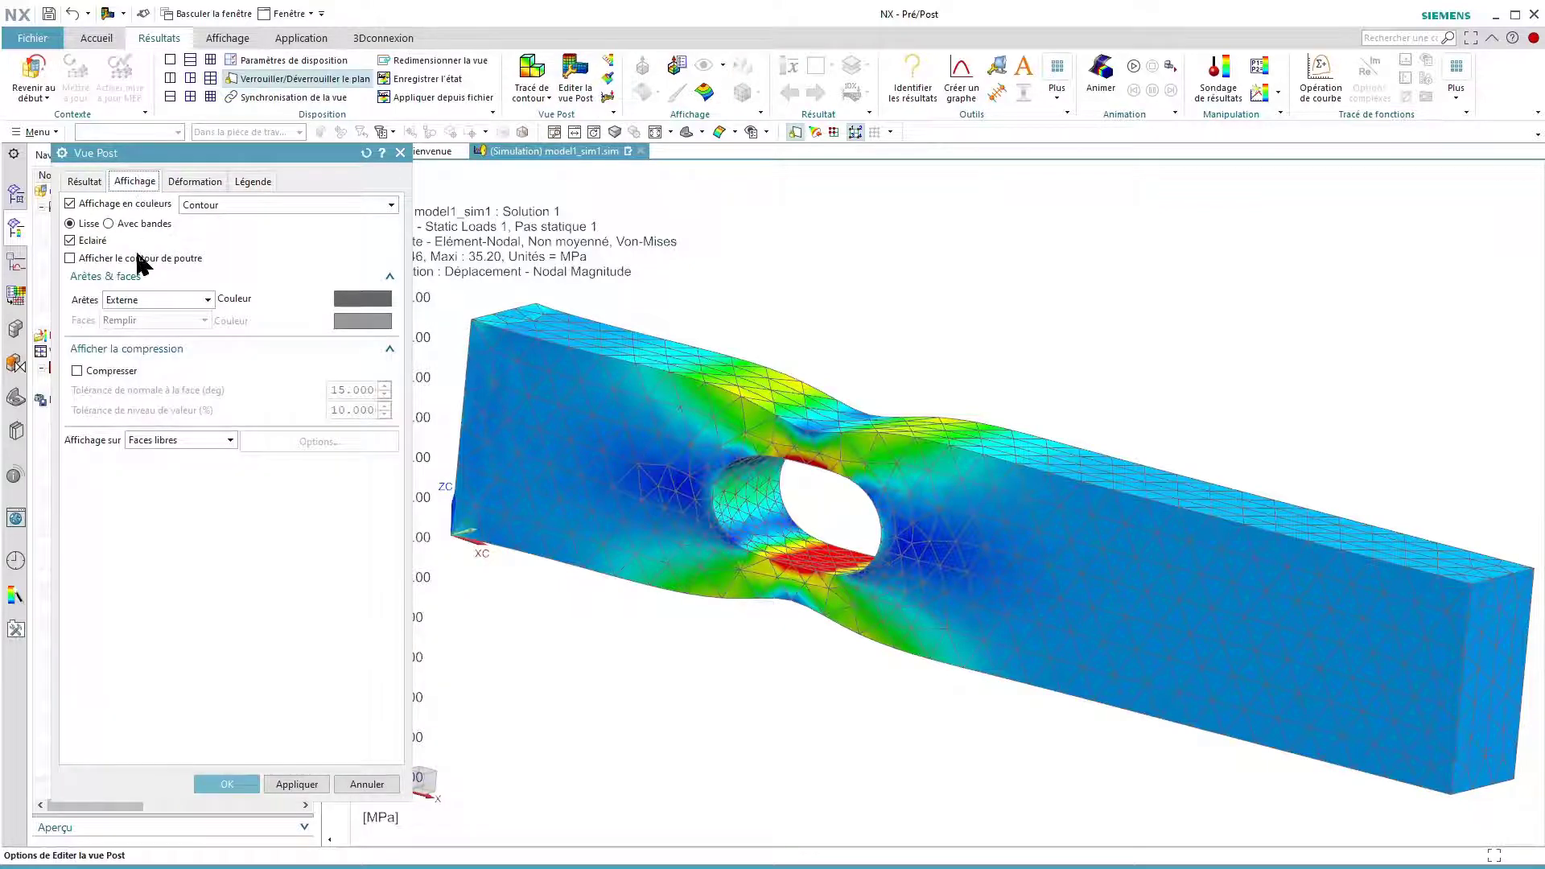
{"action": "left_click", "coordinate": [135, 301]}
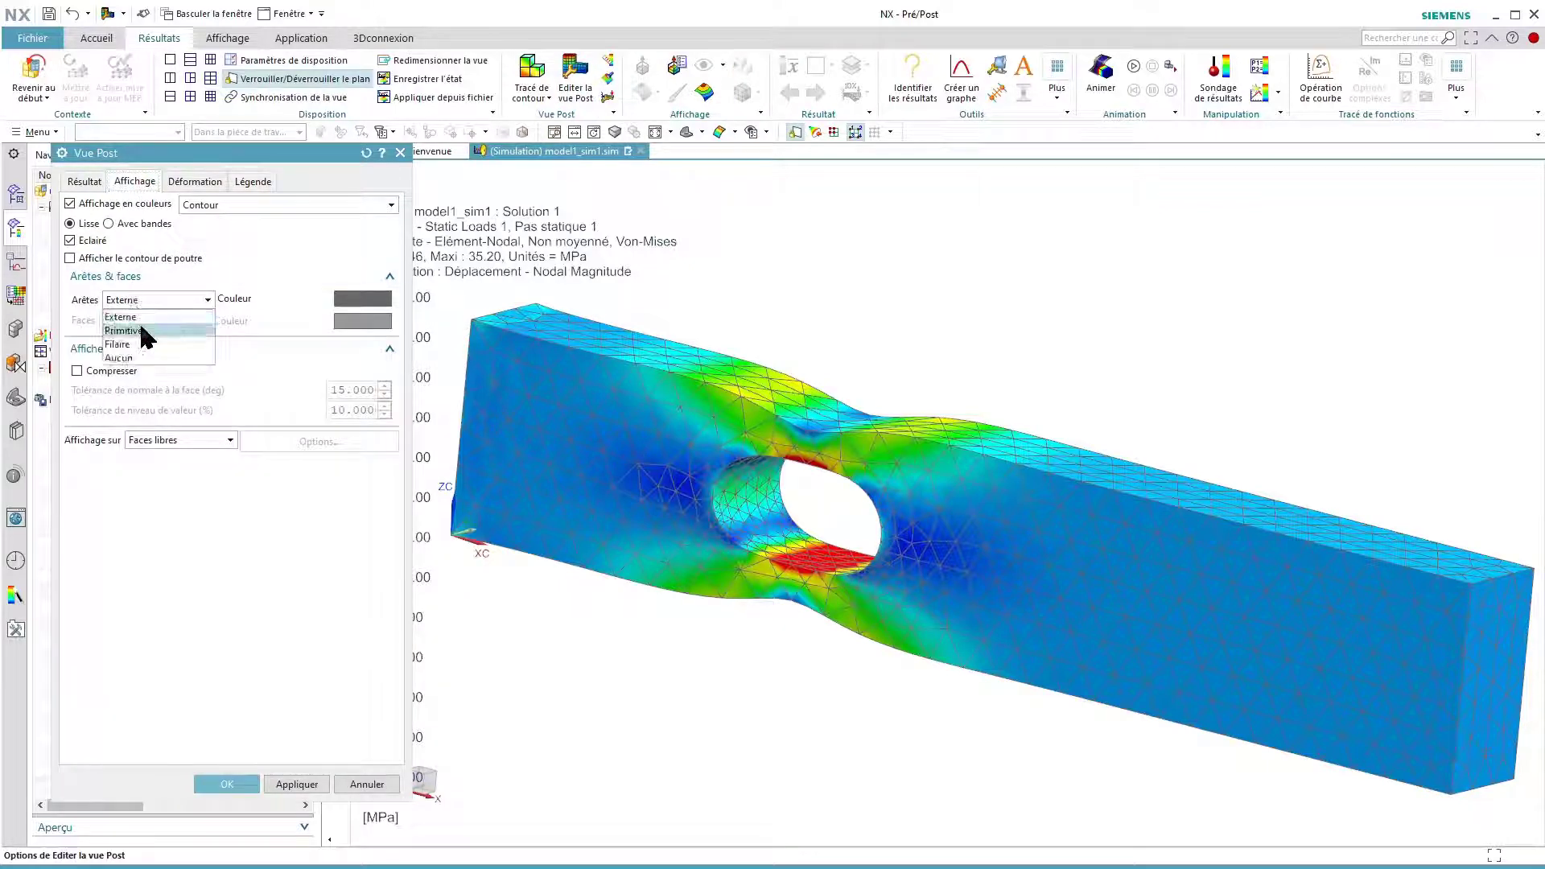
{"action": "left_click", "coordinate": [132, 331]}
{"action": "left_click", "coordinate": [287, 783]}
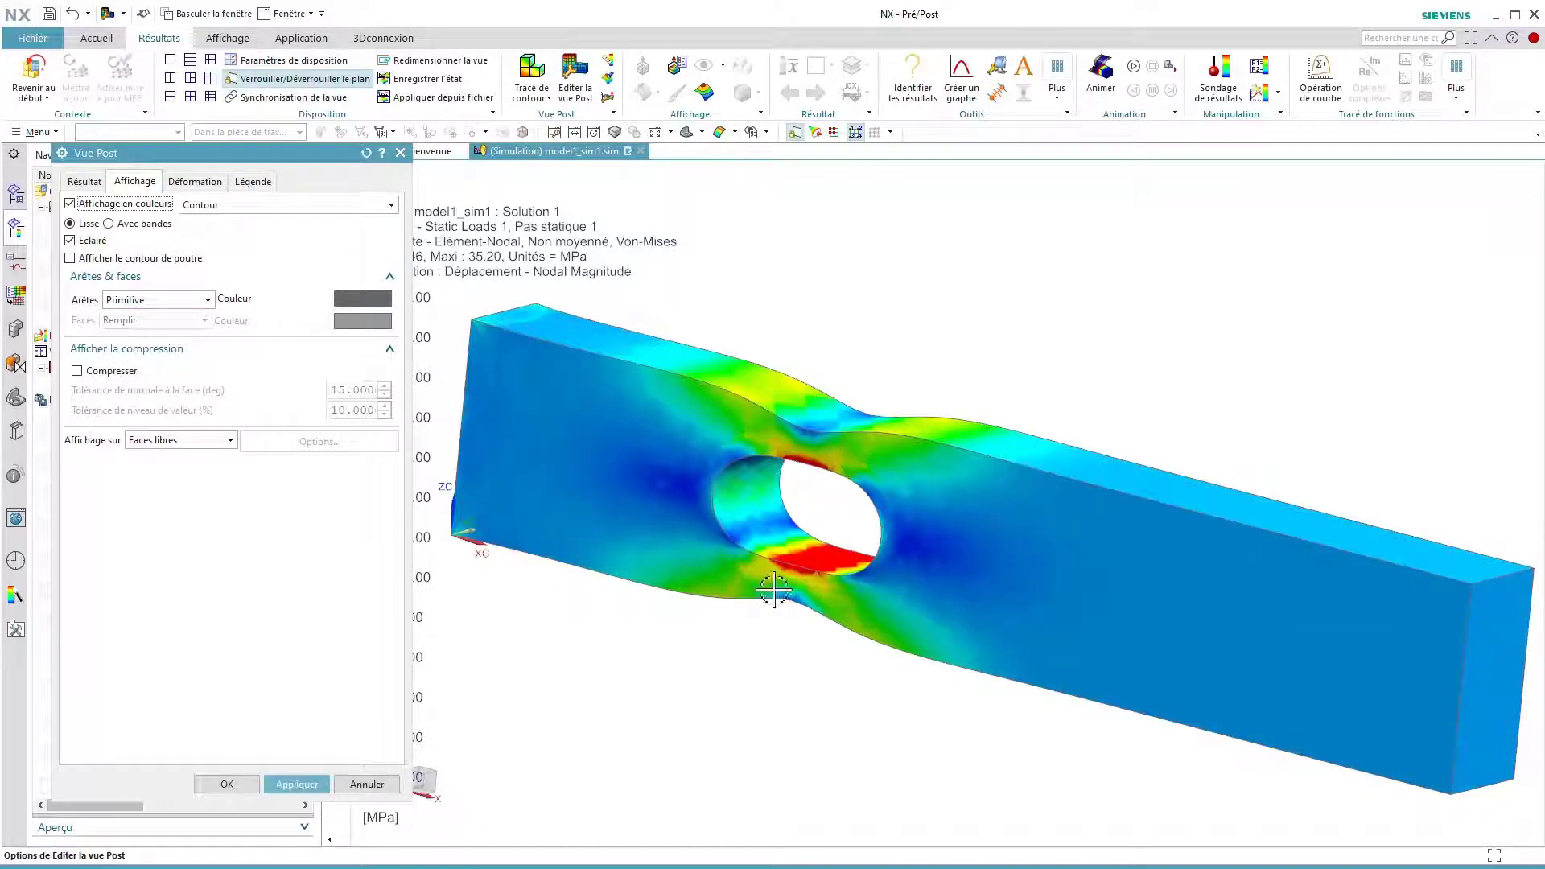
{"action": "middle_click_drag", "start_coordinate": [774, 590], "coordinate": [931, 509]}
{"action": "middle_click_drag", "start_coordinate": [807, 534], "coordinate": [816, 543]}
{"action": "scroll", "coordinate": [817, 542], "scroll_direction": "down", "scroll_amount": 2}
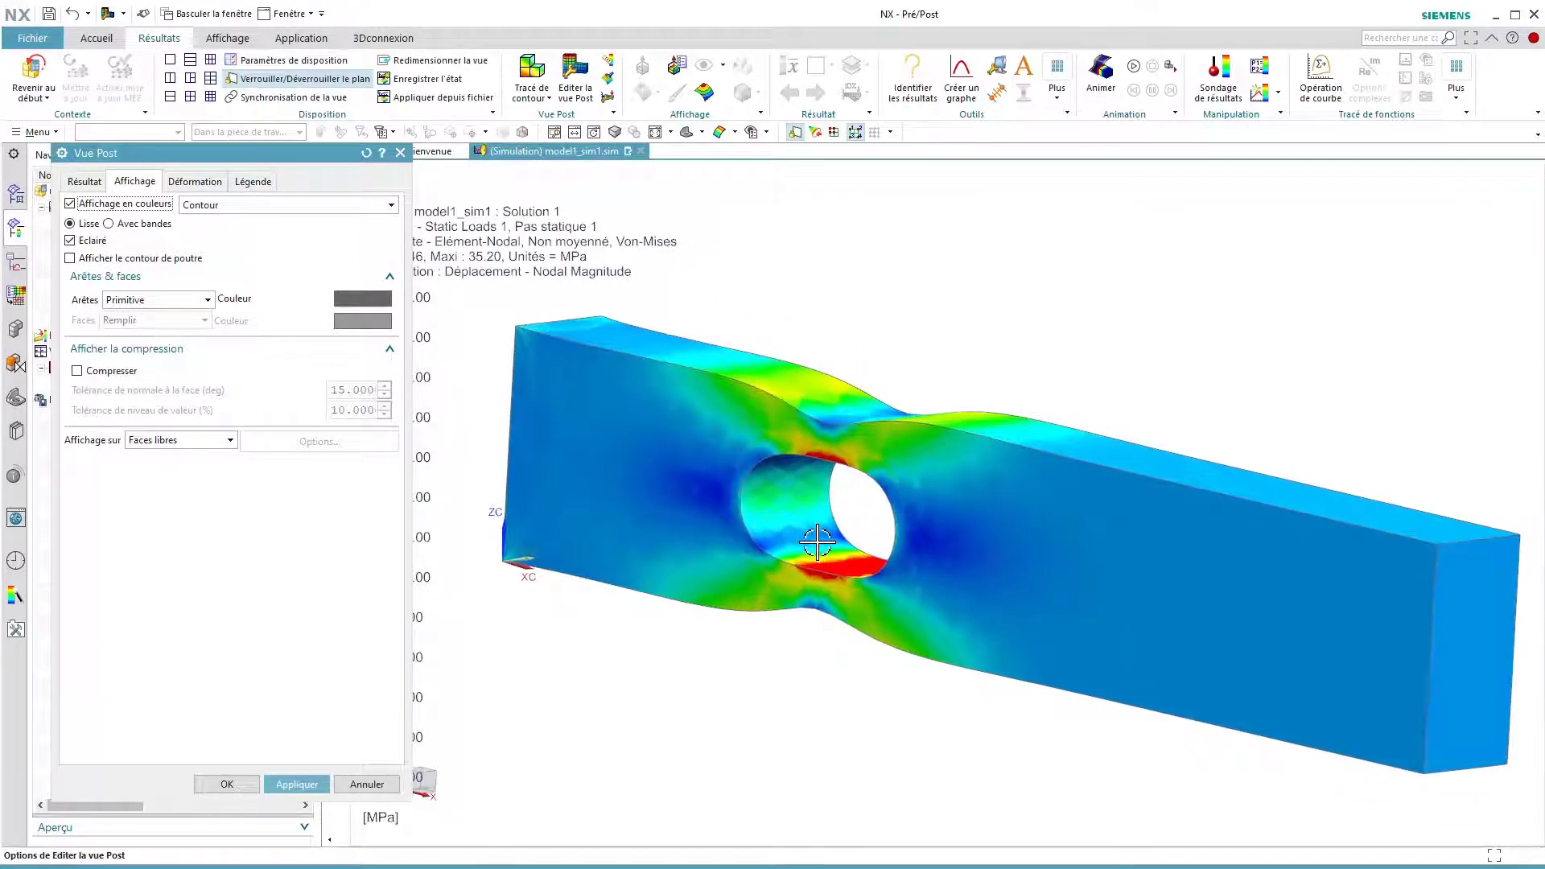
- Switch the edge display of the post view back to Externe
{"action": "left_click", "coordinate": [166, 302]}
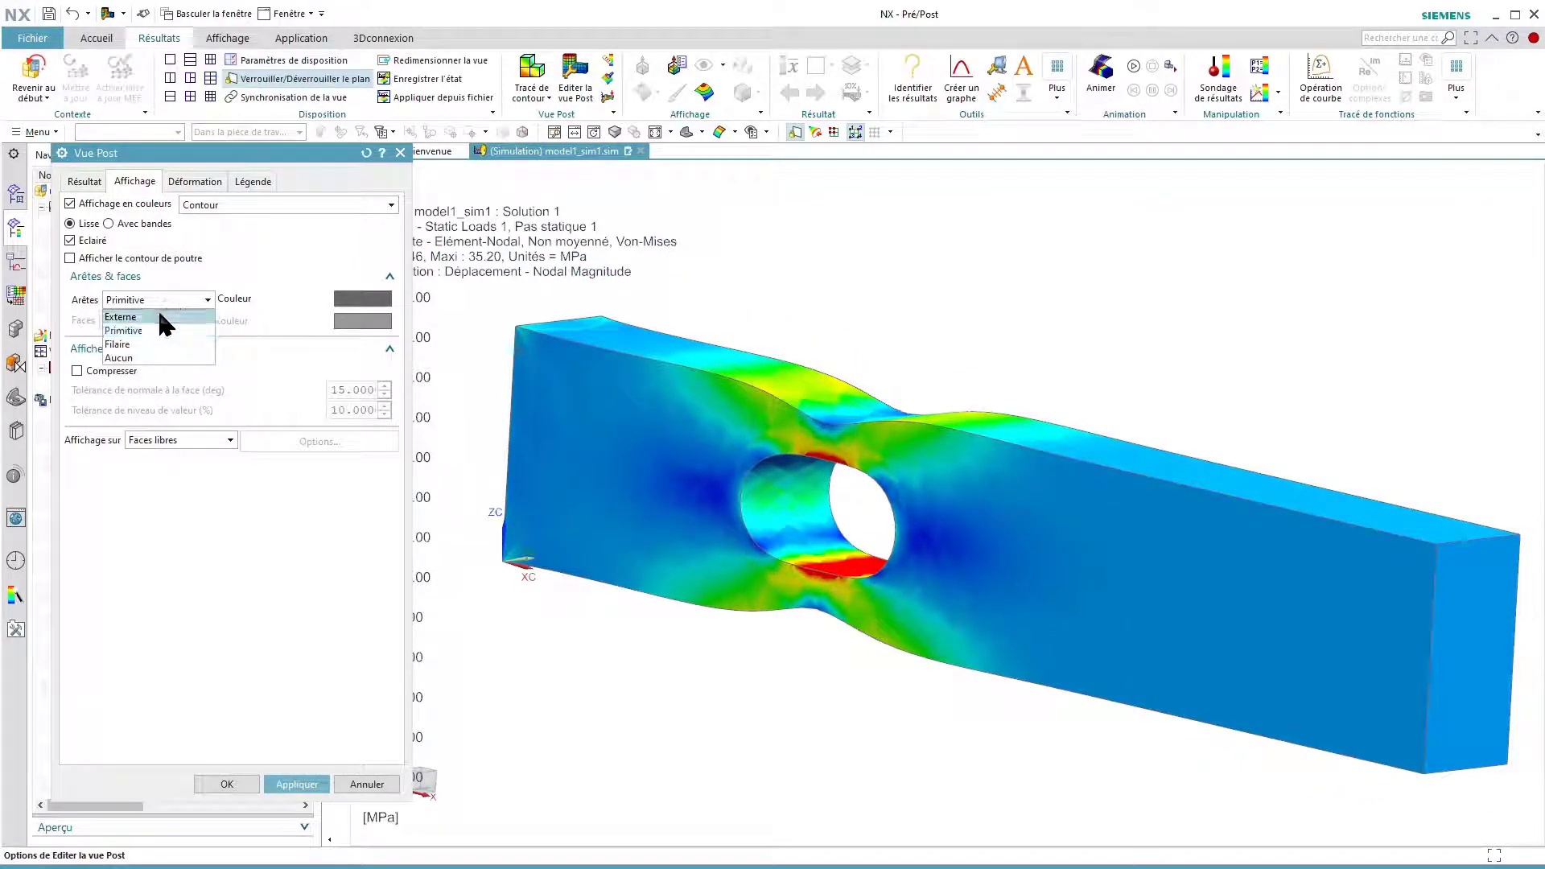
{"action": "left_click", "coordinate": [167, 319]}
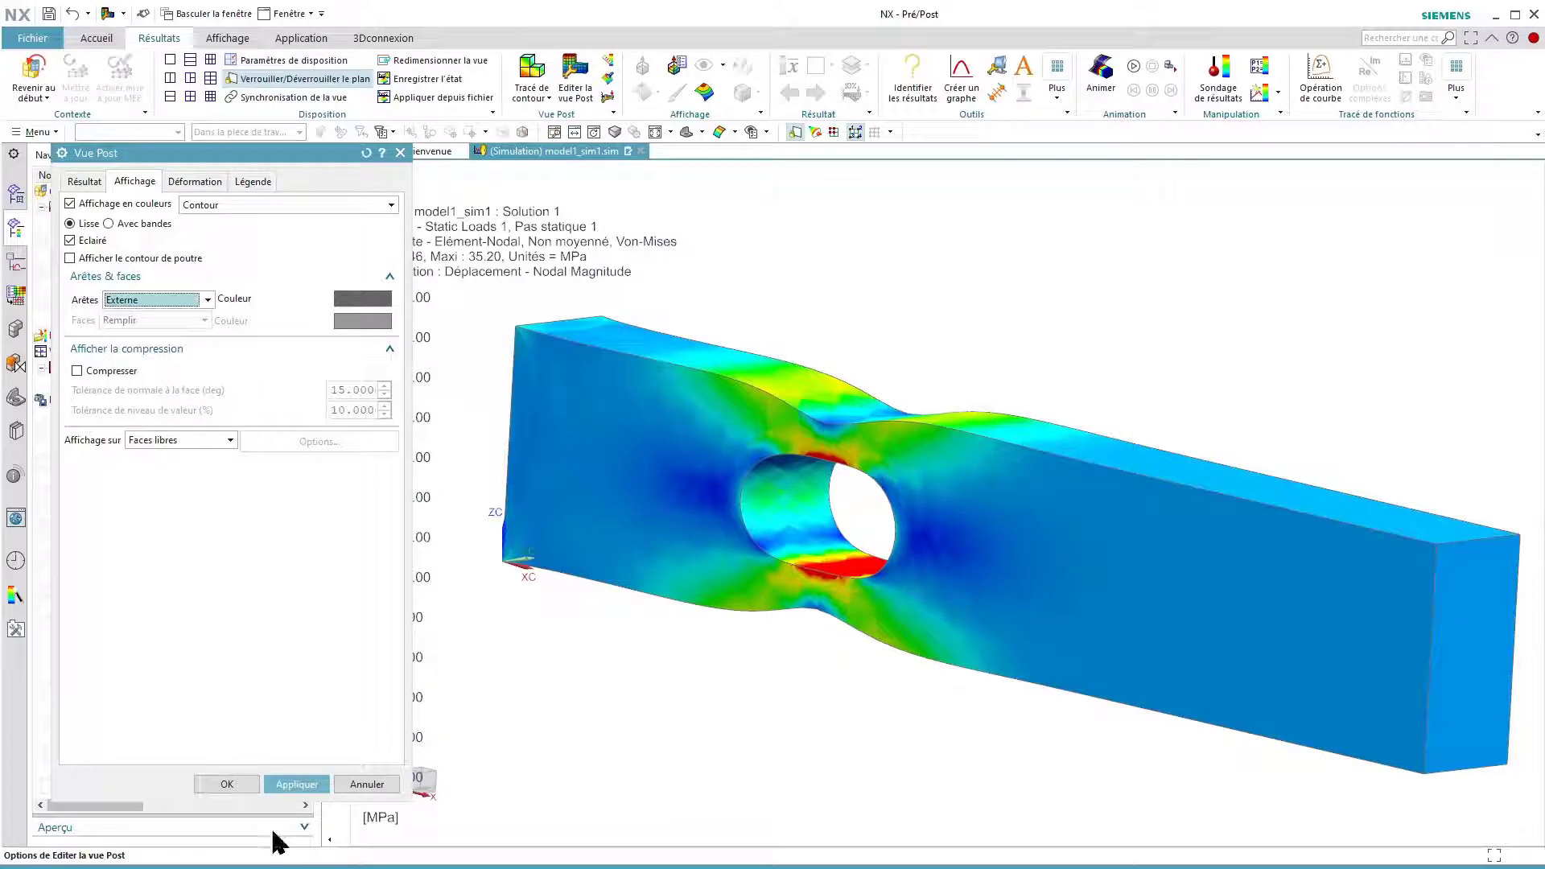
{"action": "left_click", "coordinate": [229, 784]}
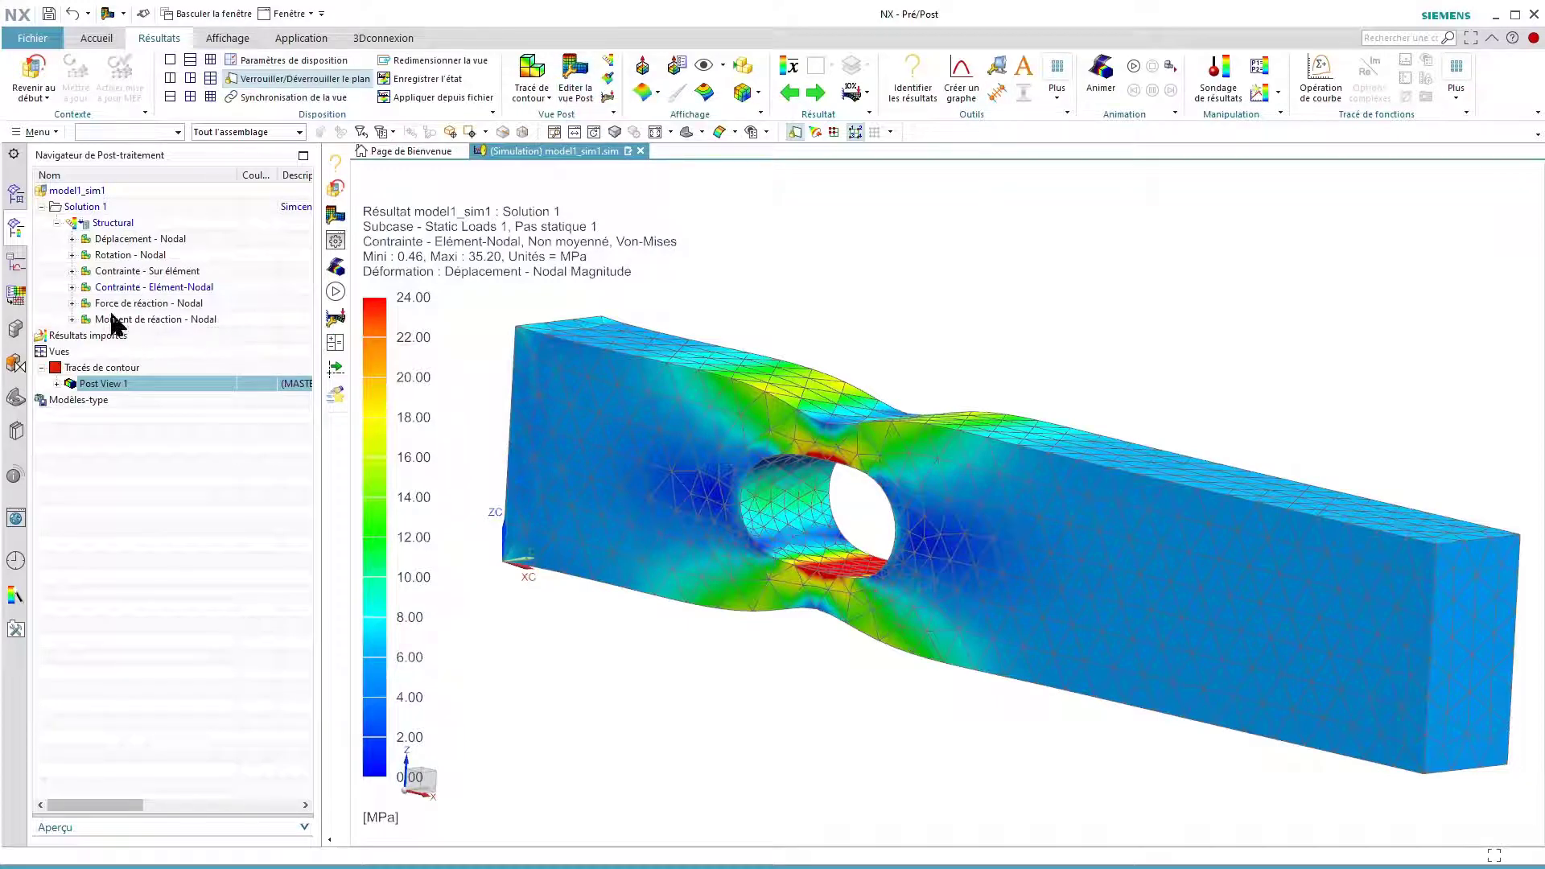
- Plot the X component of the Force de réaction - Nodal result on the beam
{"action": "left_click", "coordinate": [72, 303]}
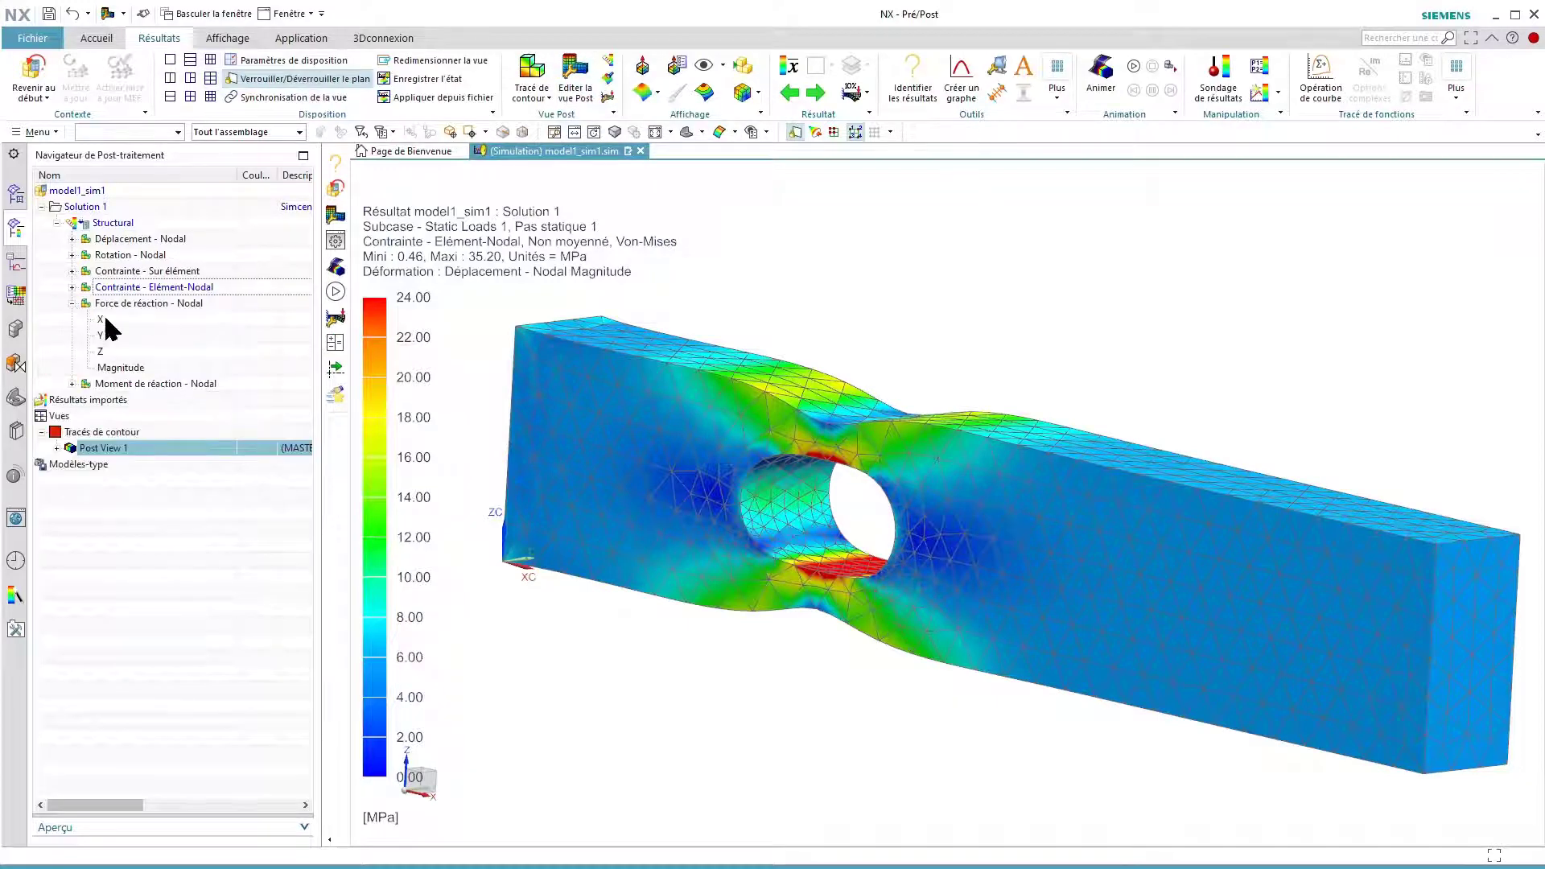
{"action": "double_click", "coordinate": [103, 320]}
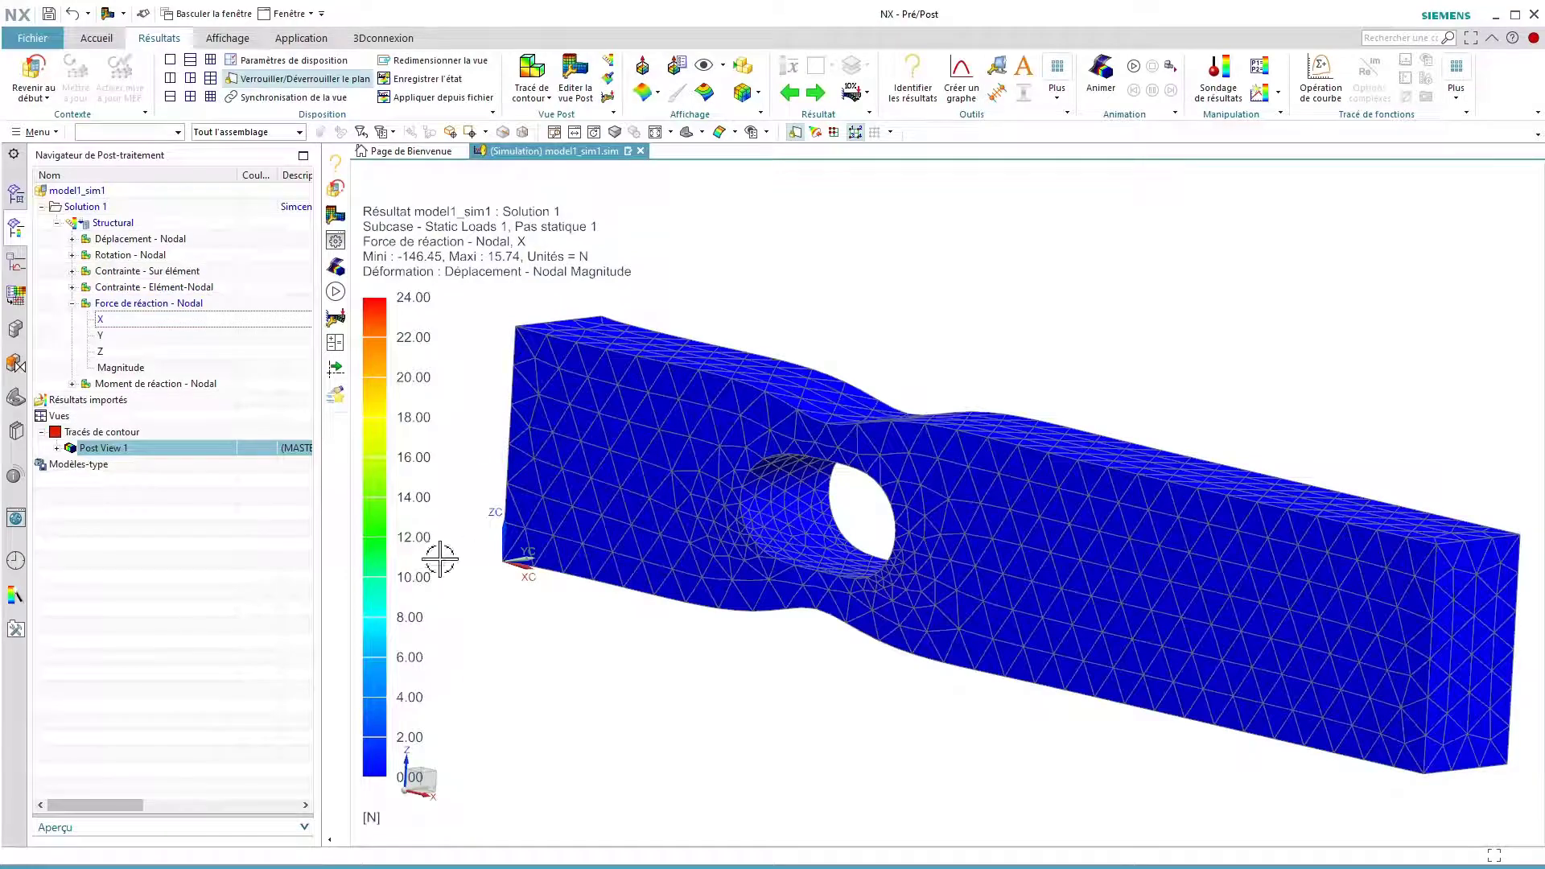
{"action": "scroll", "coordinate": [500, 767], "scroll_direction": "up", "scroll_amount": 3}
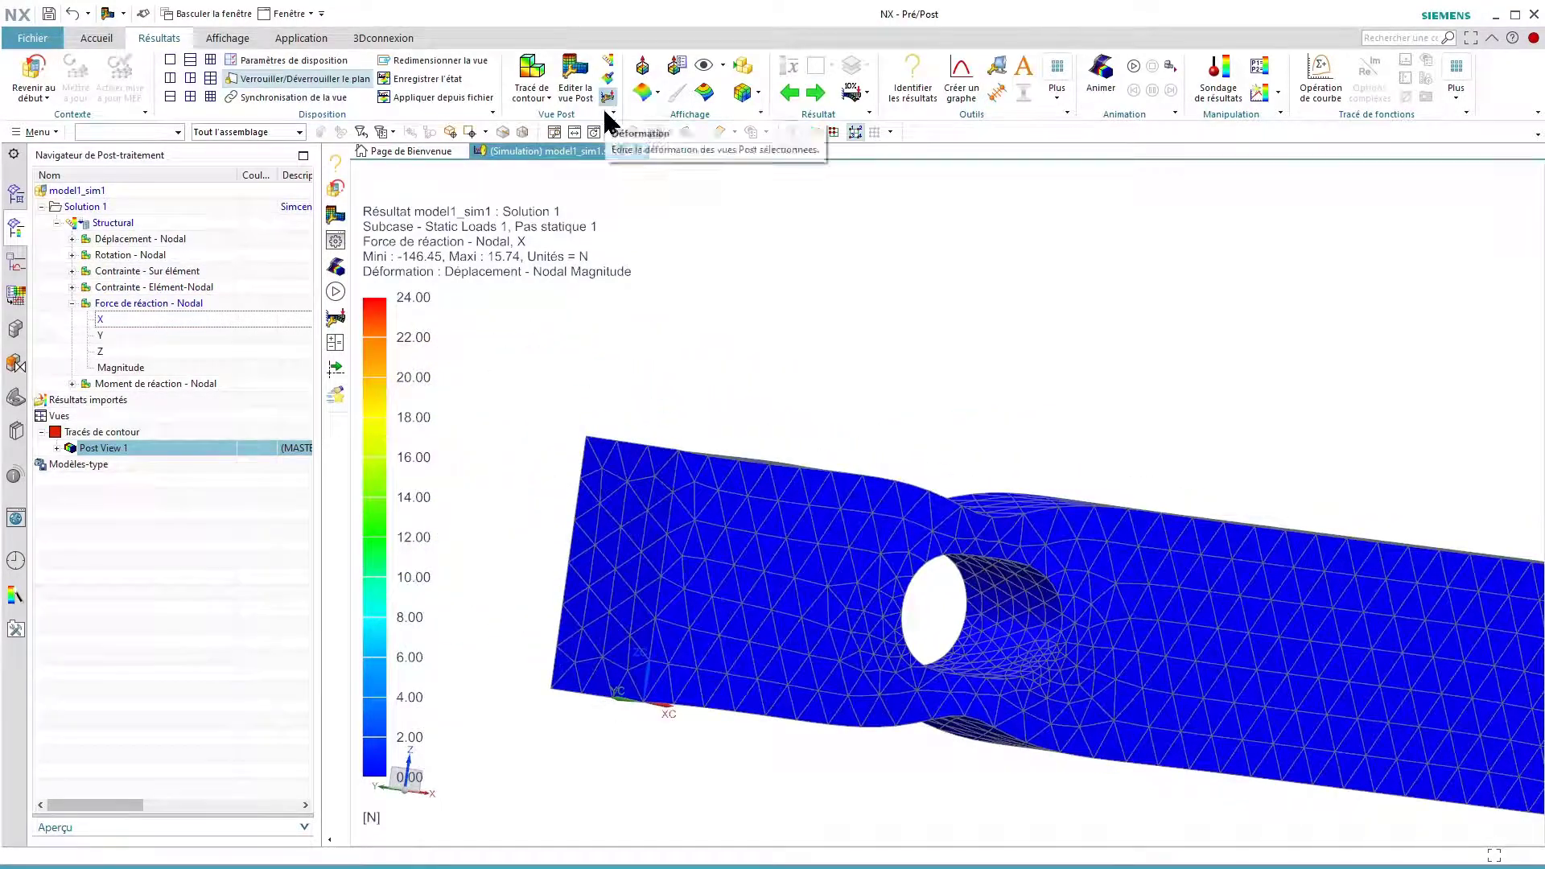
- Set the legend extremes back to Affiché and turn the beam to show its fixed end face
{"action": "left_click", "coordinate": [575, 77]}
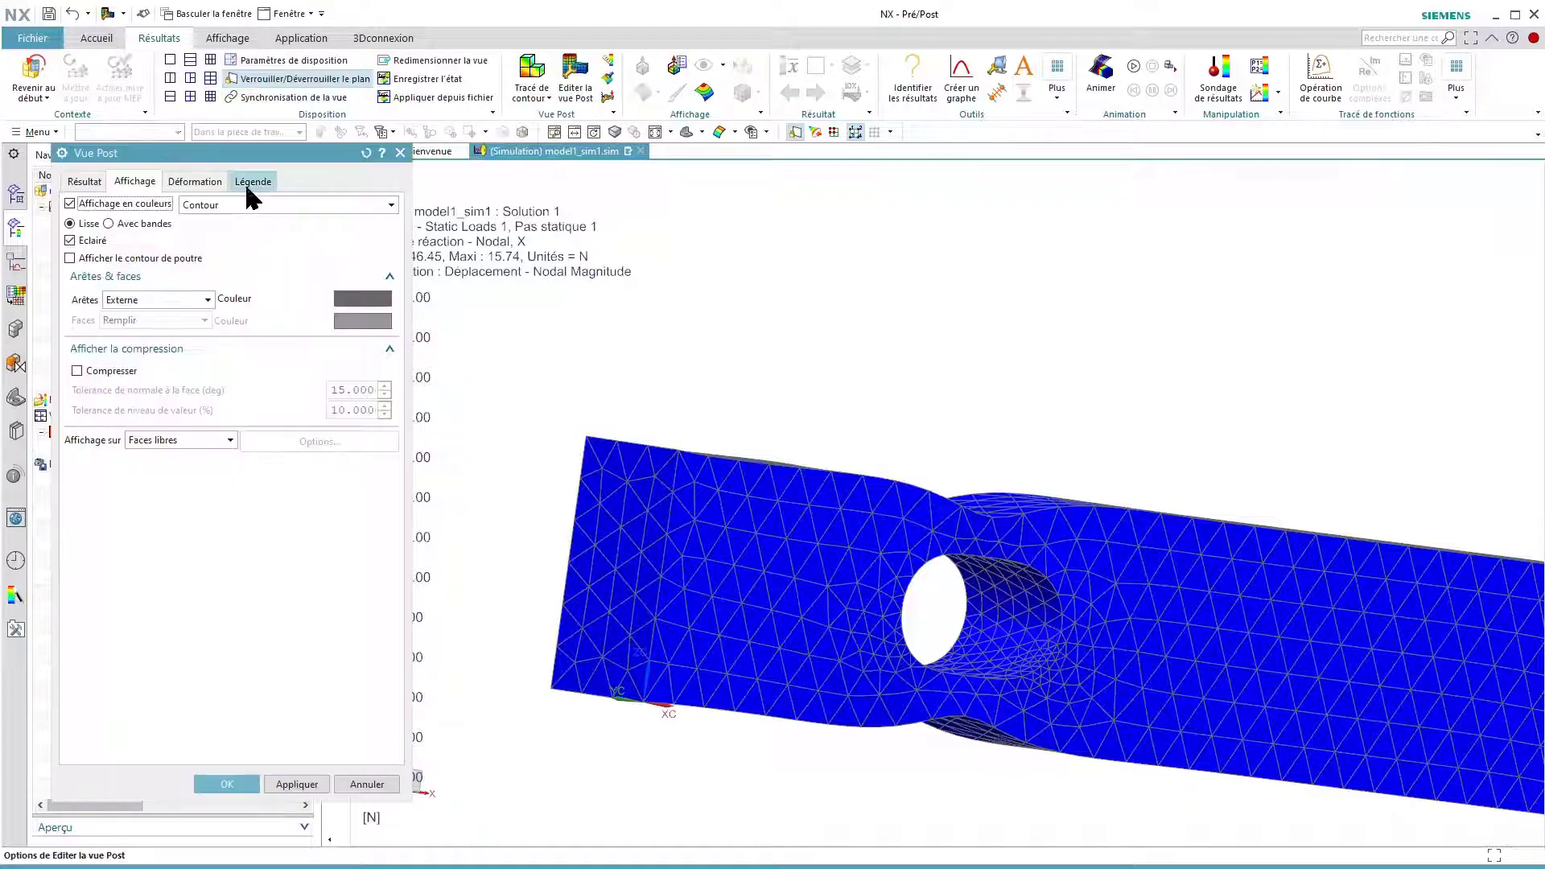
{"action": "left_click", "coordinate": [251, 181]}
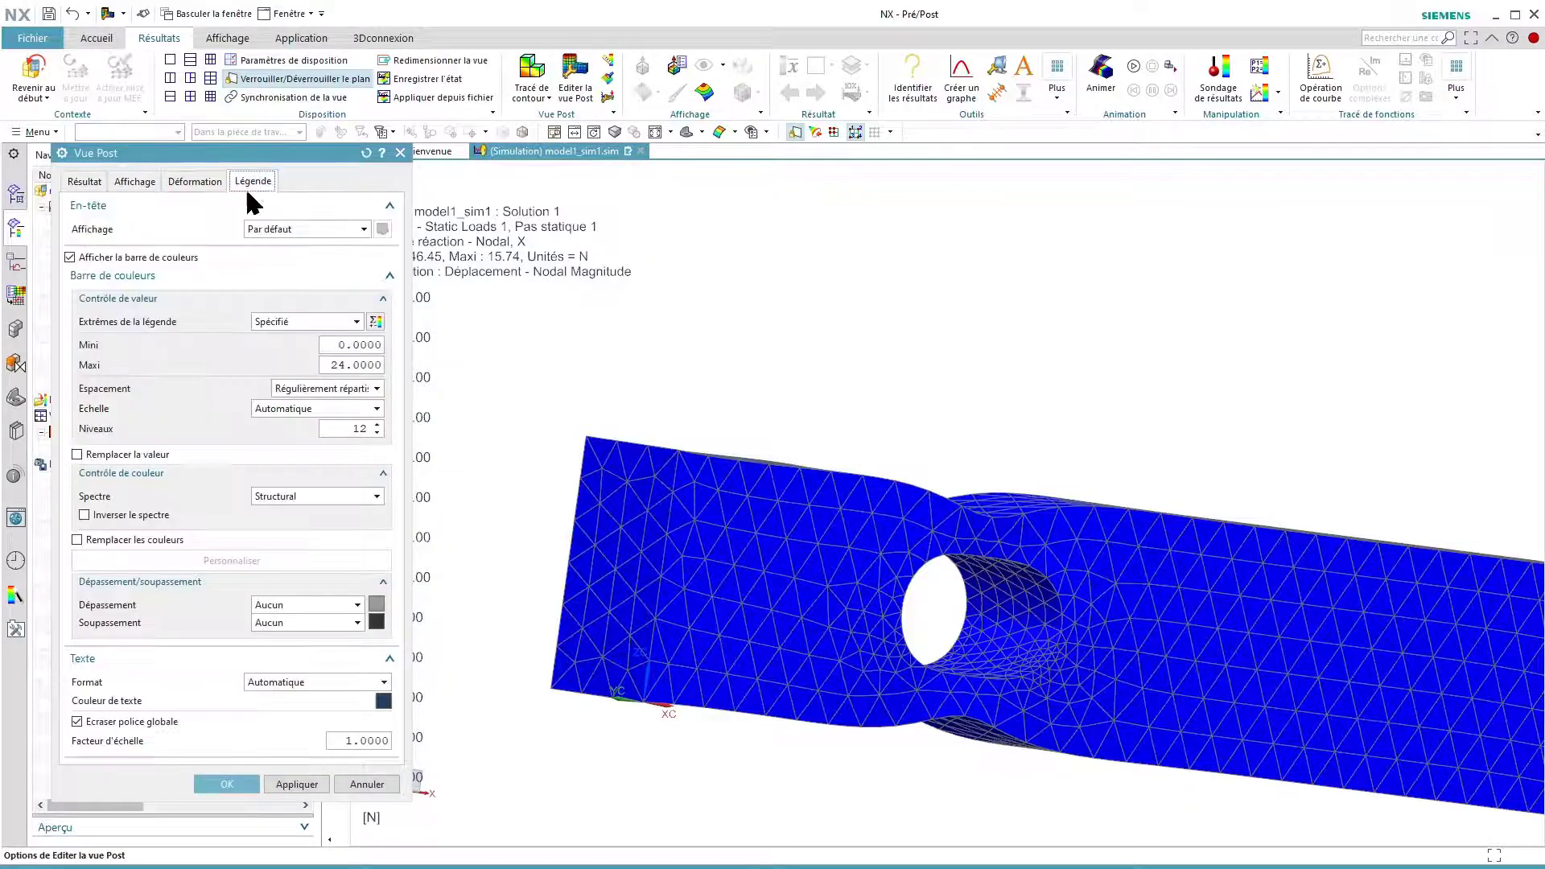
{"action": "left_click", "coordinate": [320, 323]}
{"action": "left_click", "coordinate": [300, 350]}
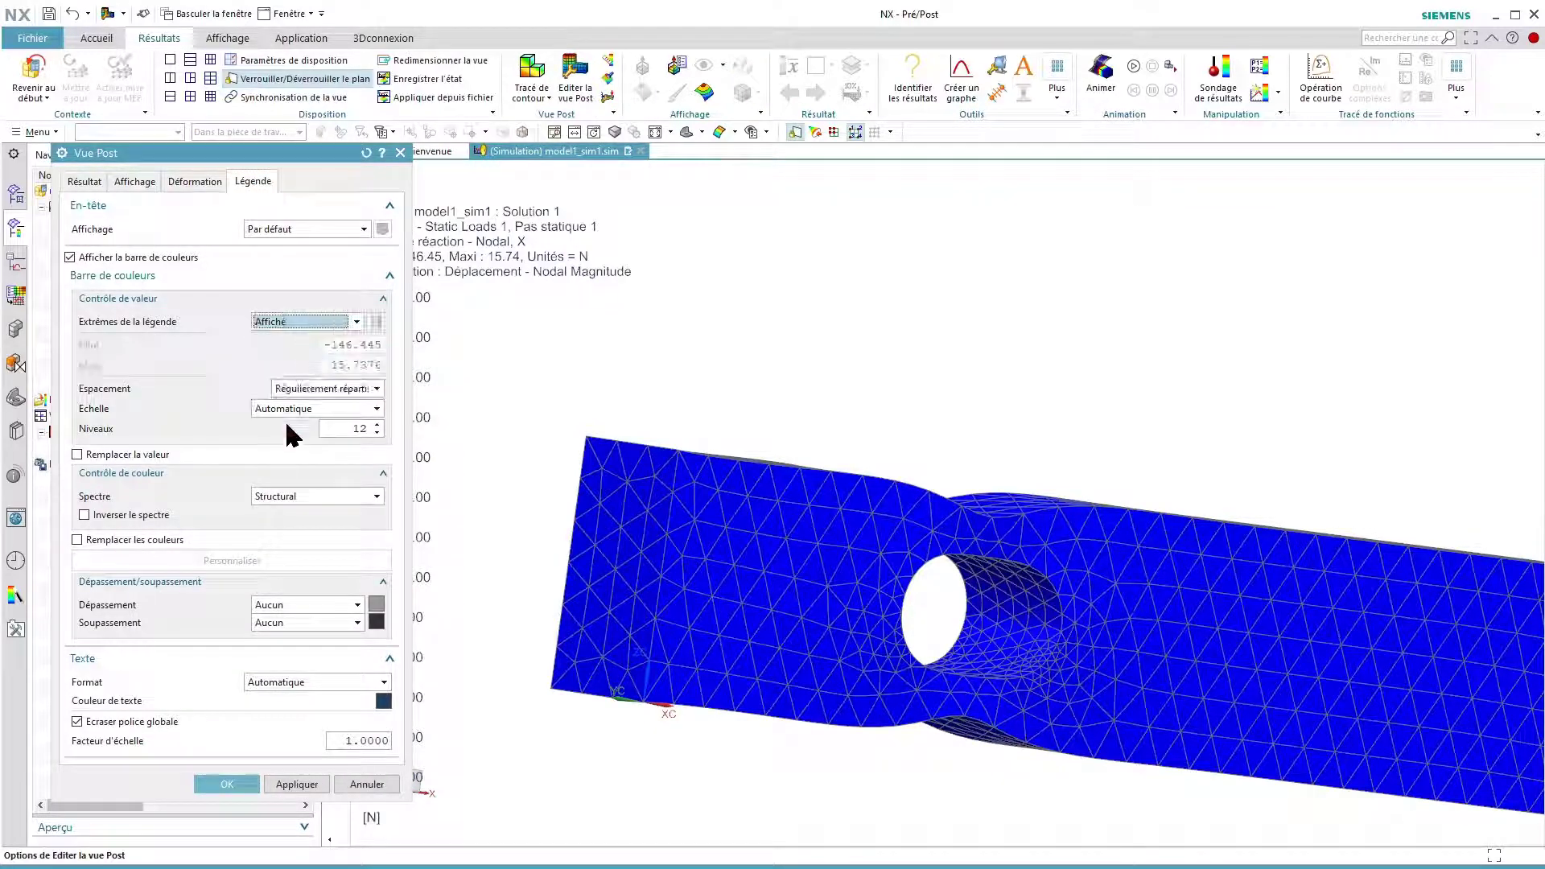
{"action": "left_click", "coordinate": [211, 785]}
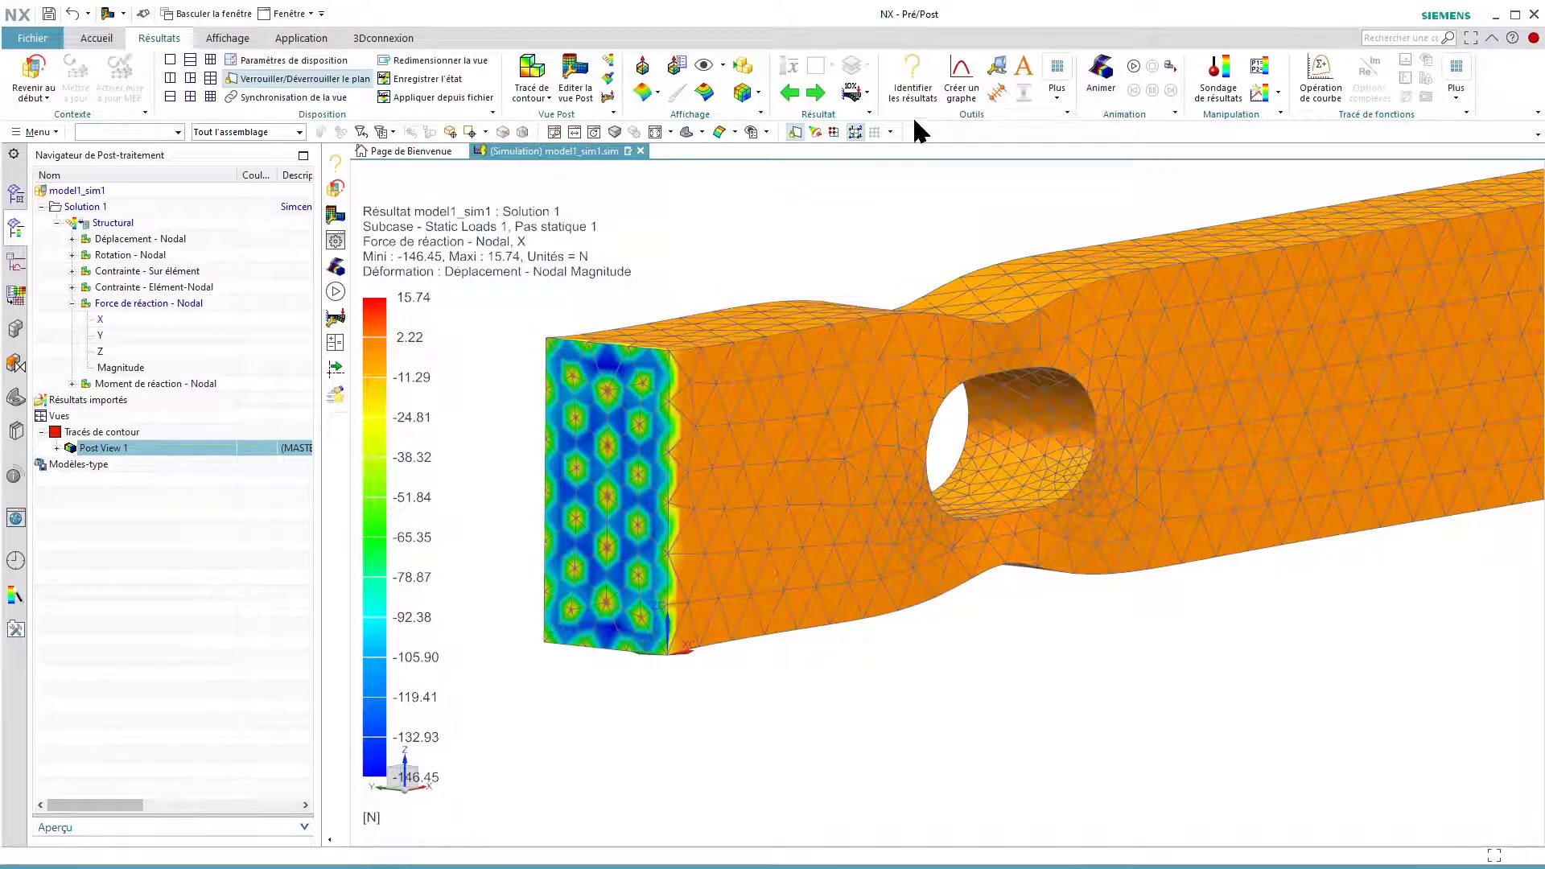
- Identify the nodal X reaction forces on the fixed end face with Face de primitive selection, and read their sum
{"action": "left_click", "coordinate": [912, 76]}
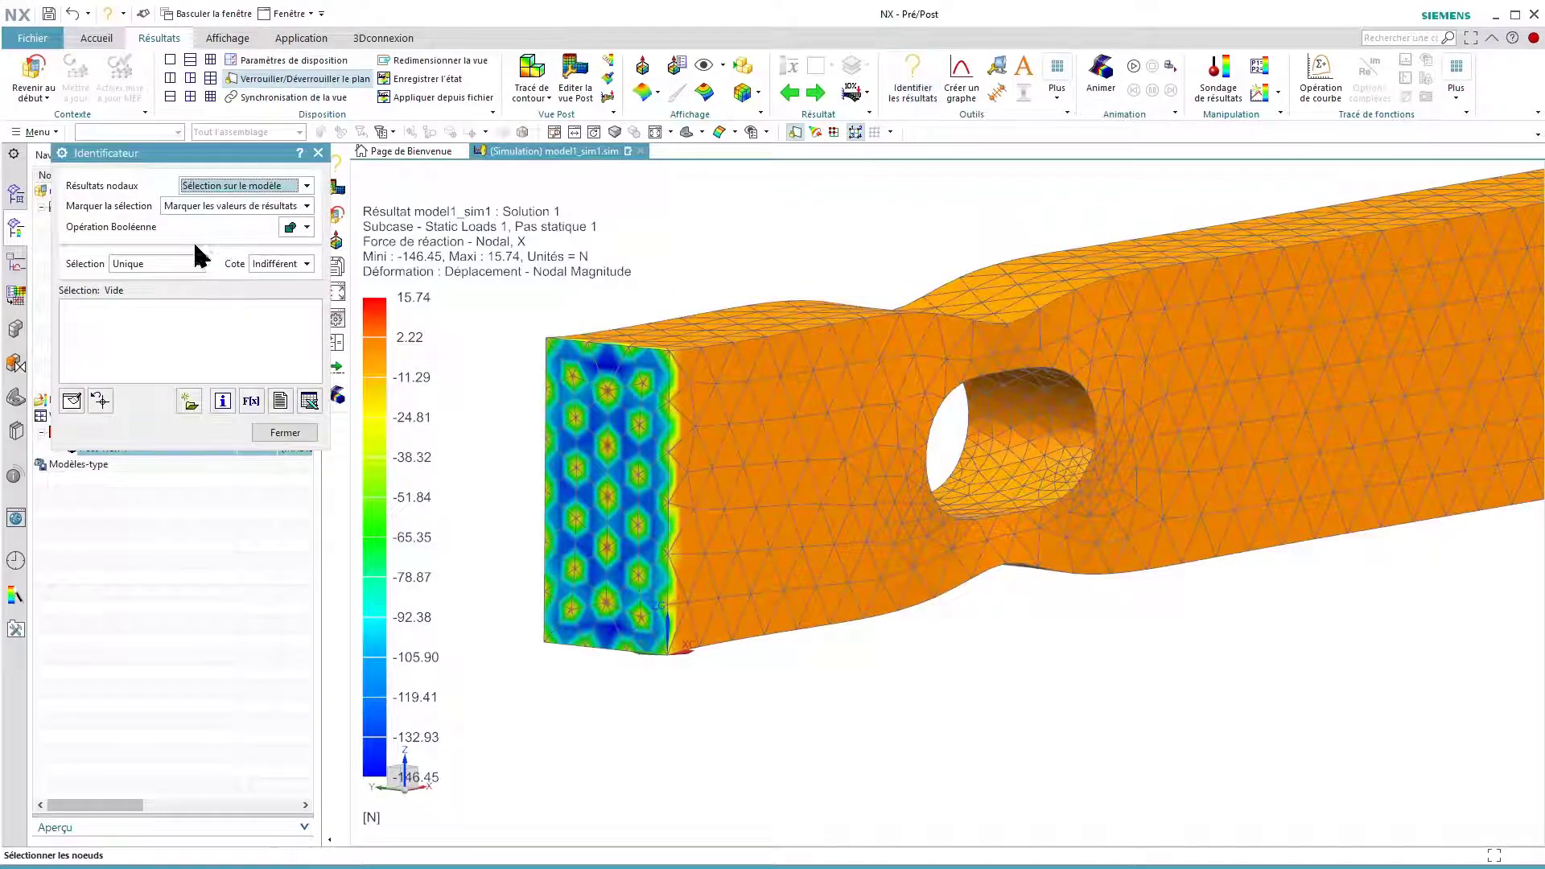
{"action": "left_click", "coordinate": [166, 263]}
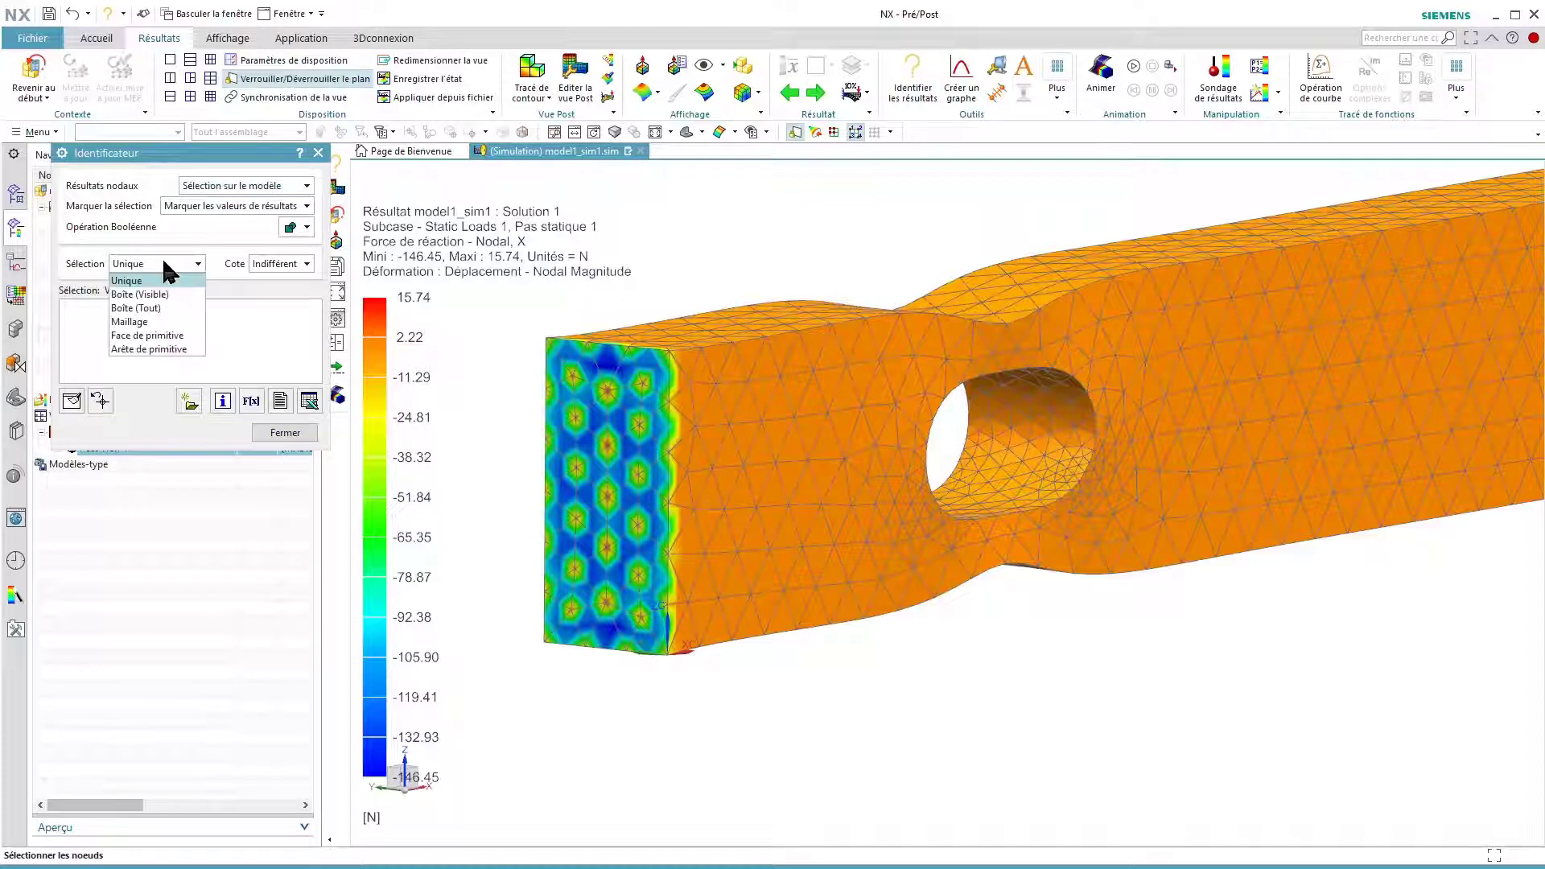
{"action": "left_click", "coordinate": [145, 336]}
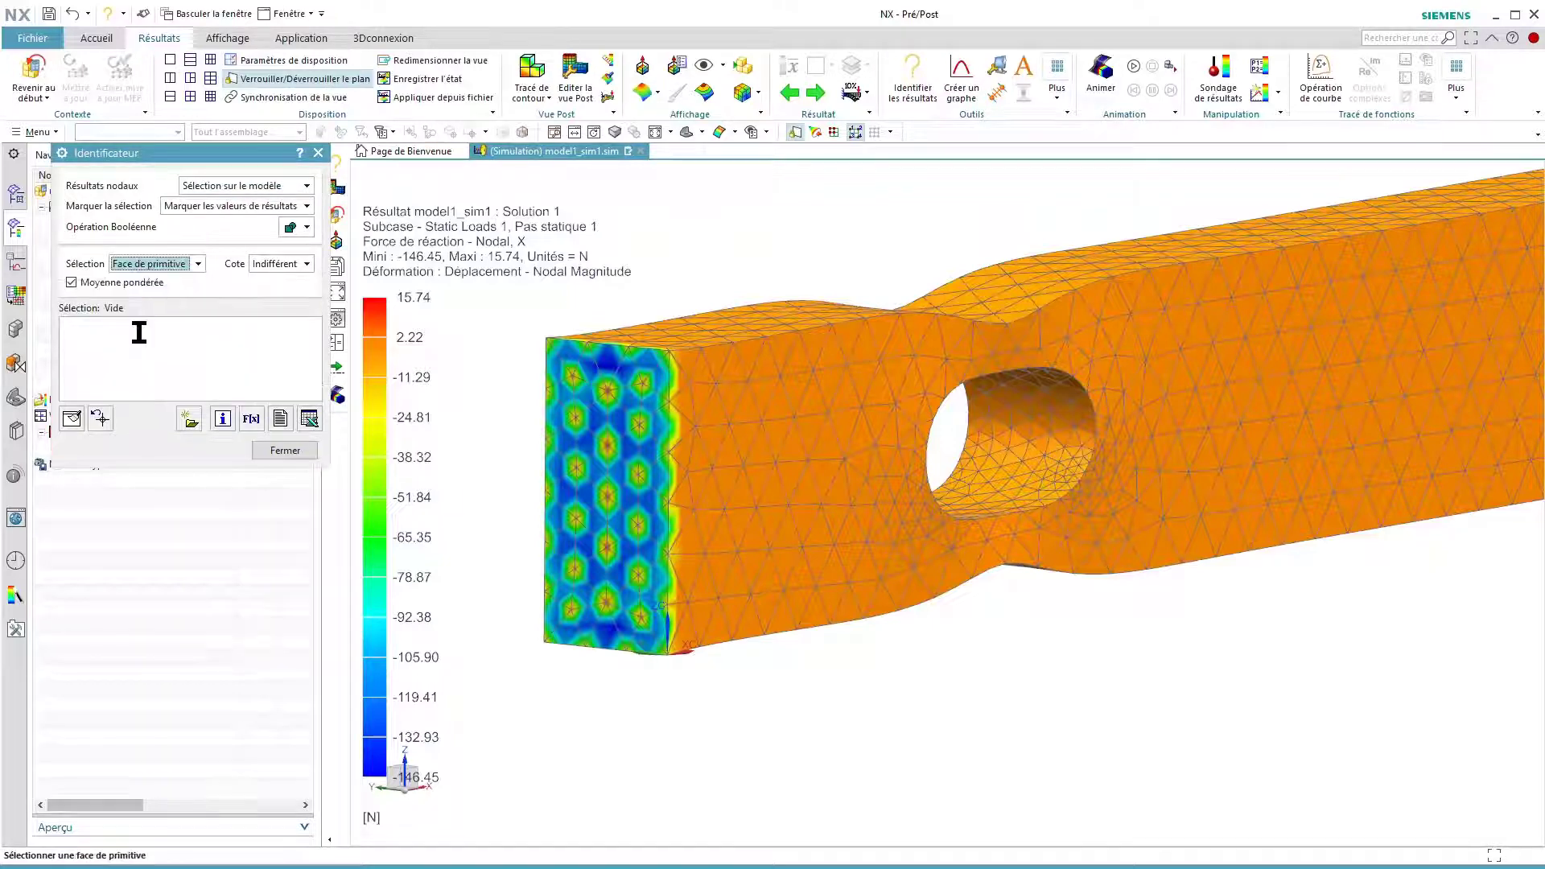
{"action": "left_click", "coordinate": [593, 493]}
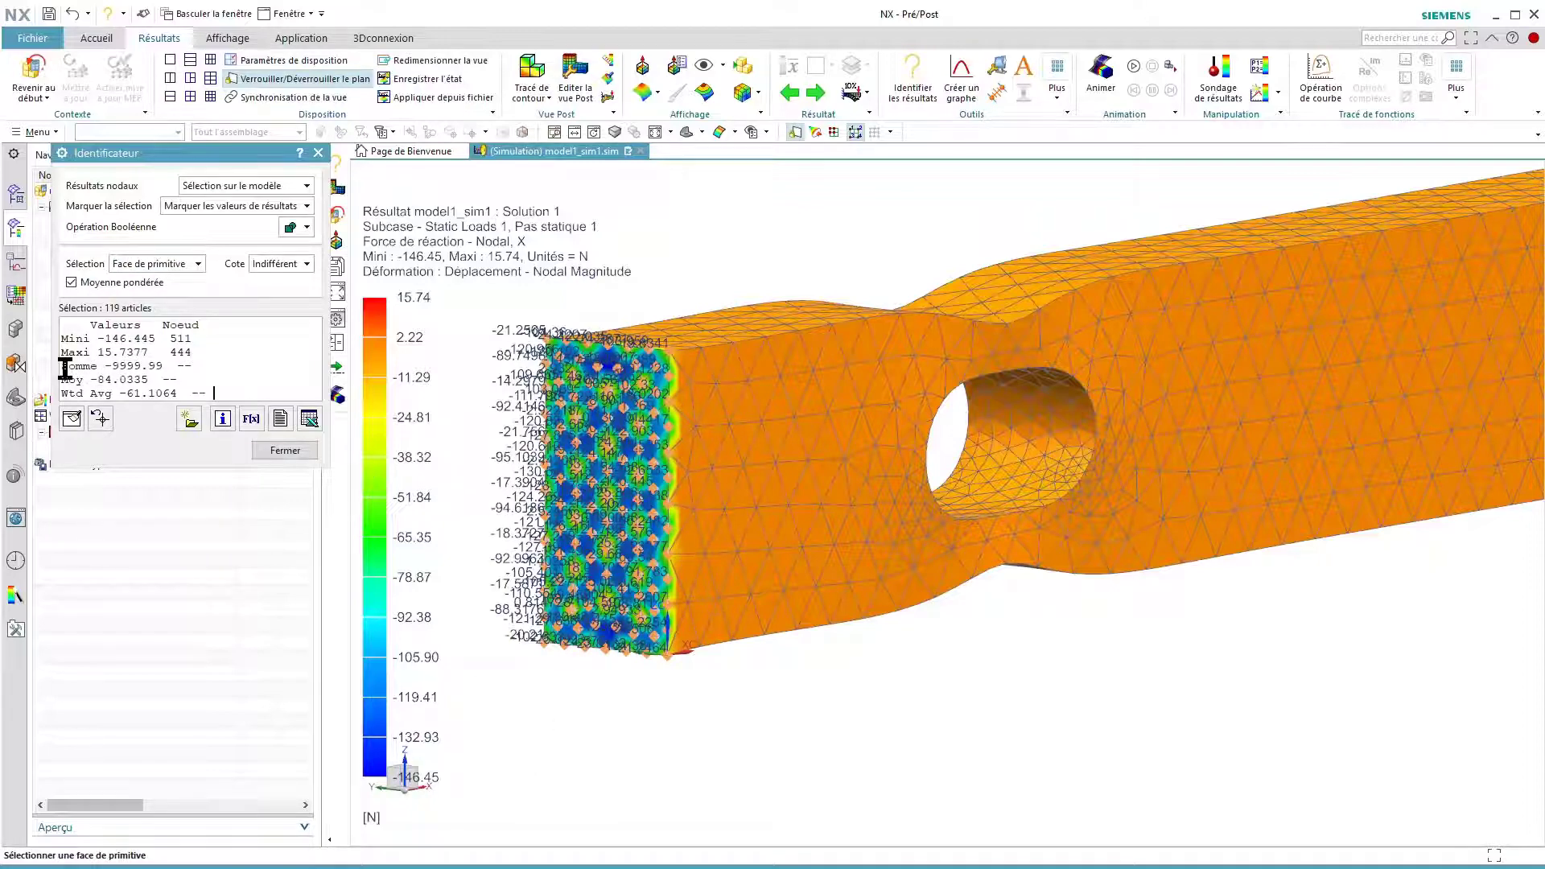
{"action": "left_click_drag", "start_coordinate": [63, 368], "coordinate": [200, 366]}
{"action": "left_click", "coordinate": [286, 452]}
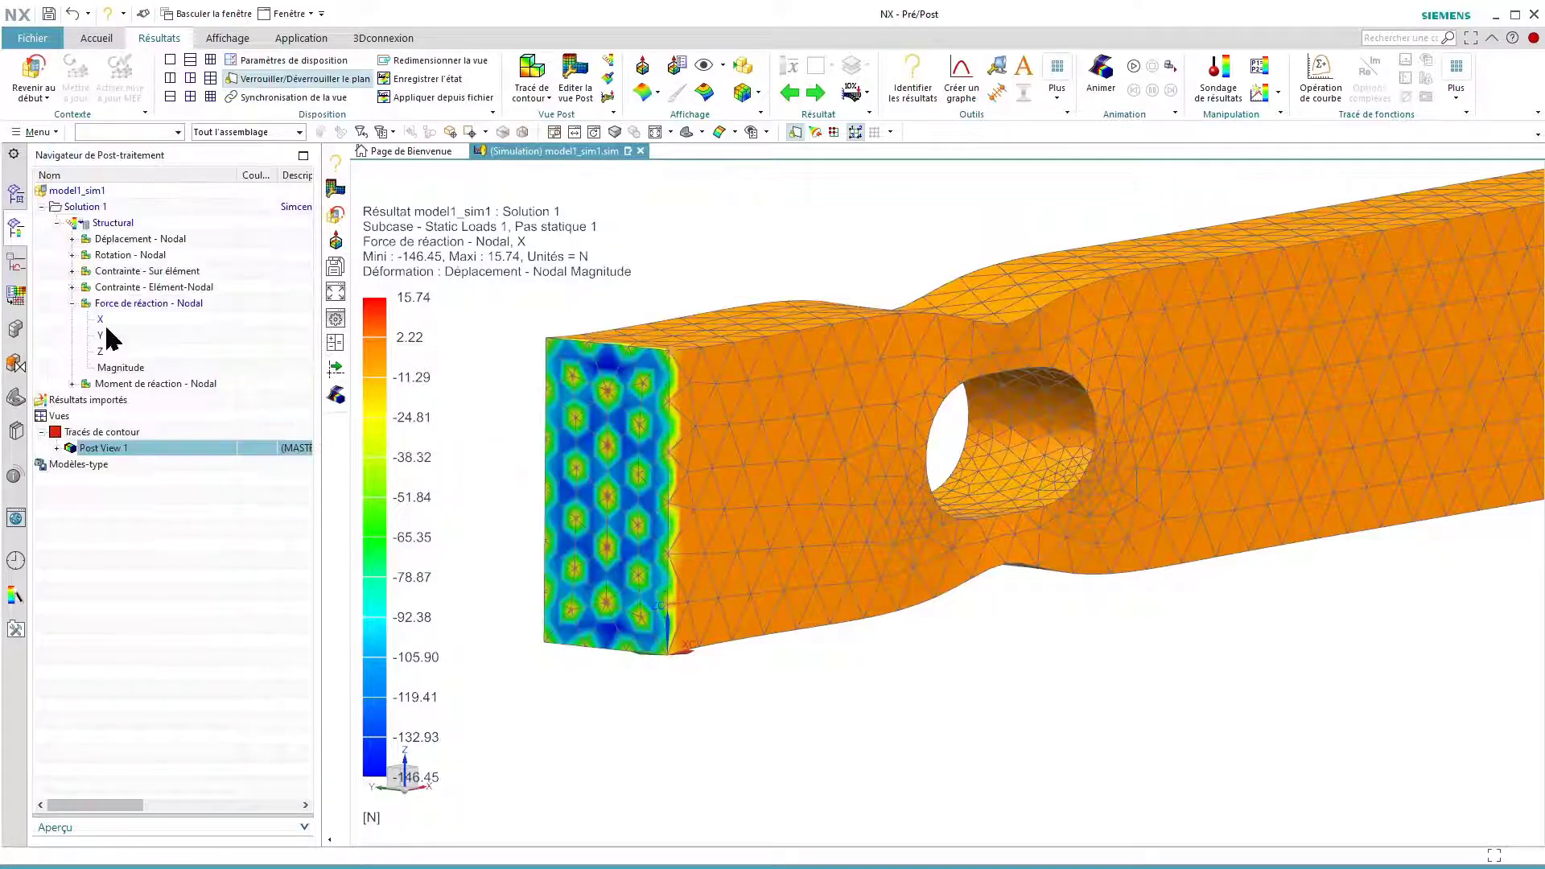
- Collapse the reaction force components and plot Contrainte - Elément-Nodal, Rotation - Nodal and Moment de réaction - Nodal in turn
{"action": "left_click", "coordinate": [72, 304]}
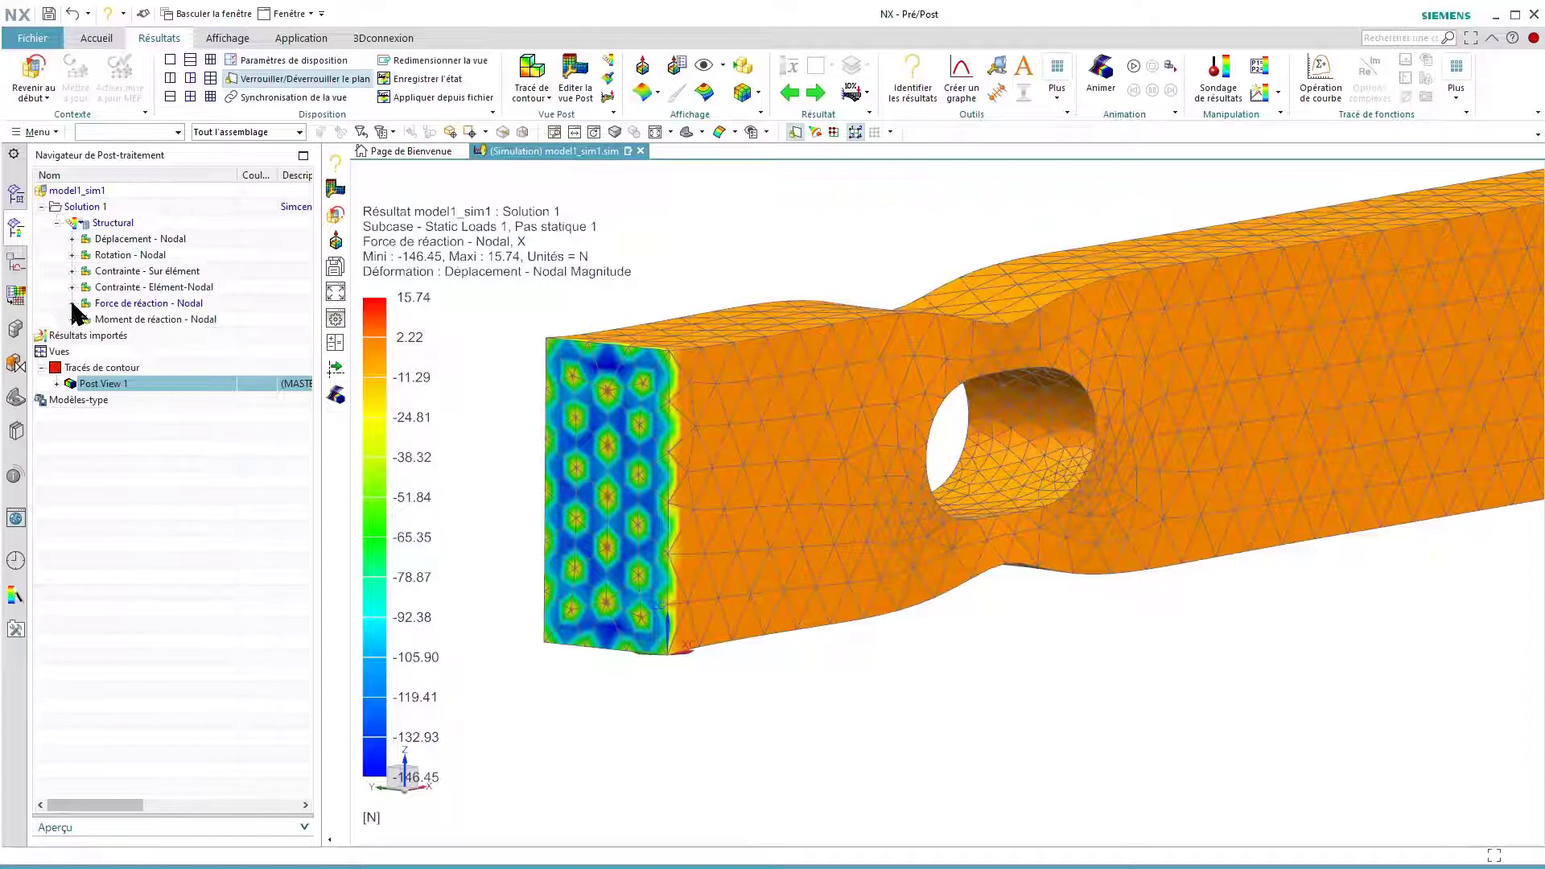
{"action": "double_click", "coordinate": [116, 288]}
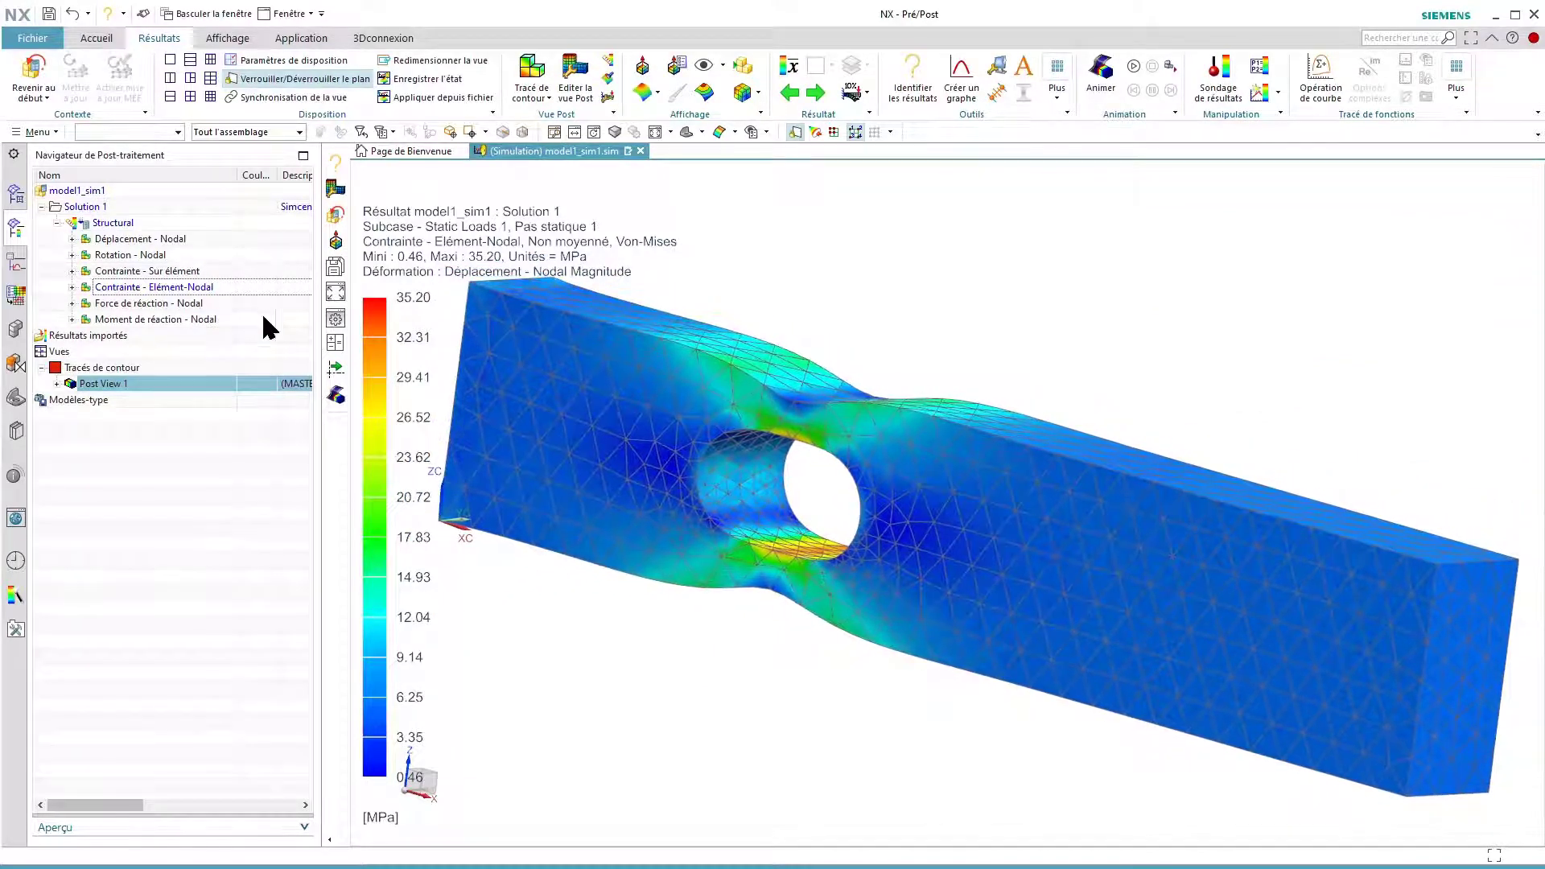
{"action": "double_click", "coordinate": [121, 256]}
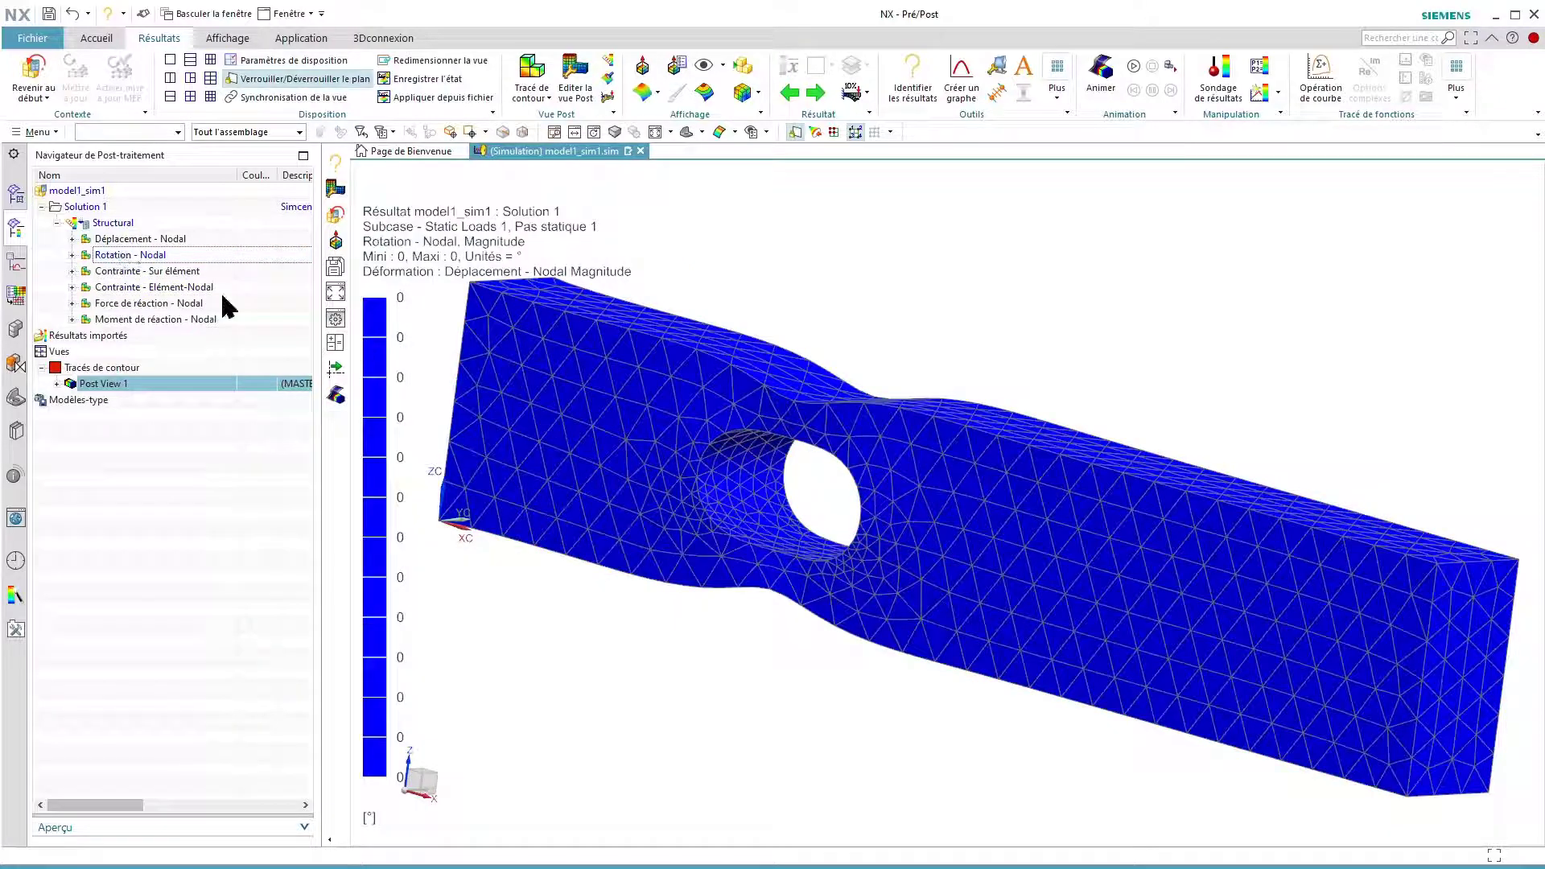
{"action": "double_click", "coordinate": [118, 319]}
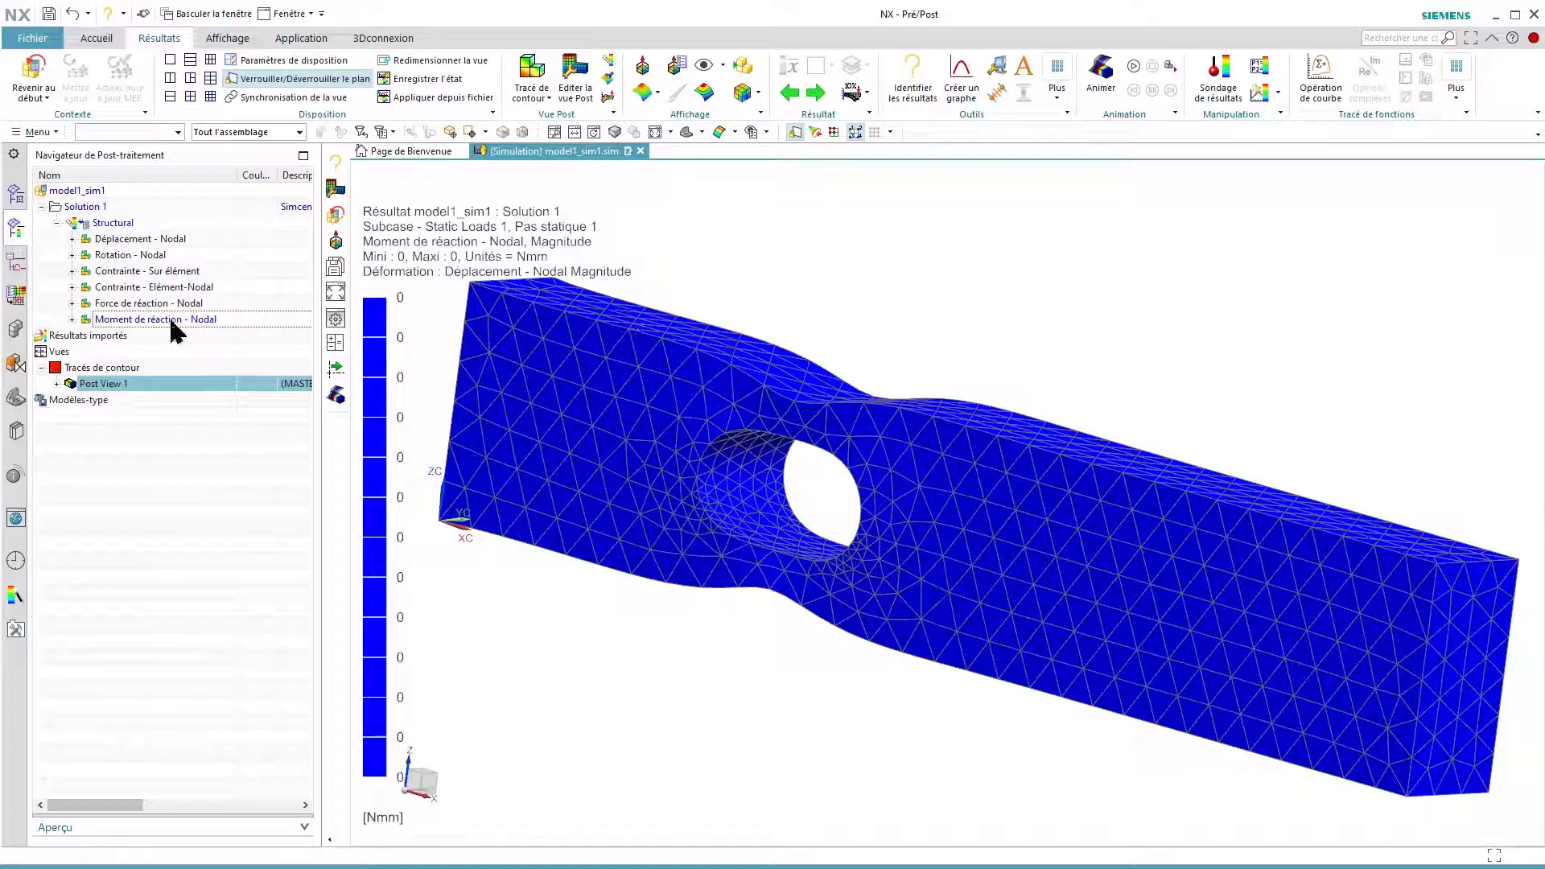
- Plot Déplacement - Nodal, Contrainte - Elément-Nodal and Force de réaction - Nodal in turn, ending on the Contrainte - Elément-Nodal result
{"action": "double_click", "coordinate": [121, 241]}
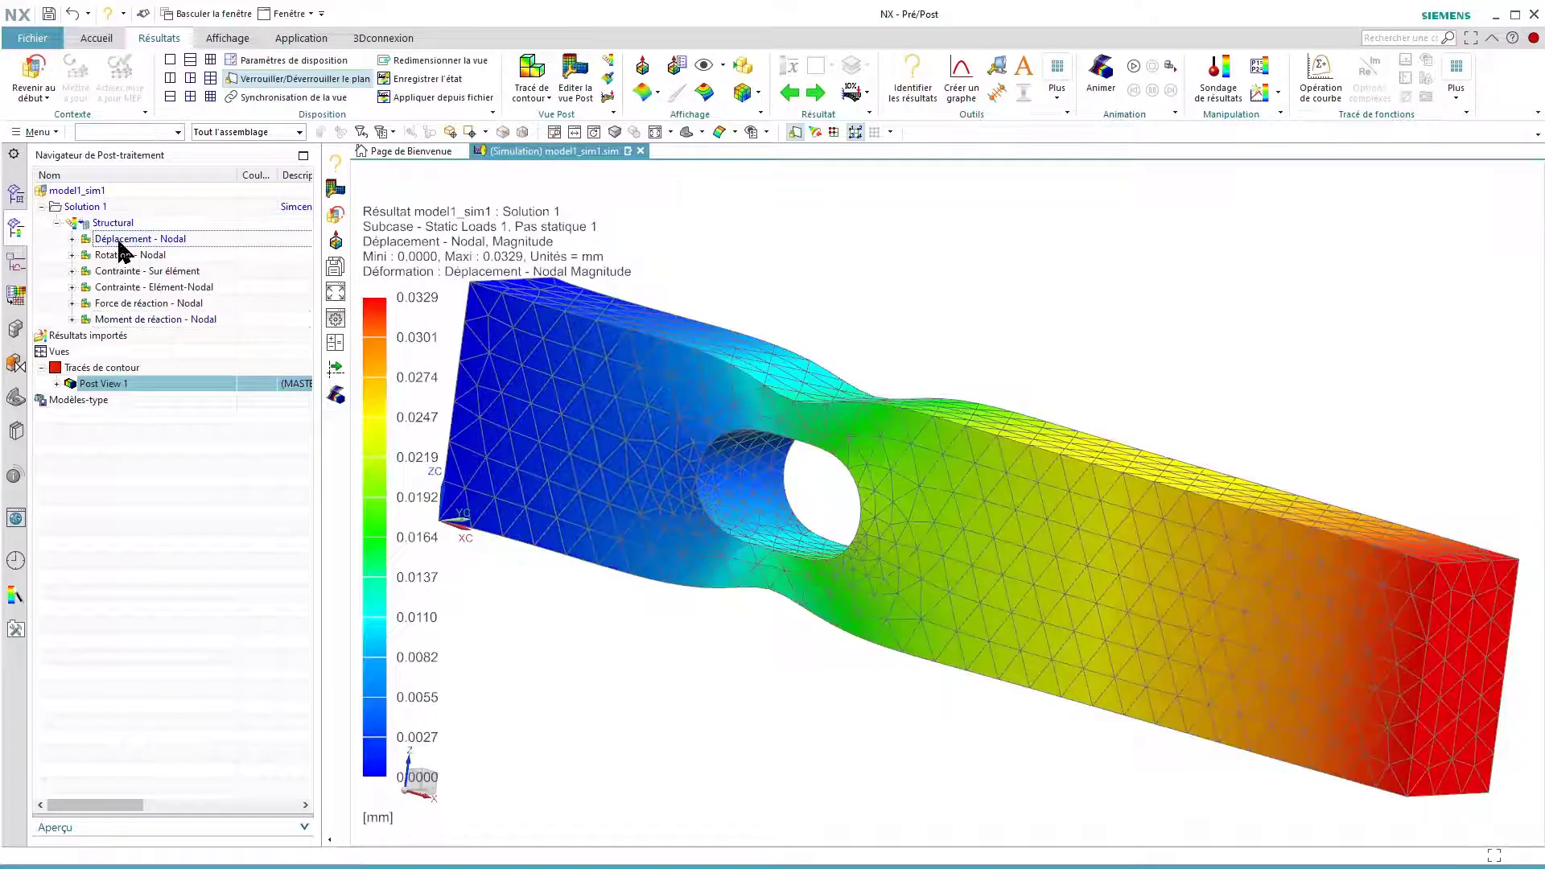
{"action": "double_click", "coordinate": [131, 288]}
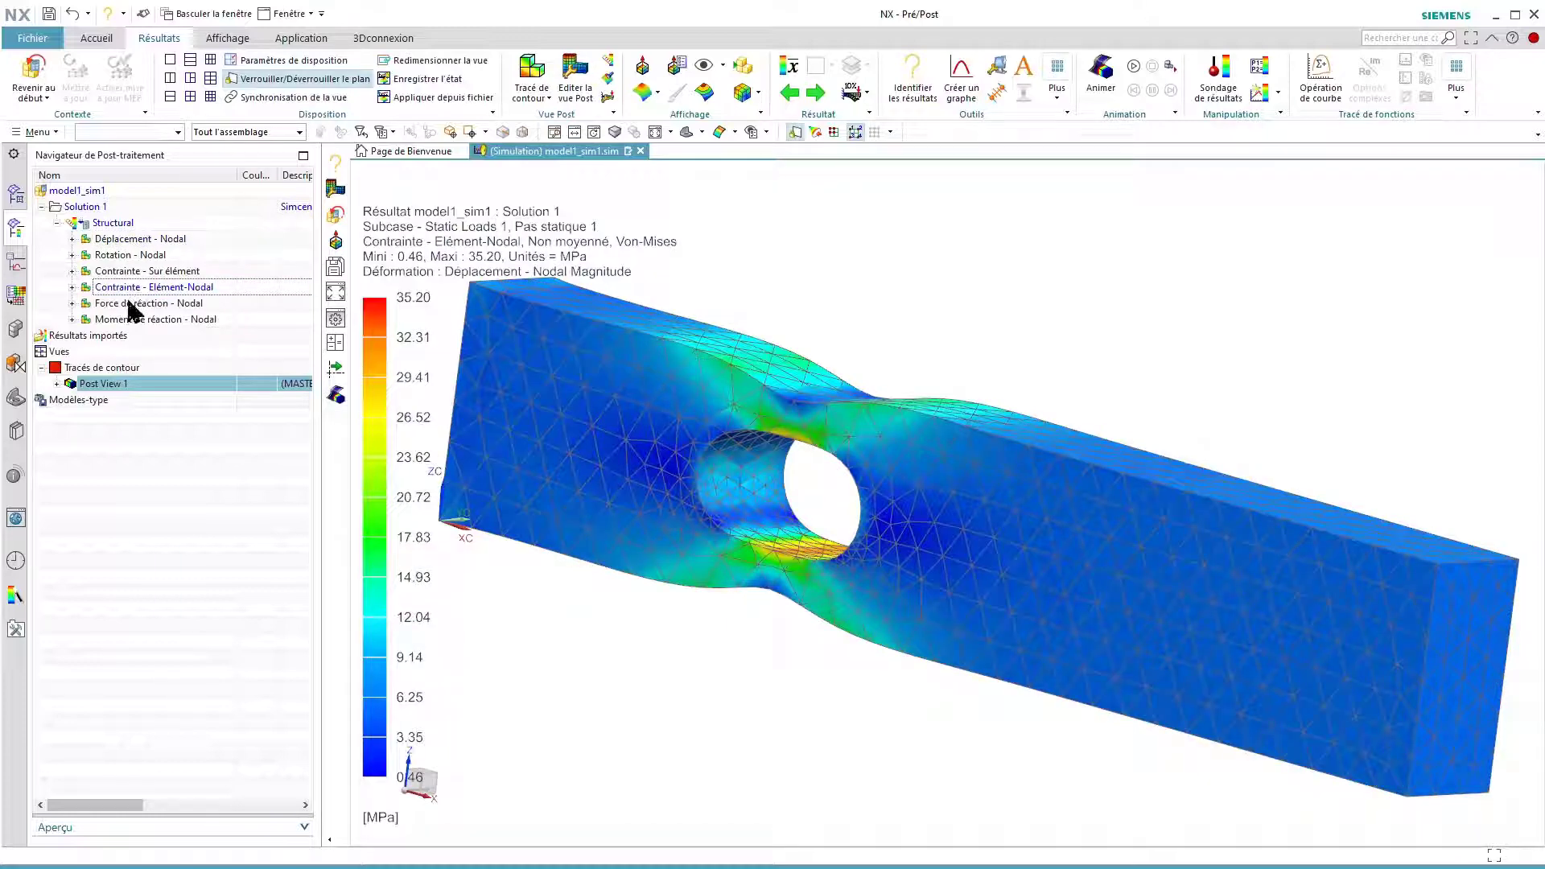
{"action": "double_click", "coordinate": [132, 307]}
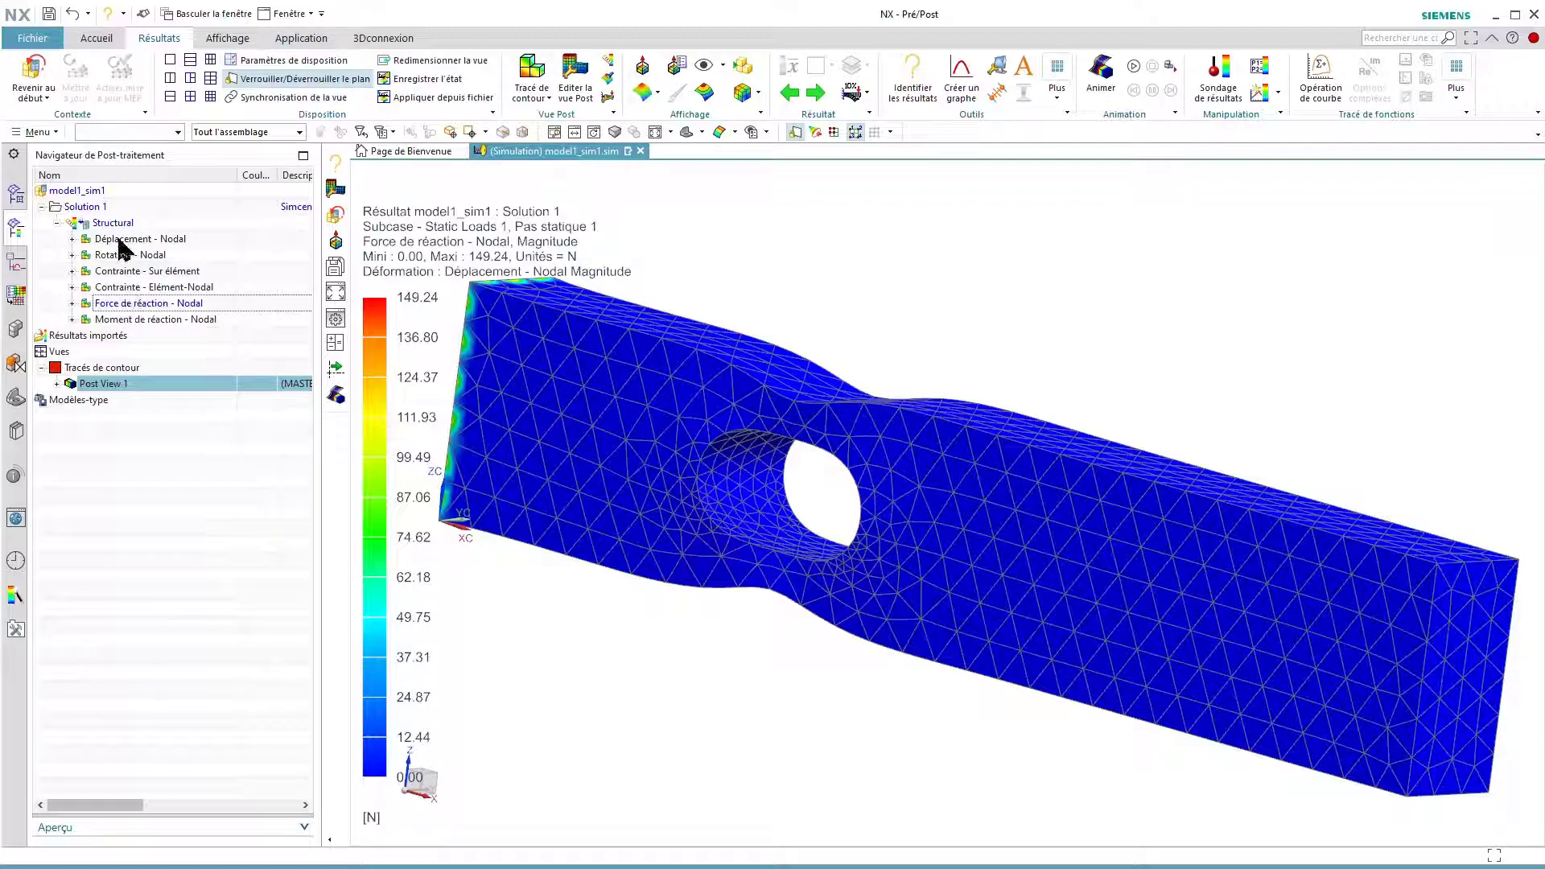
{"action": "double_click", "coordinate": [129, 288]}
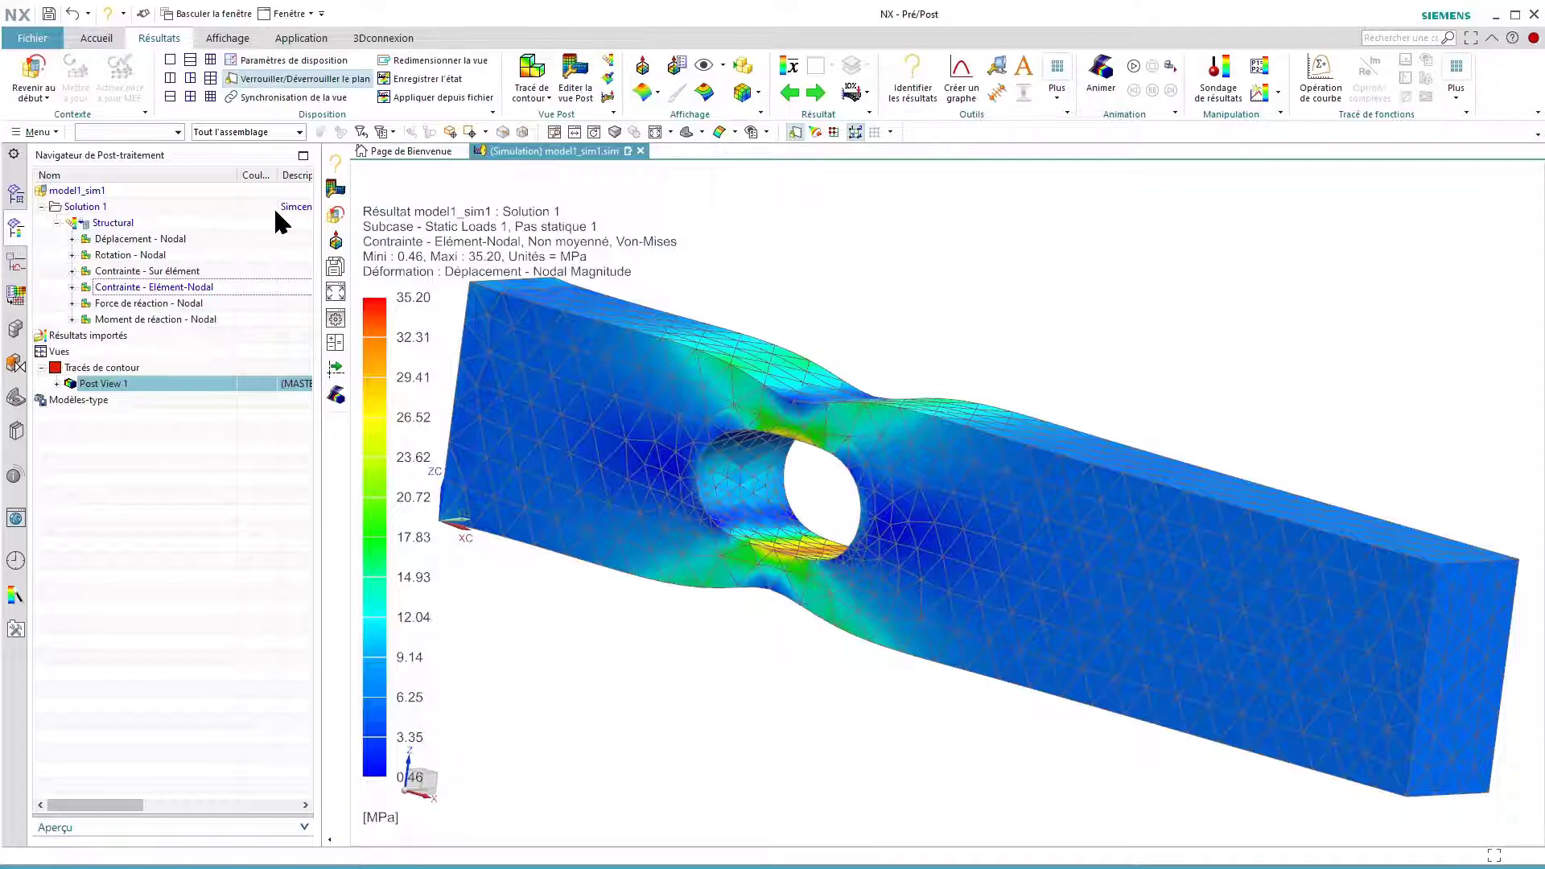
- Return from the results to the model1_sim1 simulation and open the save options
{"action": "left_click", "coordinate": [19, 64]}
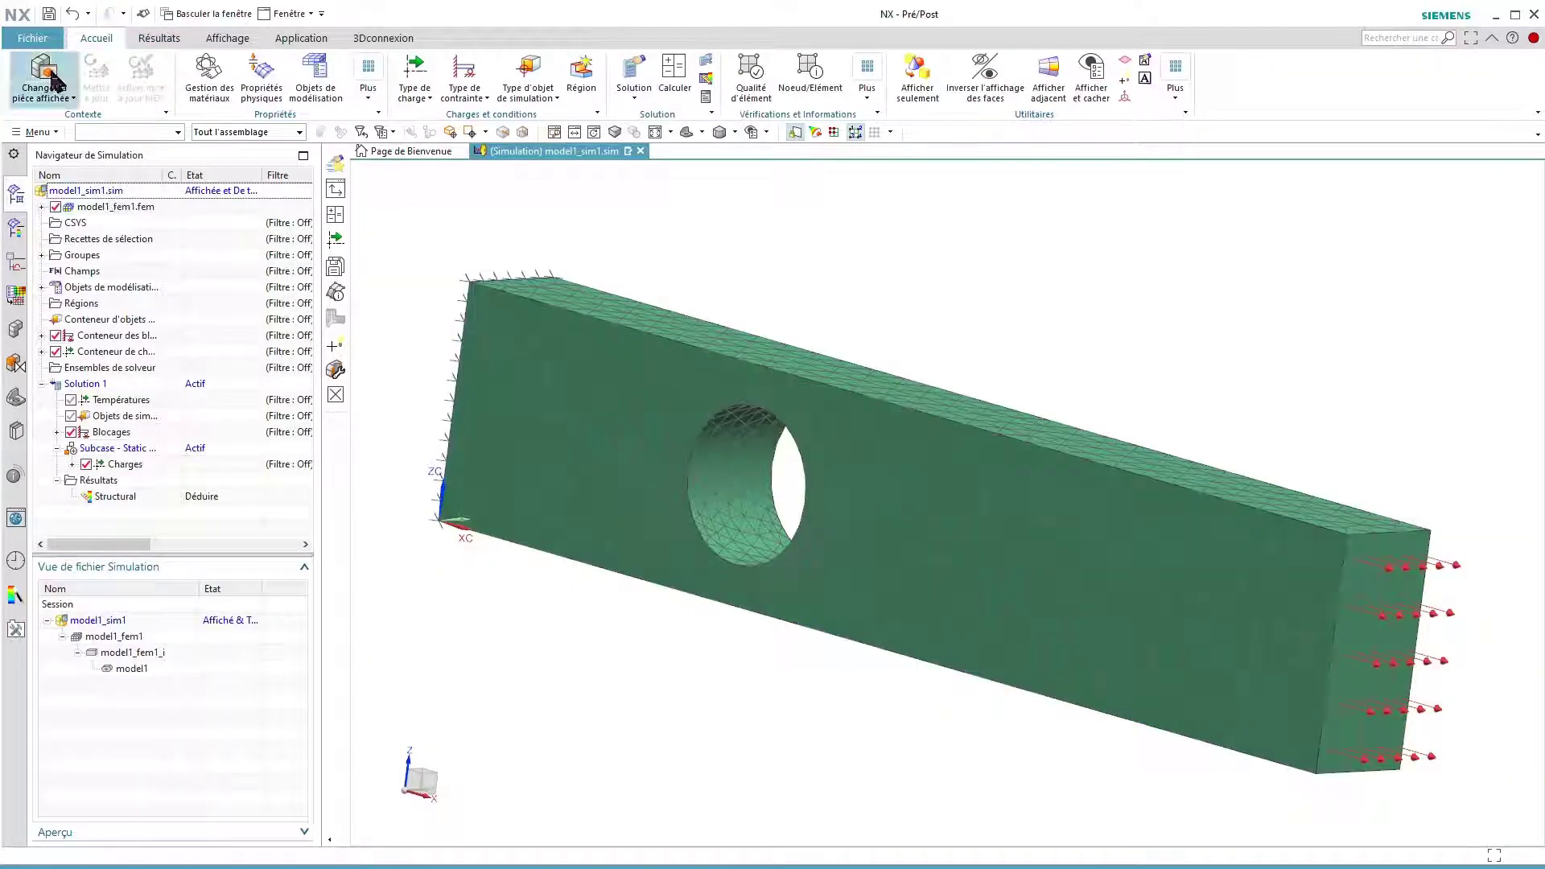
{"action": "left_click", "coordinate": [155, 620]}
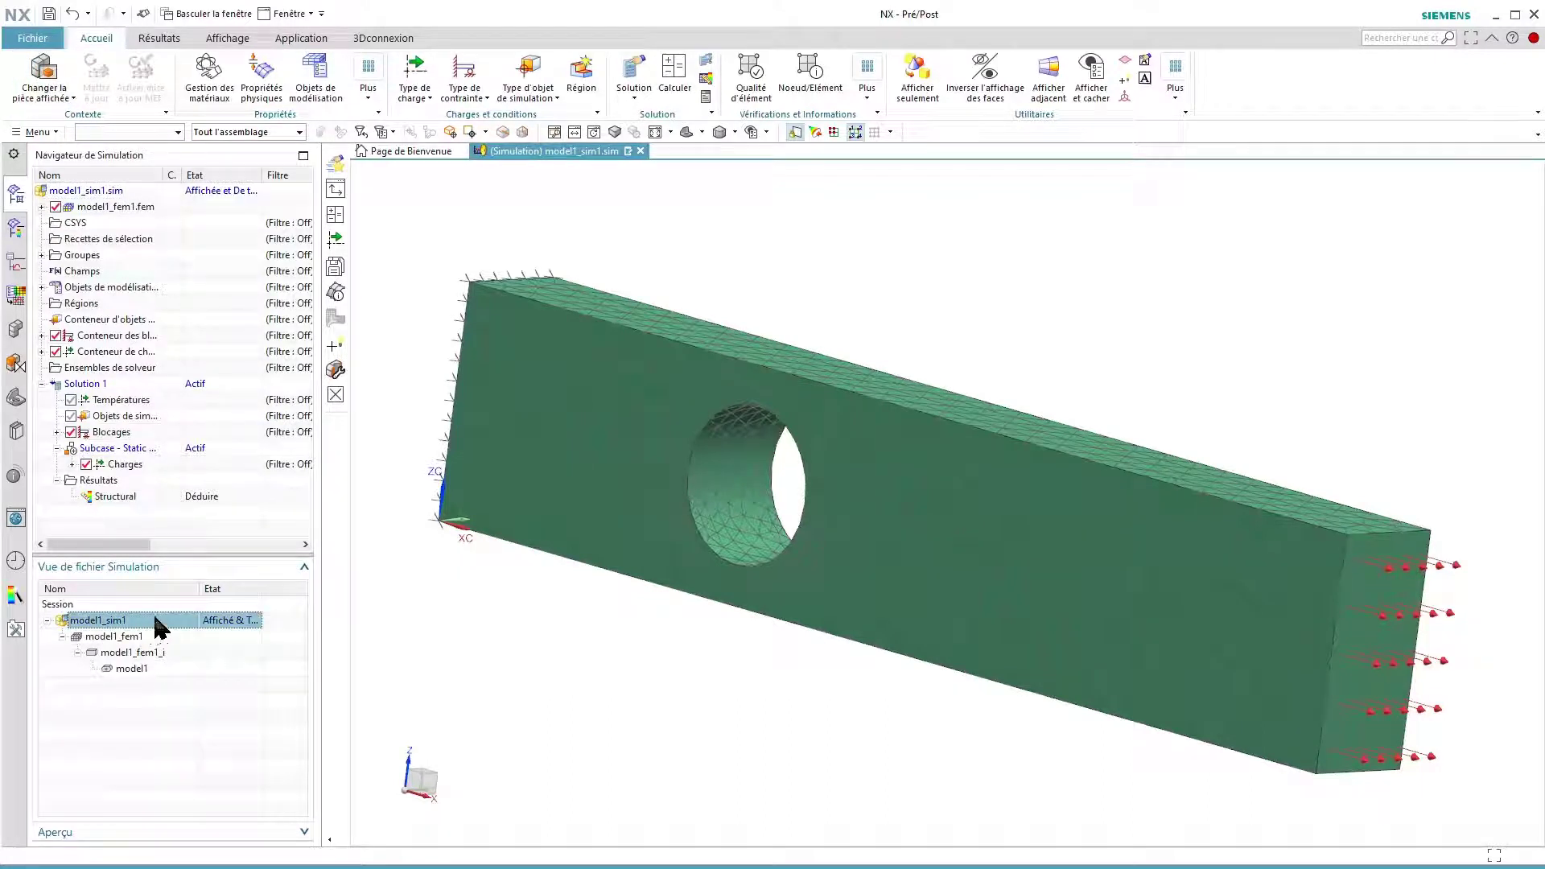
{"action": "left_click", "coordinate": [36, 41]}
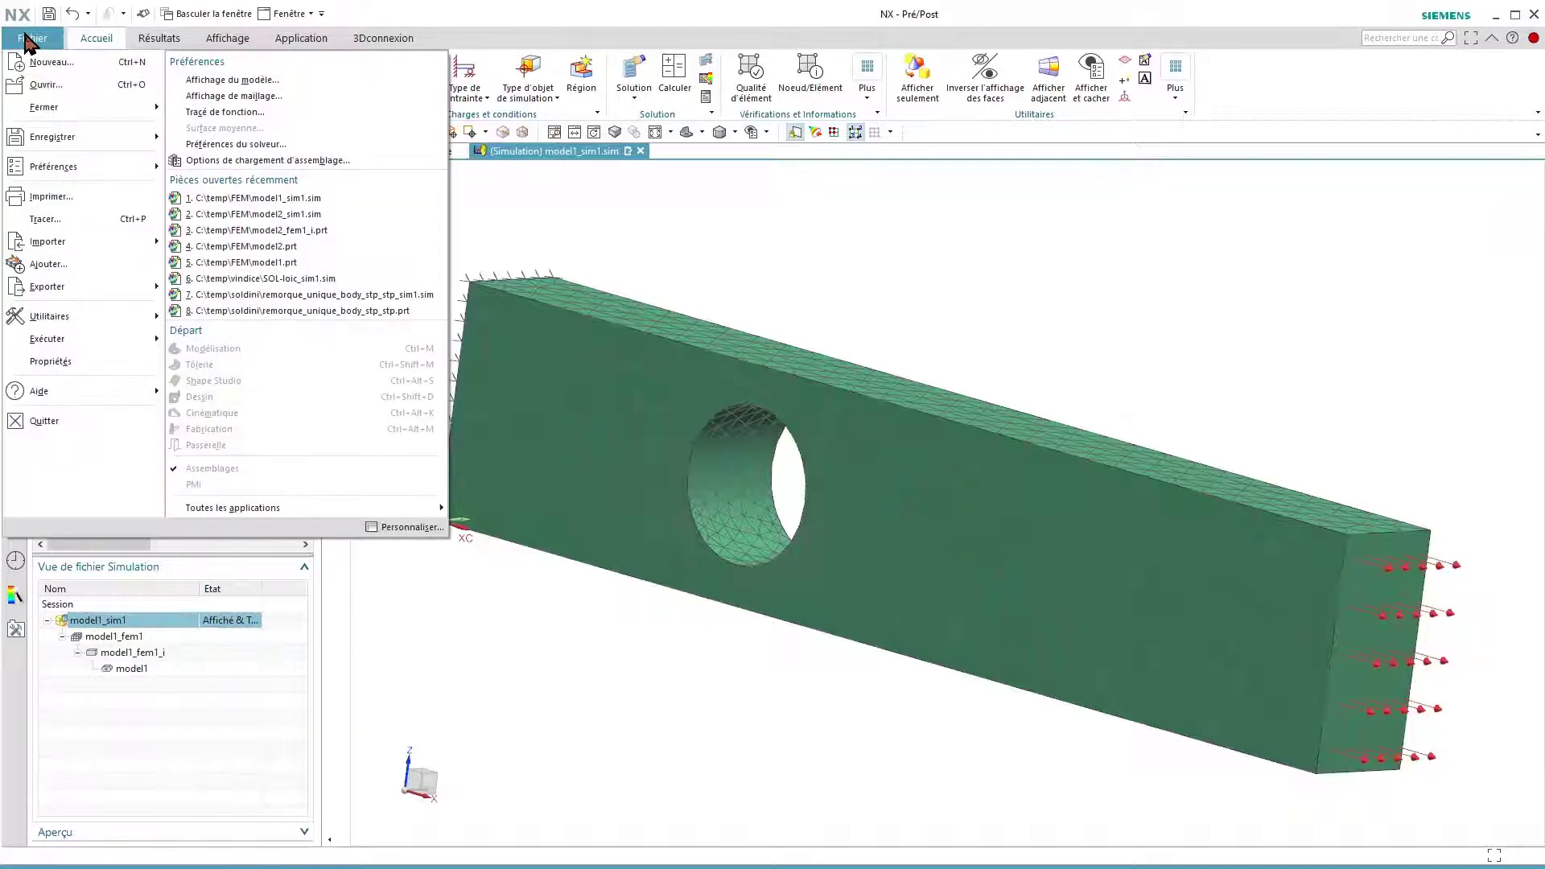
{"action": "mouse_move", "coordinate": [80, 129]}
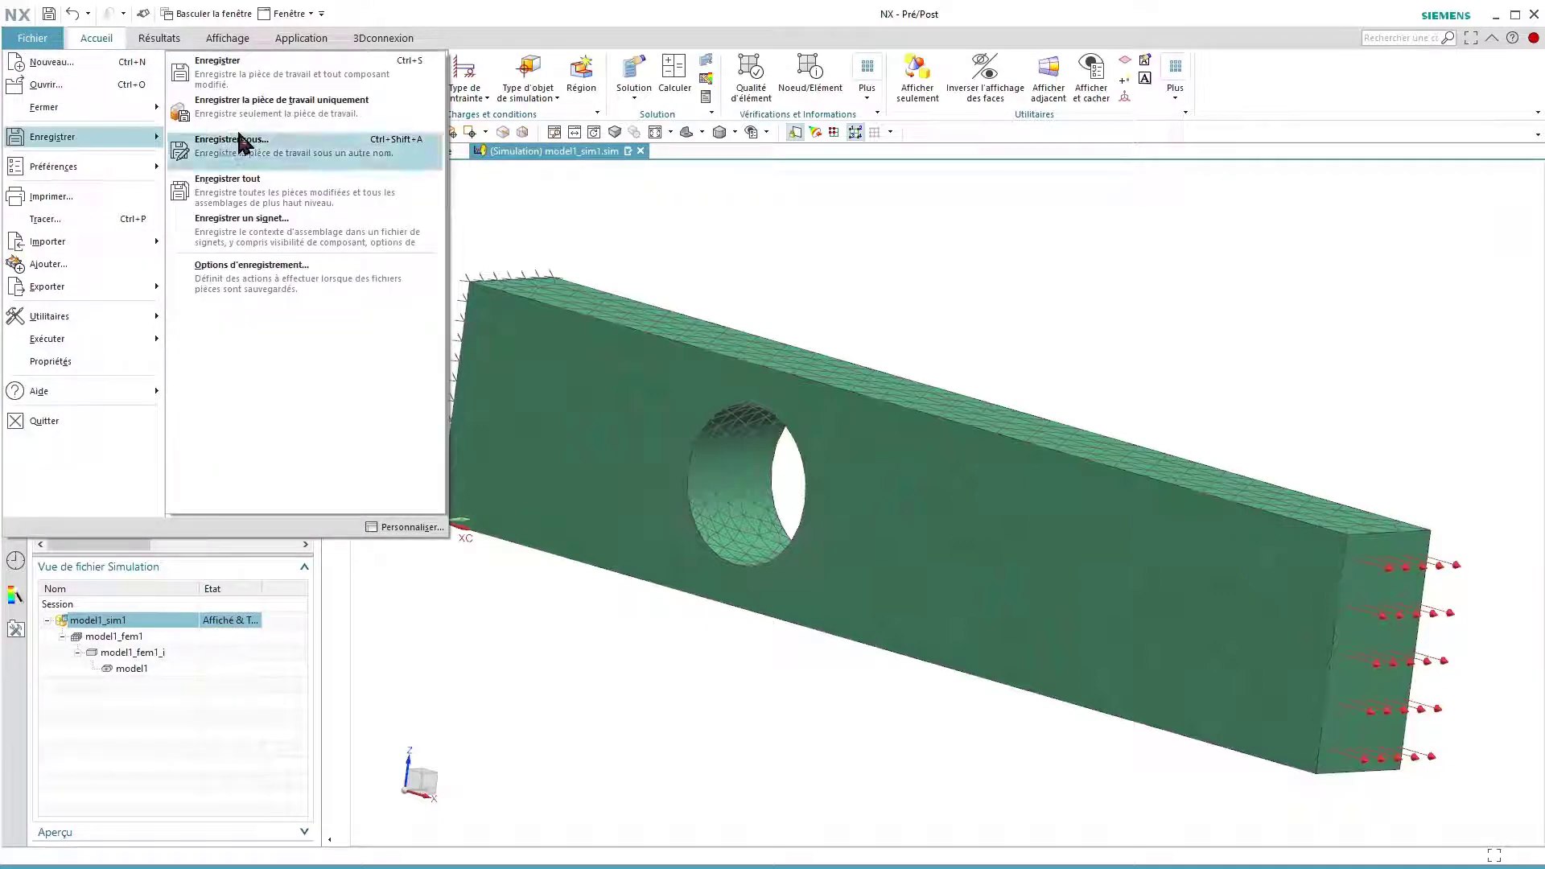